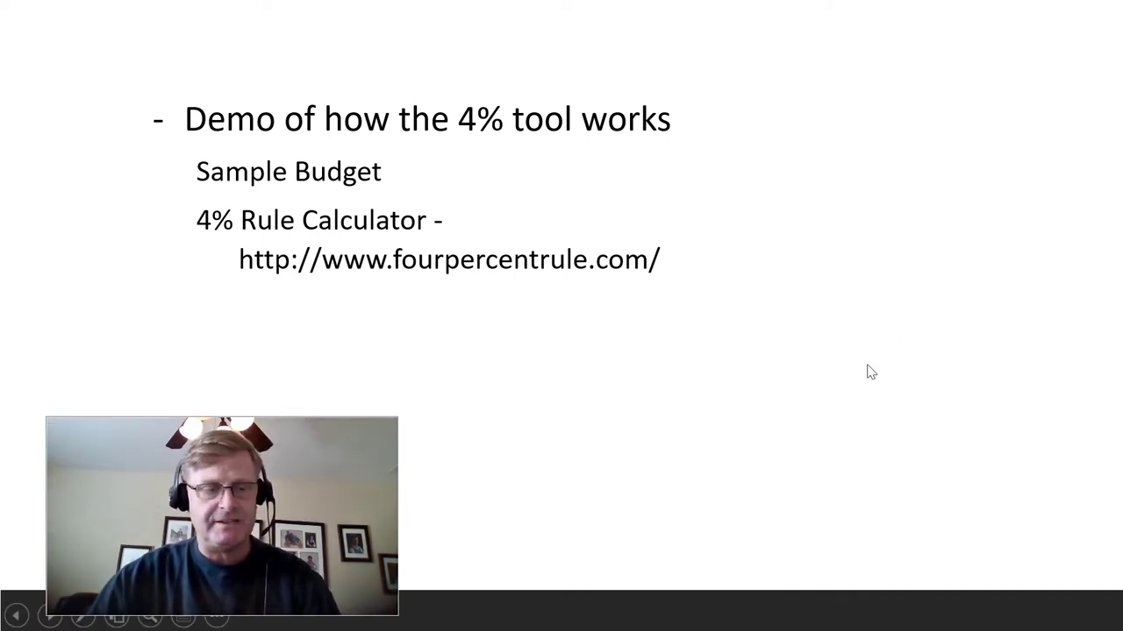
# Step: Switch to the budget4percentrule workbook in Excel and select the HouseHold heading of the monthly budget
pyautogui.hotkey('alt', 'Tab')
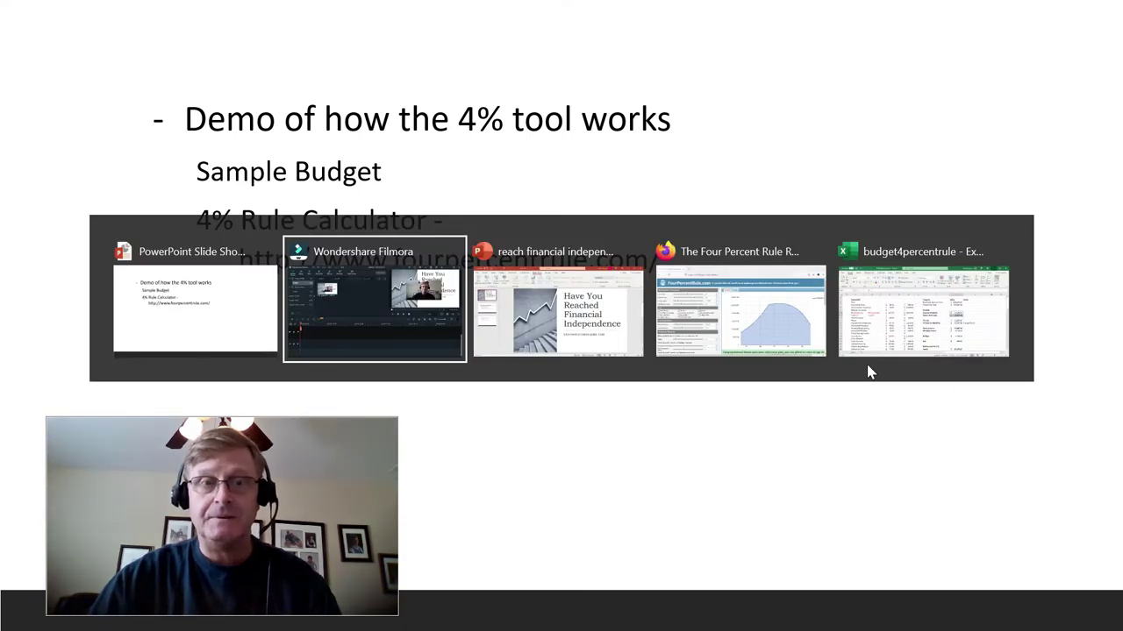
pyautogui.hotkey('alt', 'Tab')
pyautogui.hotkey('alt', 'Tab')
pyautogui.hotkey('alt', 'Tab')
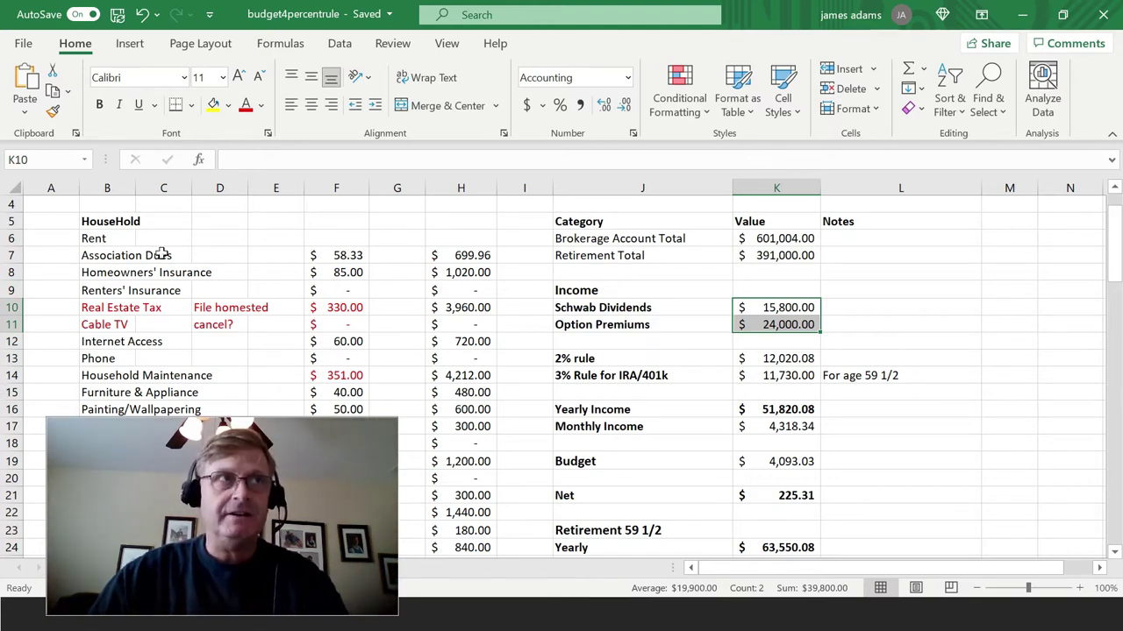
pyautogui.click(112, 221)
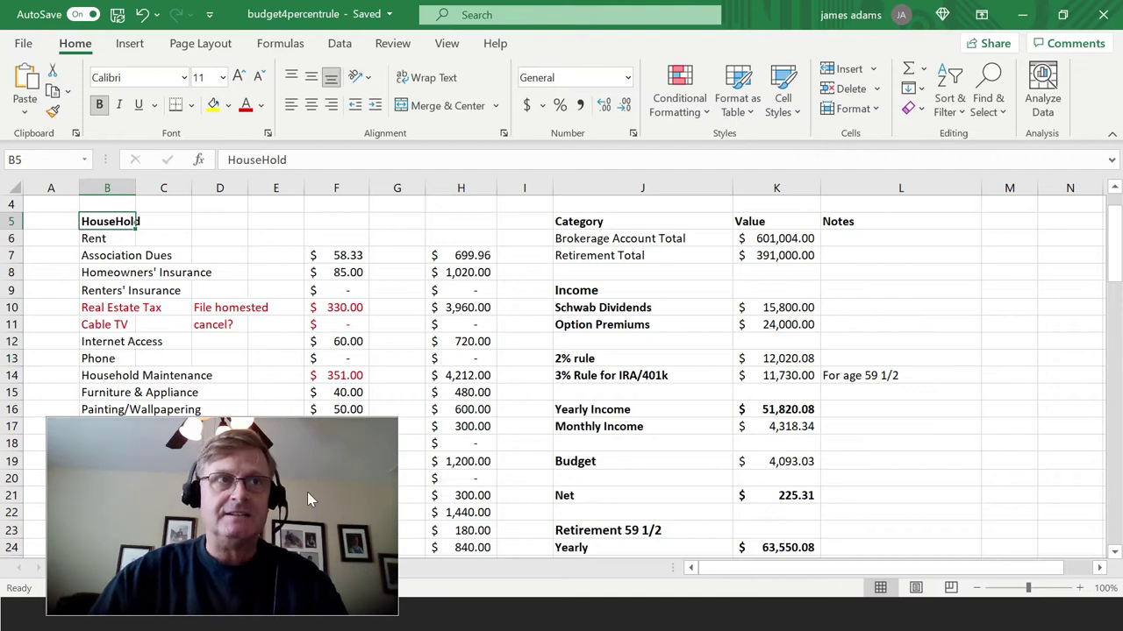
pyautogui.moveTo(388, 419); pyautogui.dragTo(292, 477)
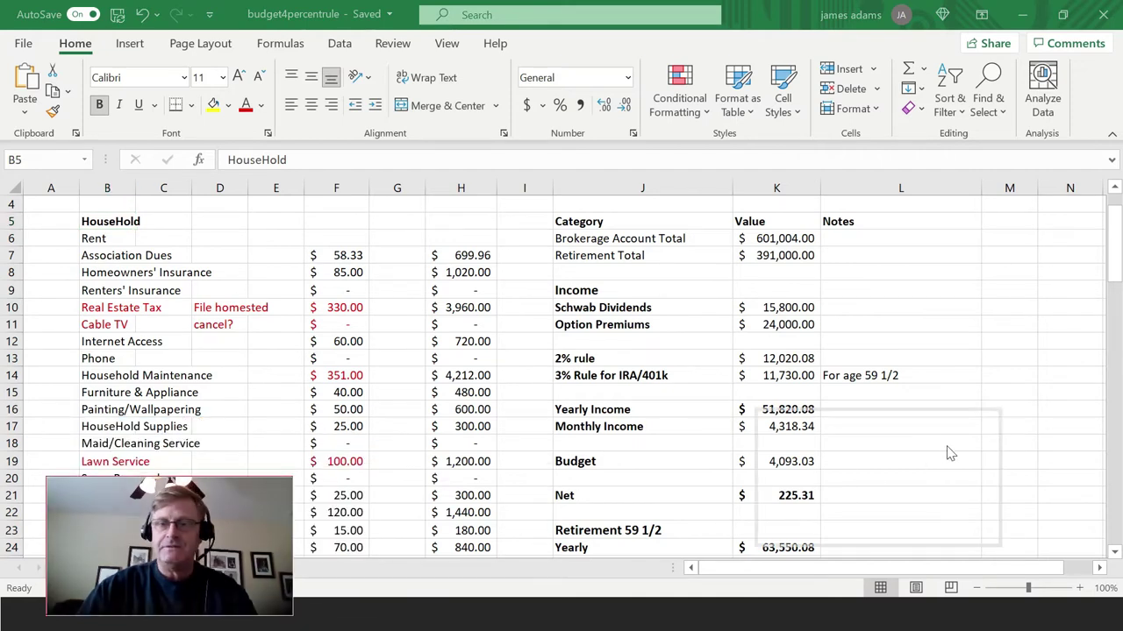
pyautogui.moveTo(960, 449); pyautogui.dragTo(1033, 447)
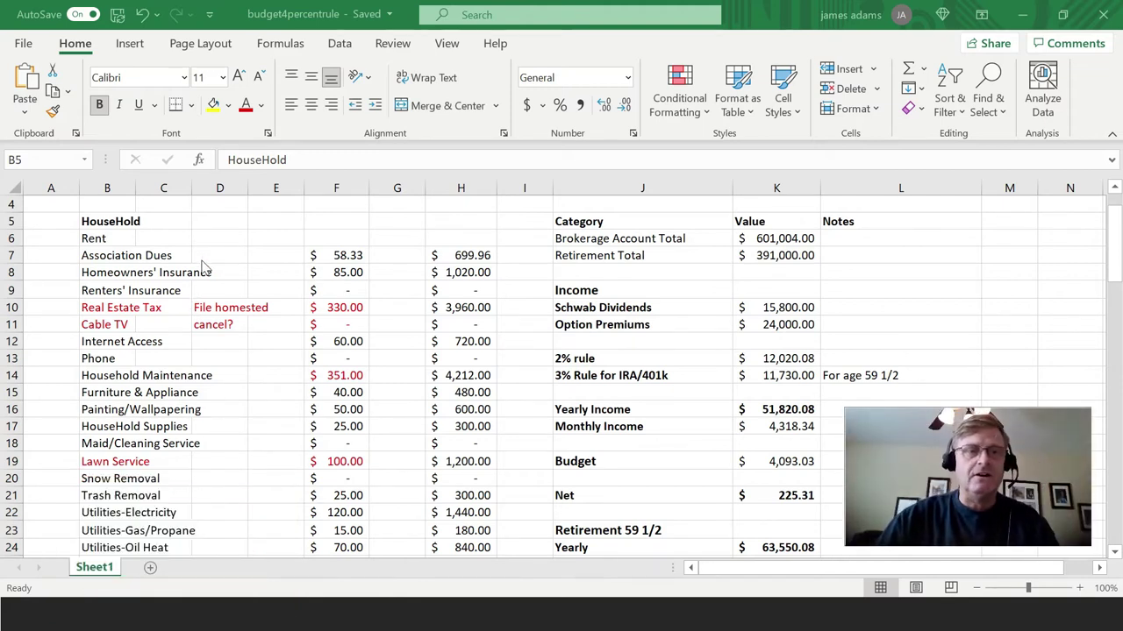
# Step: Review the monthly budget categories from HouseHold through Transportation, Personal, and Health and Medical down to the totals row
pyautogui.scroll(-5, 201, 266)
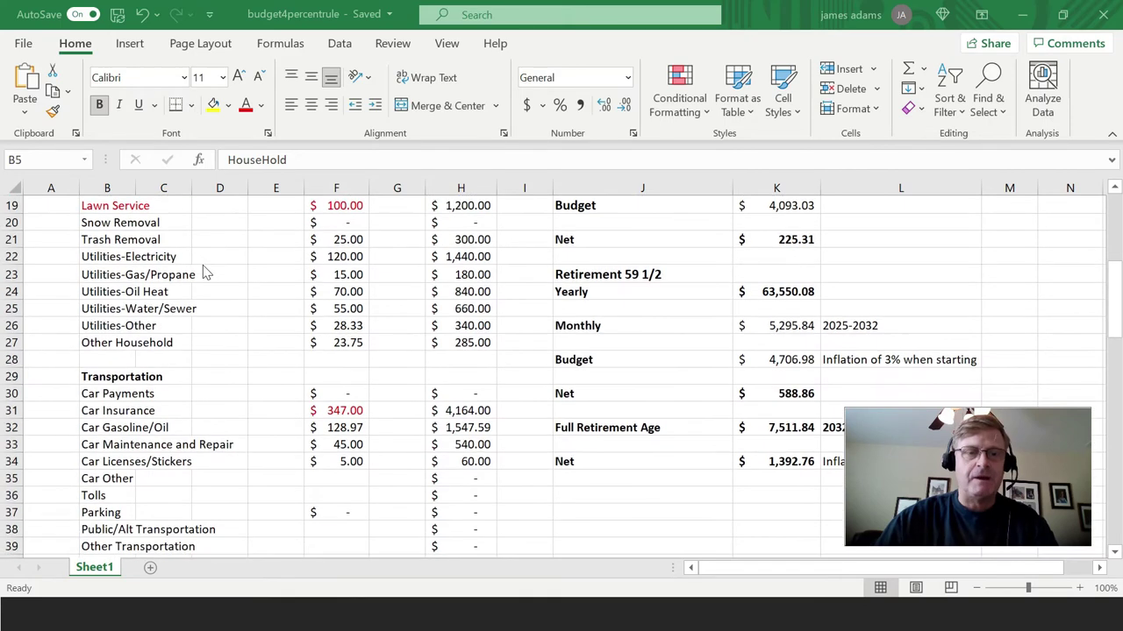
pyautogui.scroll(-6, 203, 273)
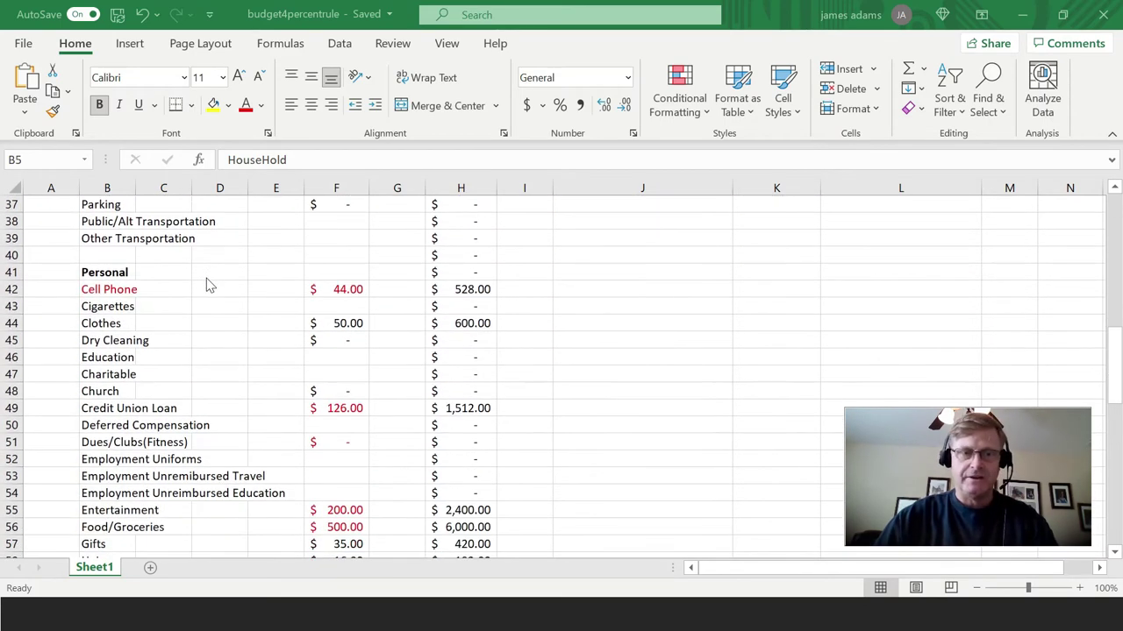
pyautogui.scroll(-6, 211, 288)
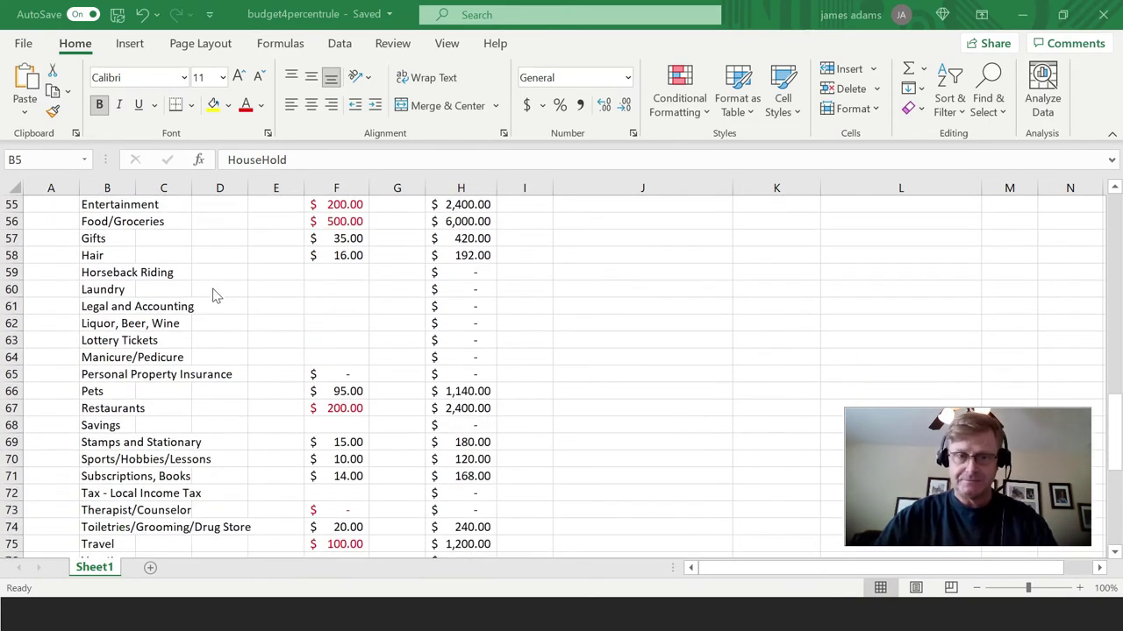
pyautogui.scroll(-7, 218, 296)
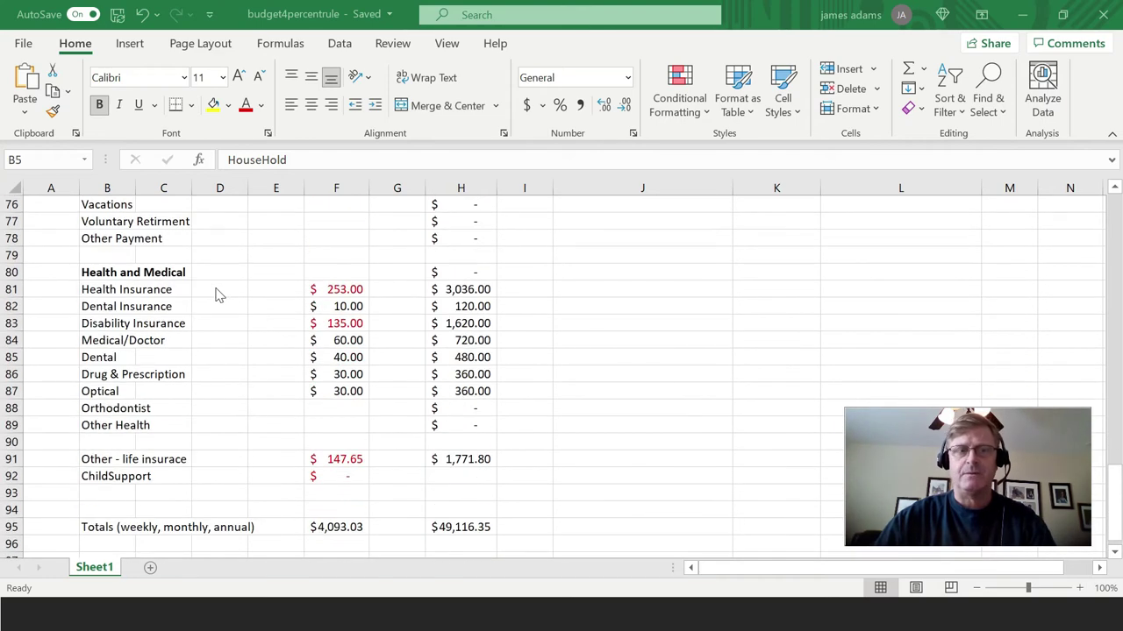
pyautogui.scroll(-2, 218, 296)
pyautogui.scroll(8, 217, 296)
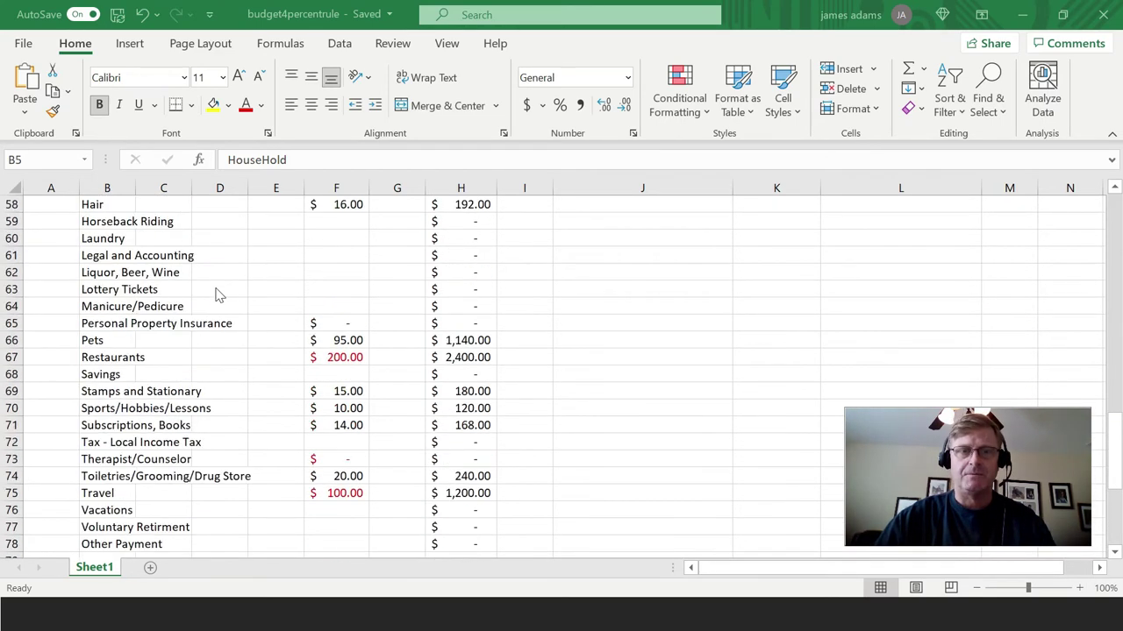
pyautogui.scroll(6, 218, 296)
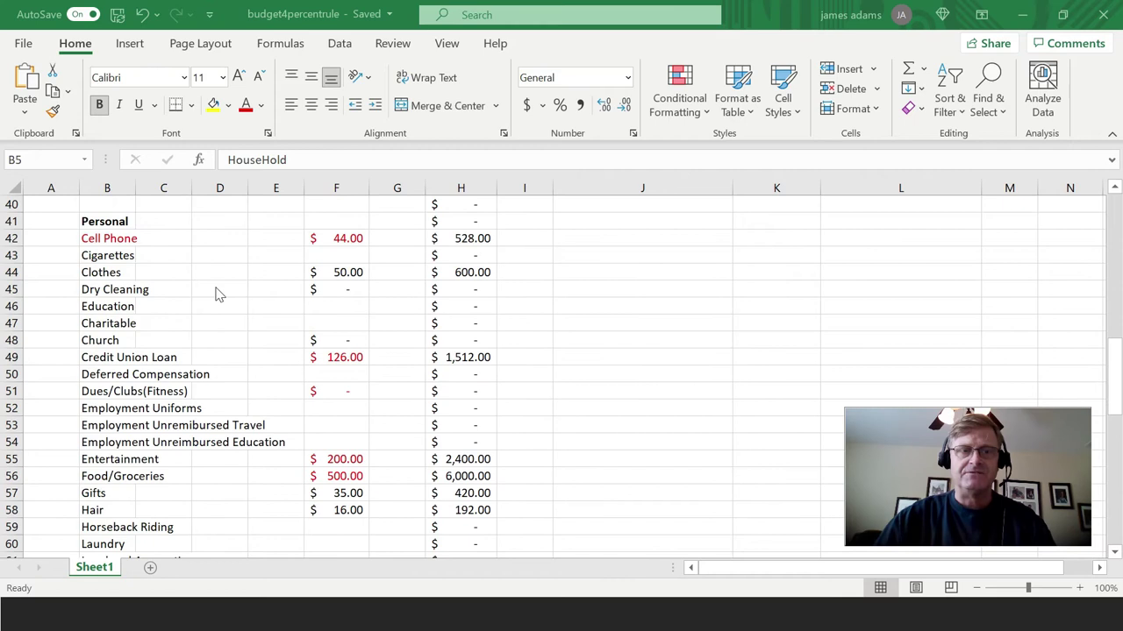
pyautogui.scroll(1, 218, 295)
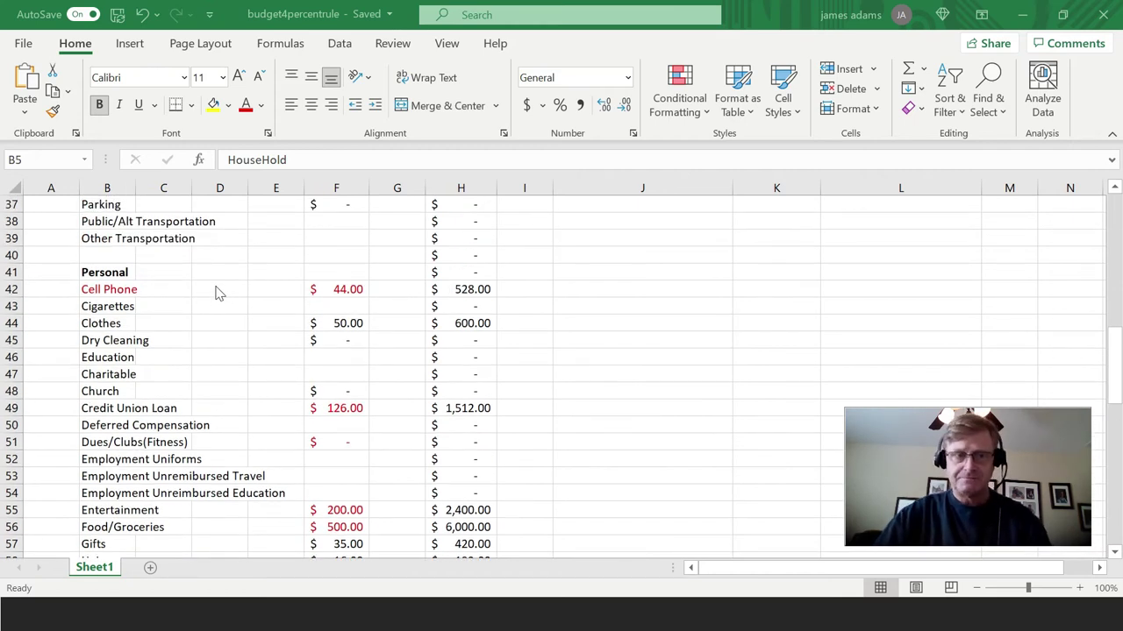
pyautogui.scroll(1, 273, 330)
pyautogui.scroll(7, 274, 331)
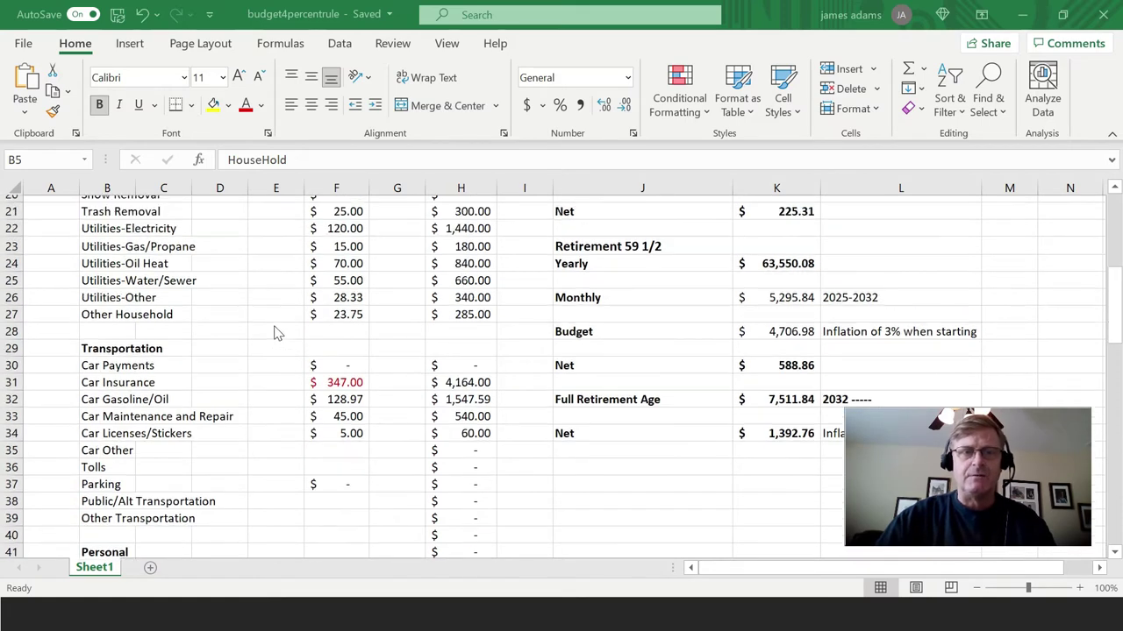
pyautogui.scroll(4, 274, 332)
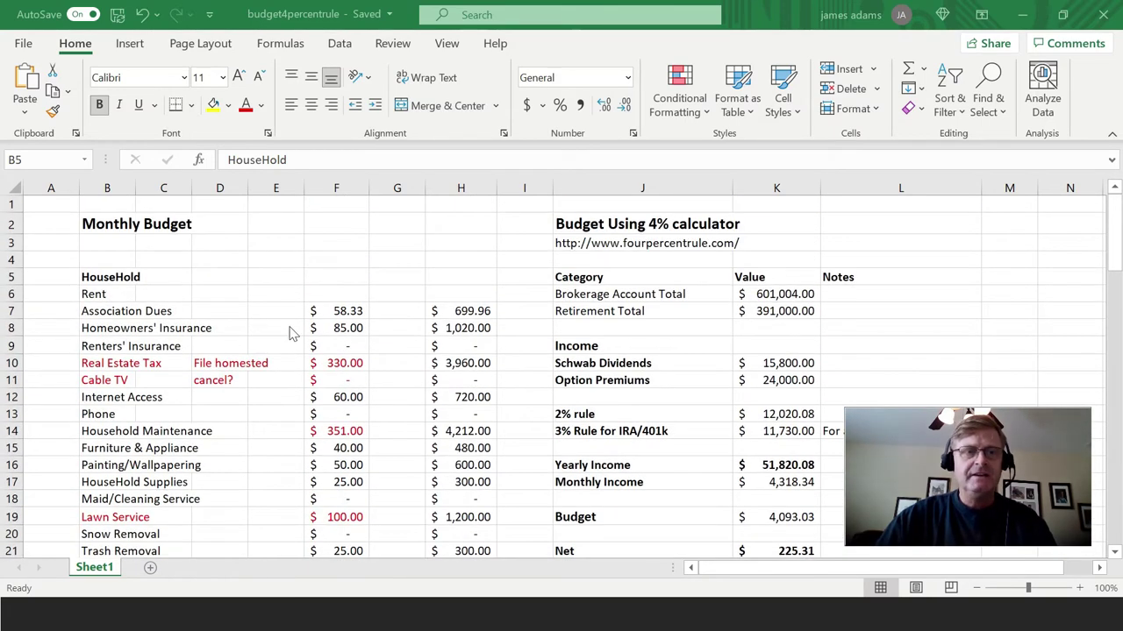
# Step: Examine the monthly amounts of the individual expense items in each budget category, ending at the totals row
pyautogui.scroll(-6, 290, 332)
pyautogui.scroll(1, 289, 331)
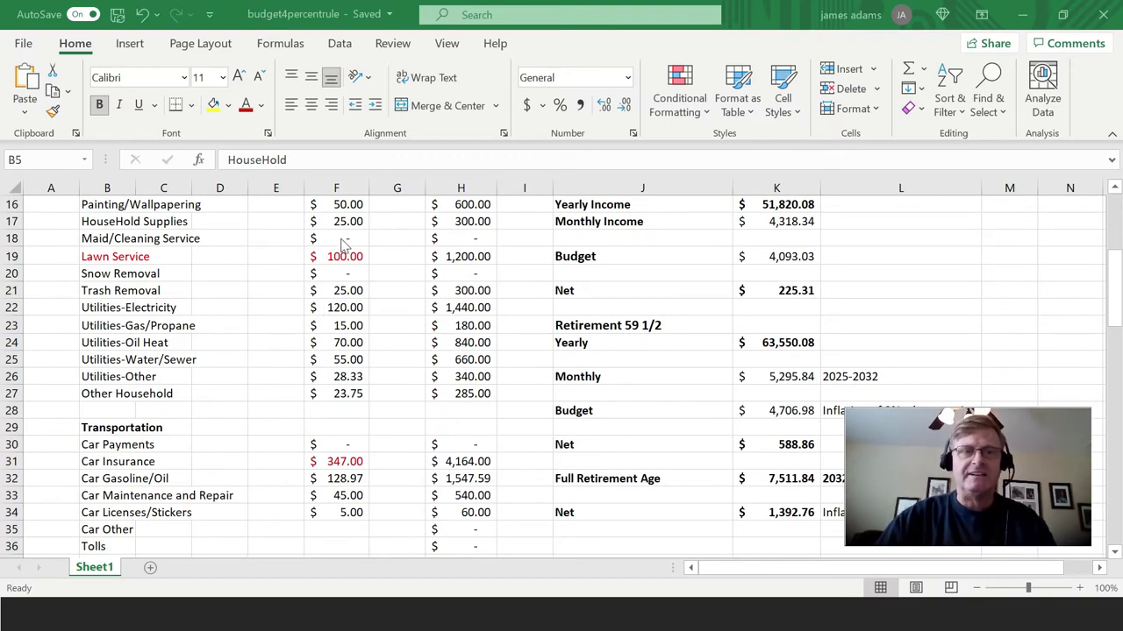
pyautogui.scroll(-1, 355, 276)
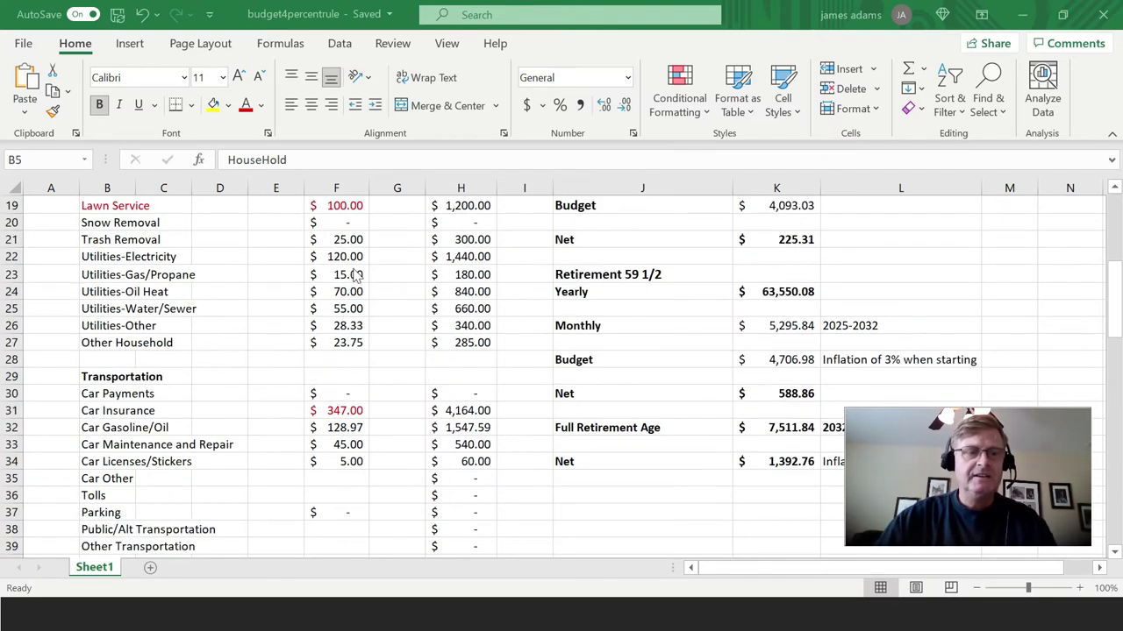
pyautogui.scroll(-1, 355, 275)
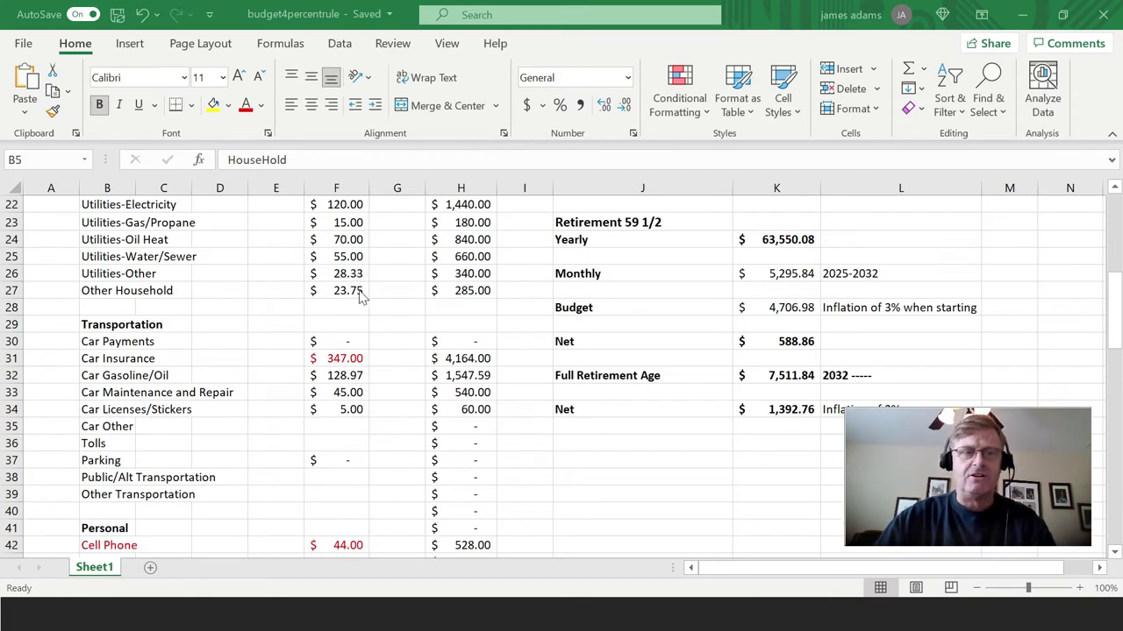
pyautogui.scroll(-5, 360, 298)
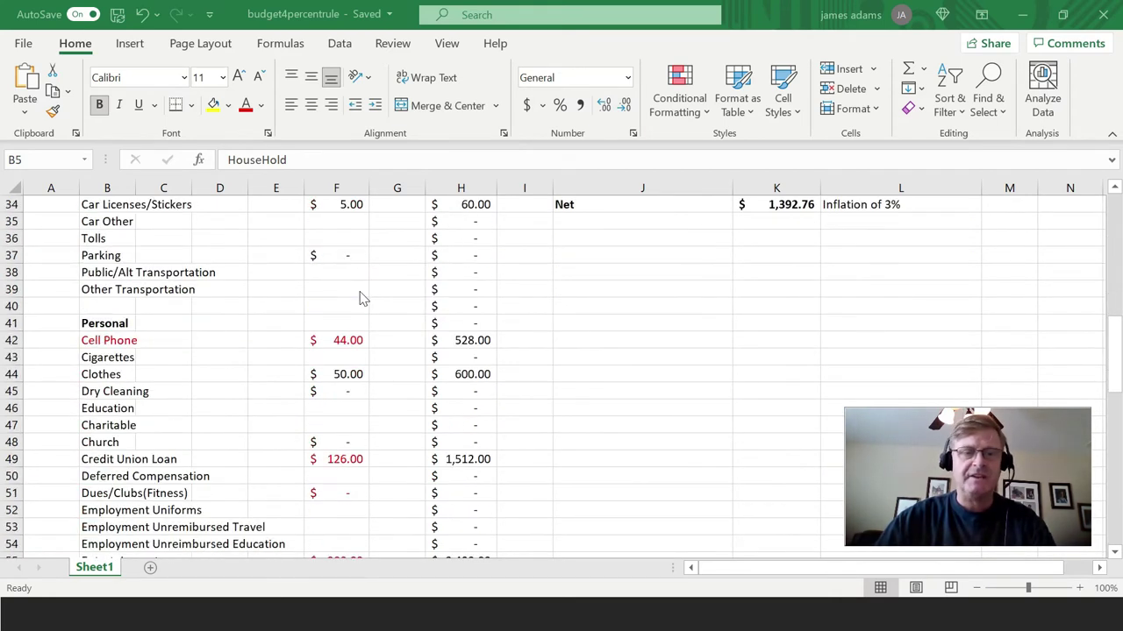
pyautogui.scroll(-1, 362, 299)
pyautogui.scroll(-1, 362, 302)
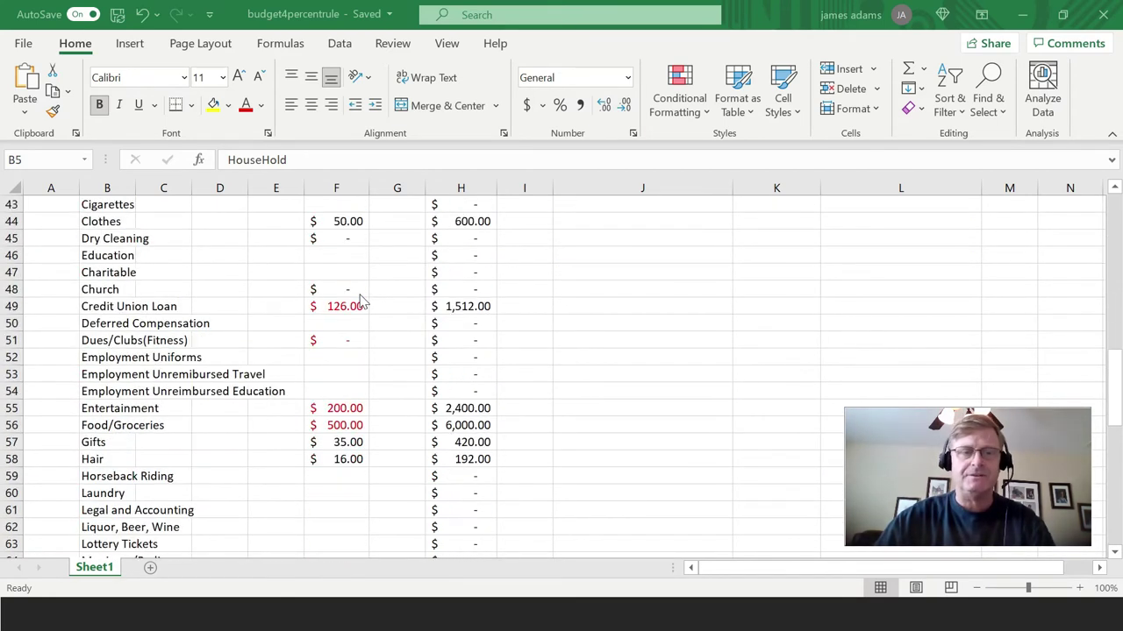
pyautogui.scroll(-1, 362, 302)
pyautogui.scroll(-10, 362, 305)
pyautogui.scroll(-1, 362, 311)
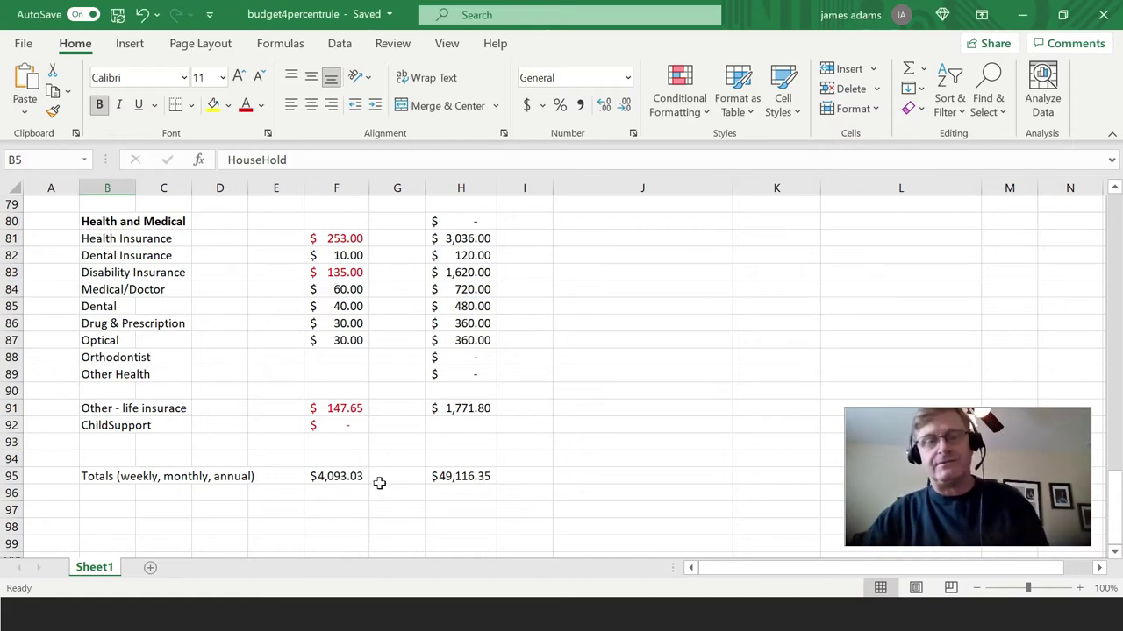
# Step: Inspect the annual total in the budget's totals row and the monthly Disability Insurance amount
pyautogui.click(452, 476)
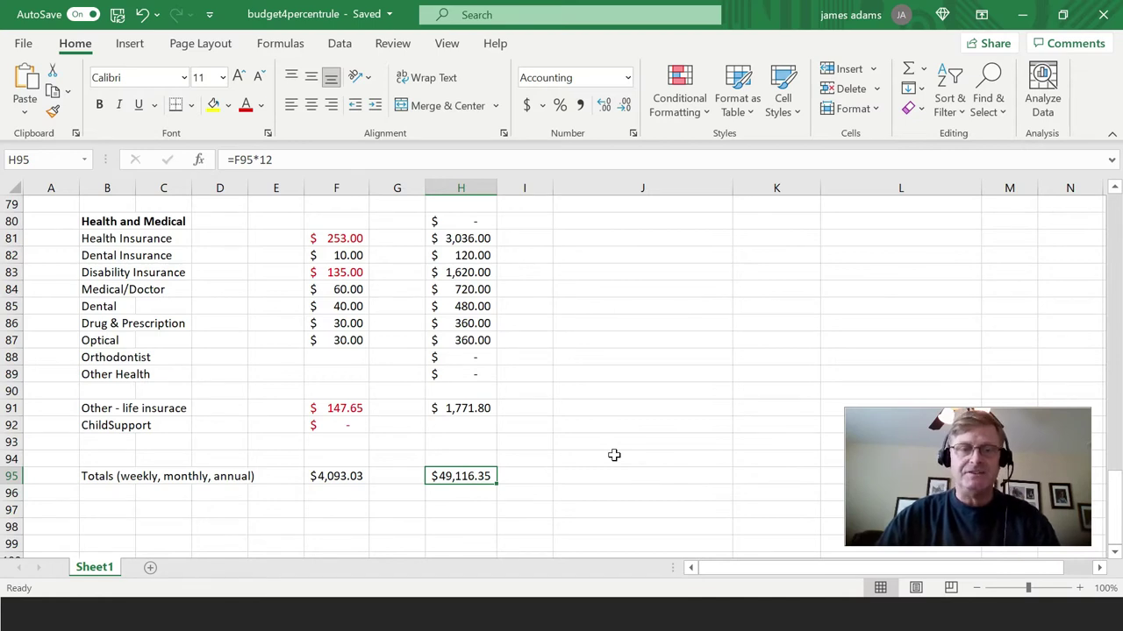
pyautogui.scroll(2, 742, 367)
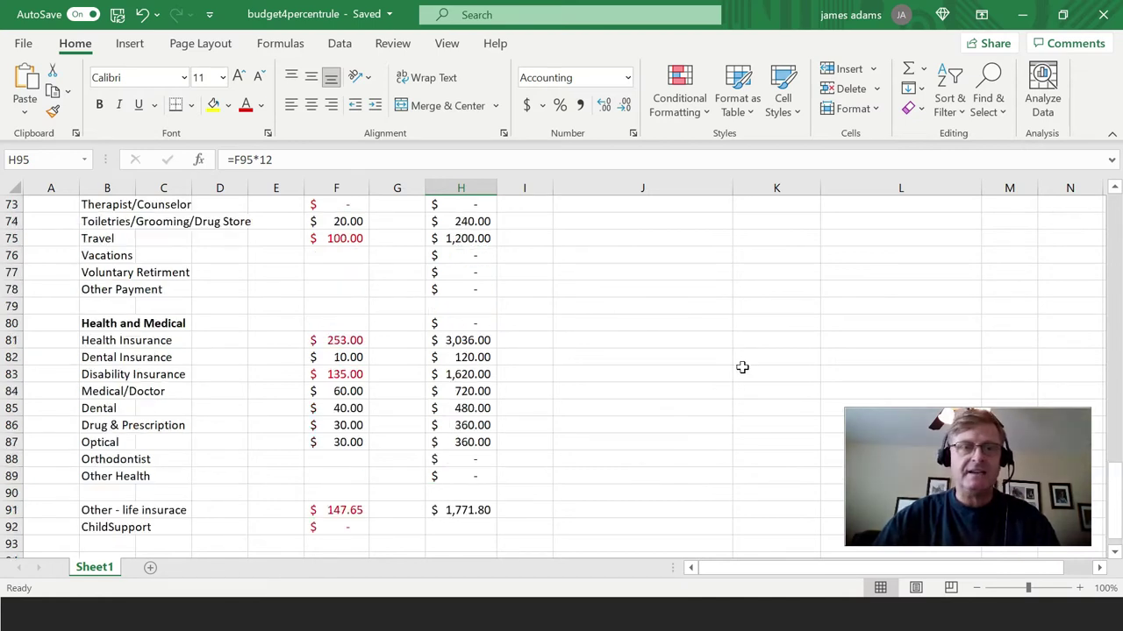
pyautogui.click(319, 376)
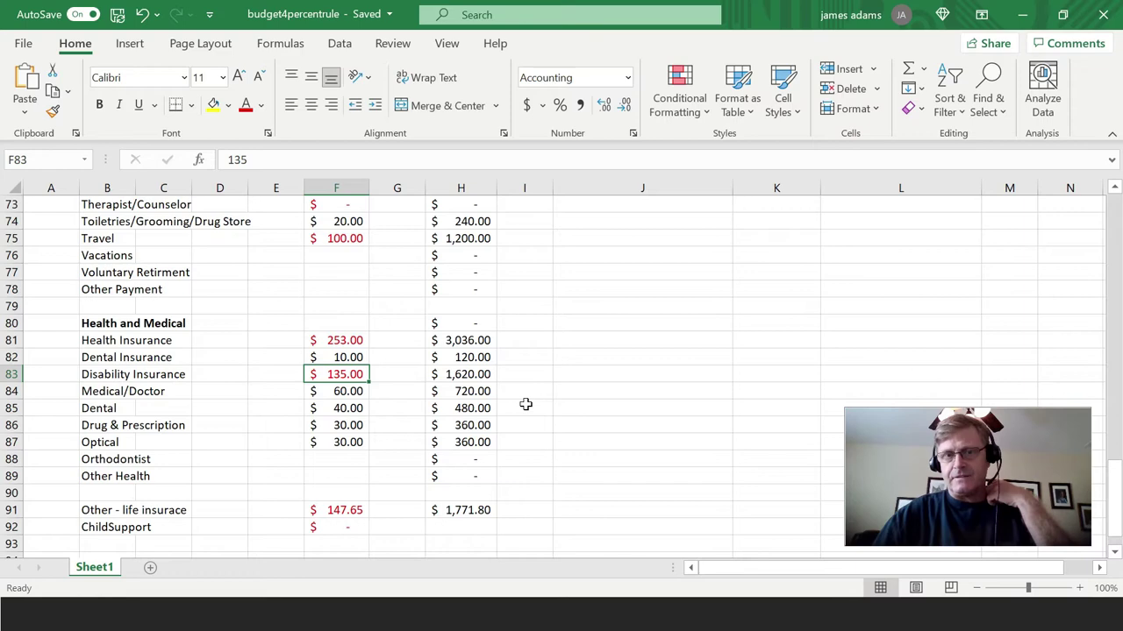
# Step: Inspect the Brokerage Account Total and Retirement Total entries in the Budget Using 4% calculator section
pyautogui.scroll(7, 684, 379)
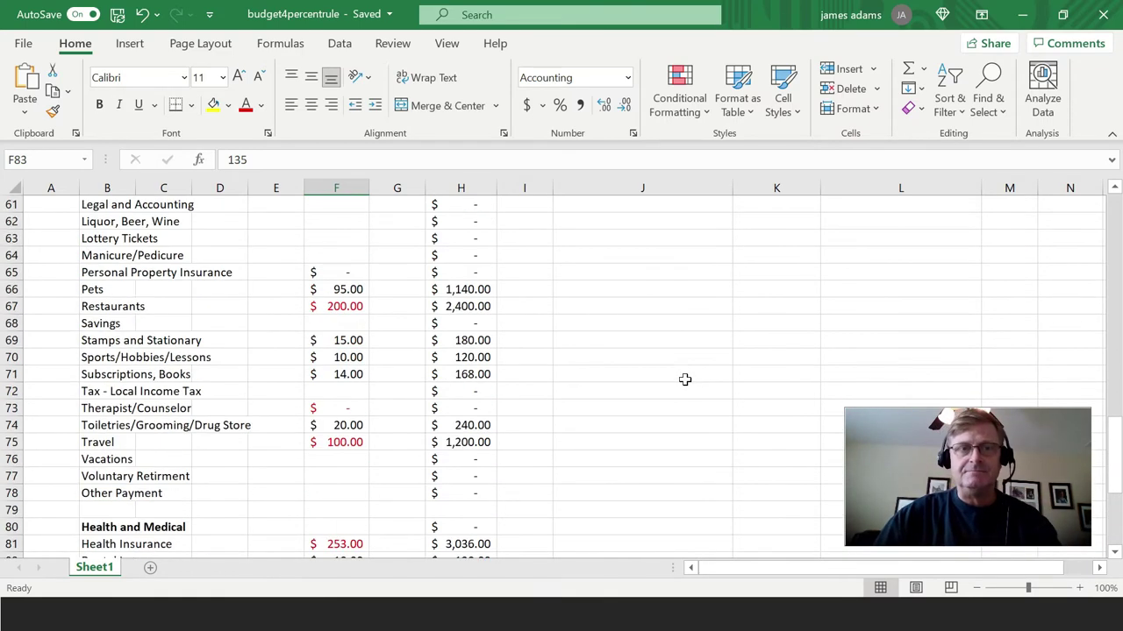
pyautogui.scroll(11, 684, 379)
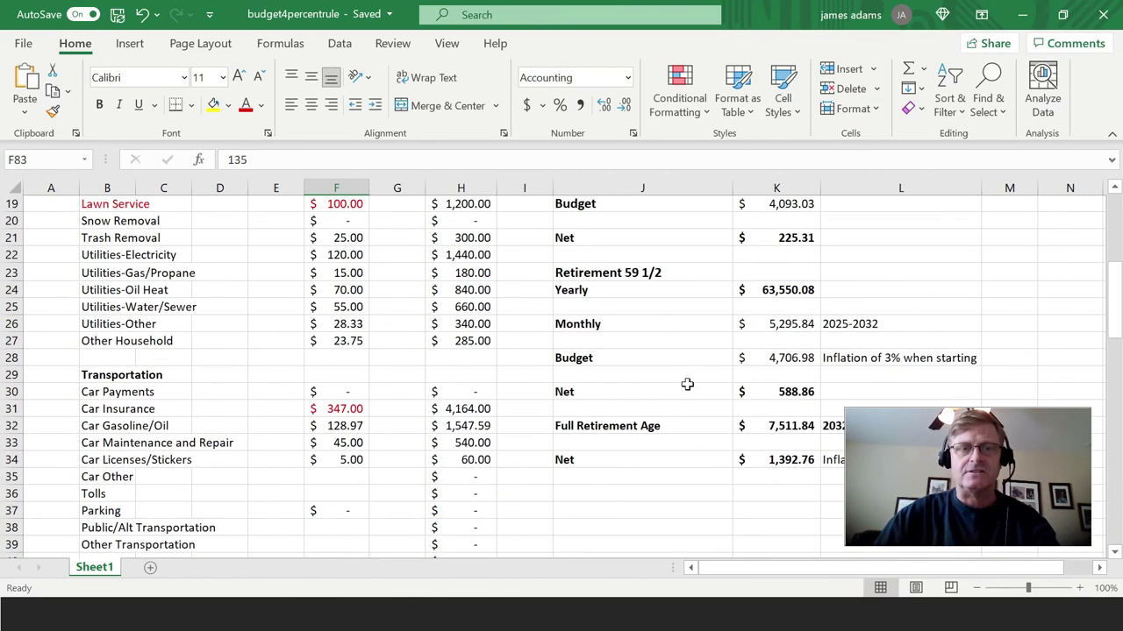
pyautogui.scroll(6, 687, 384)
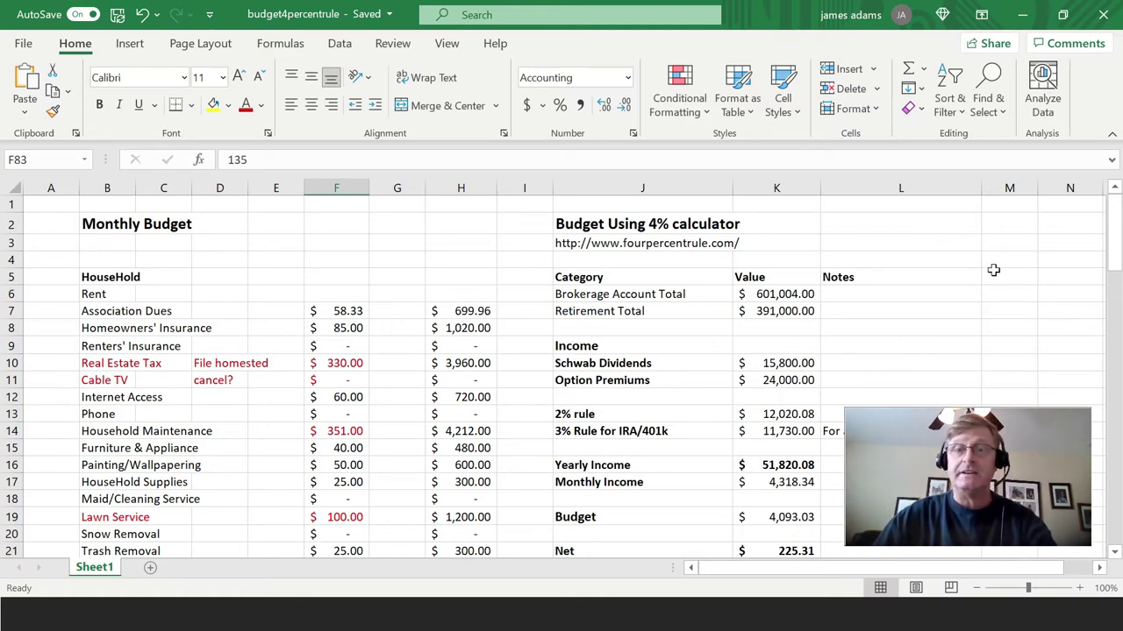
pyautogui.click(620, 294)
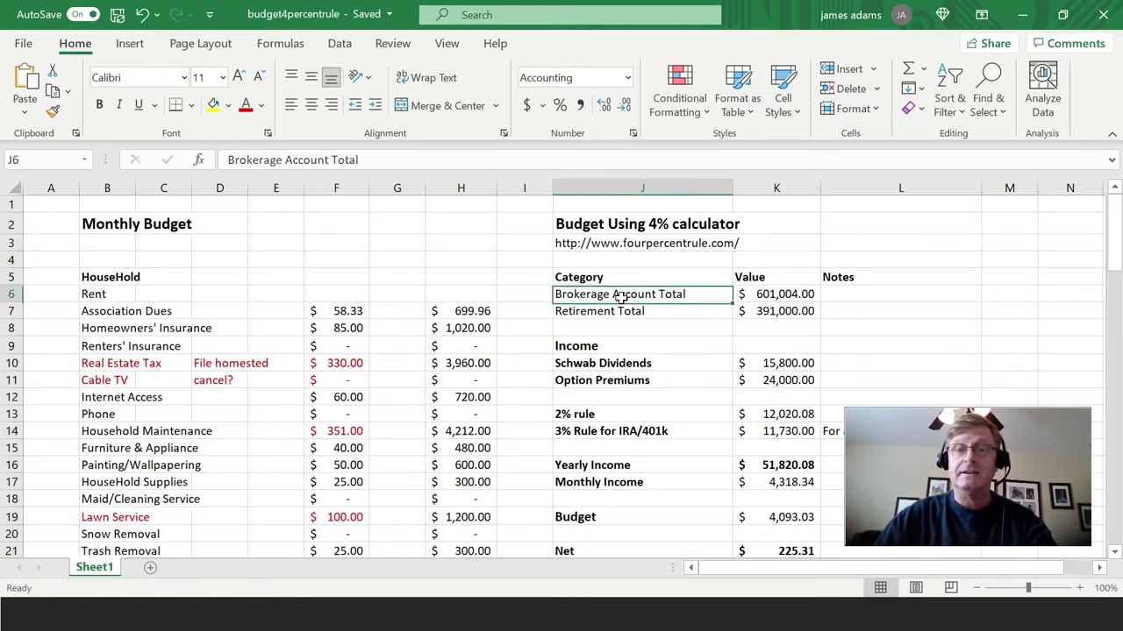
pyautogui.click(746, 297)
pyautogui.scroll(-1, 1000, 306)
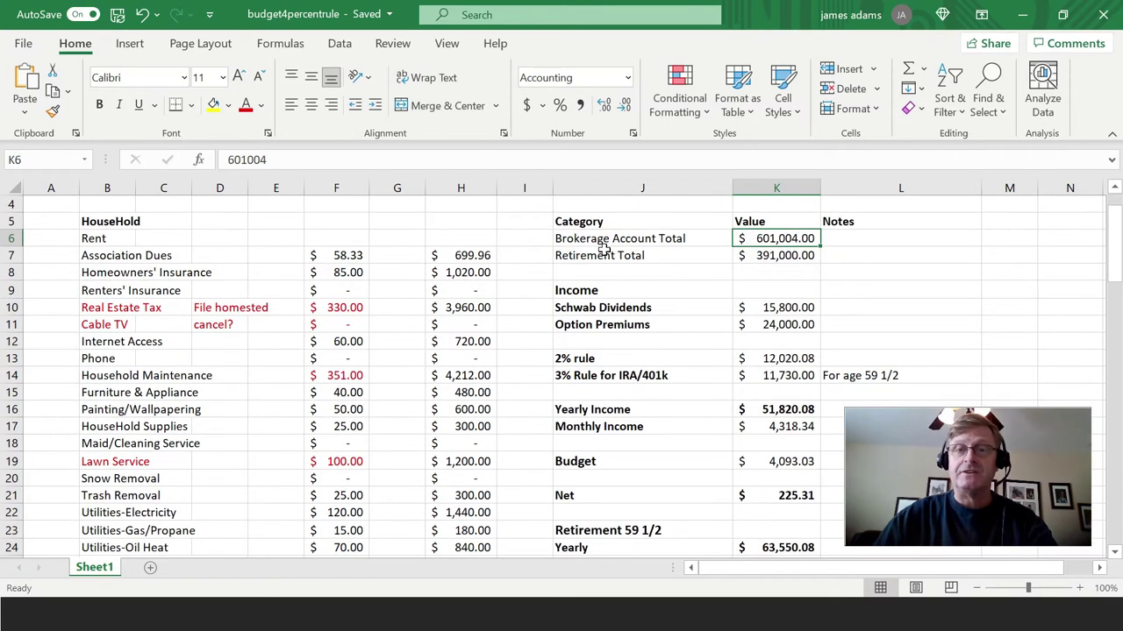
pyautogui.click(604, 253)
pyautogui.click(776, 255)
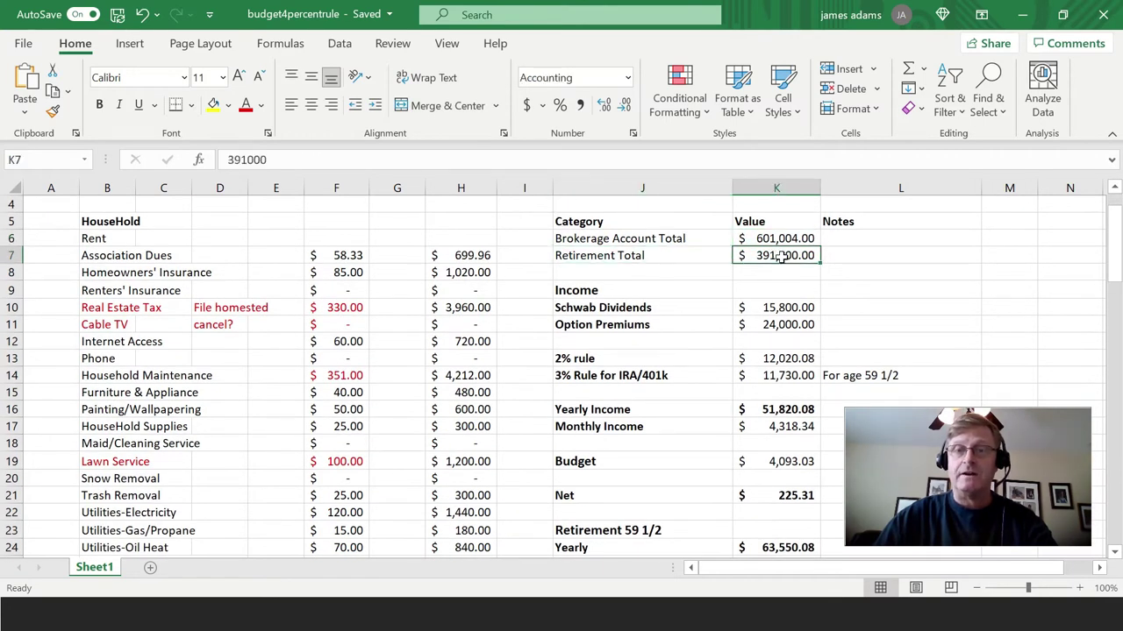
pyautogui.click(677, 255)
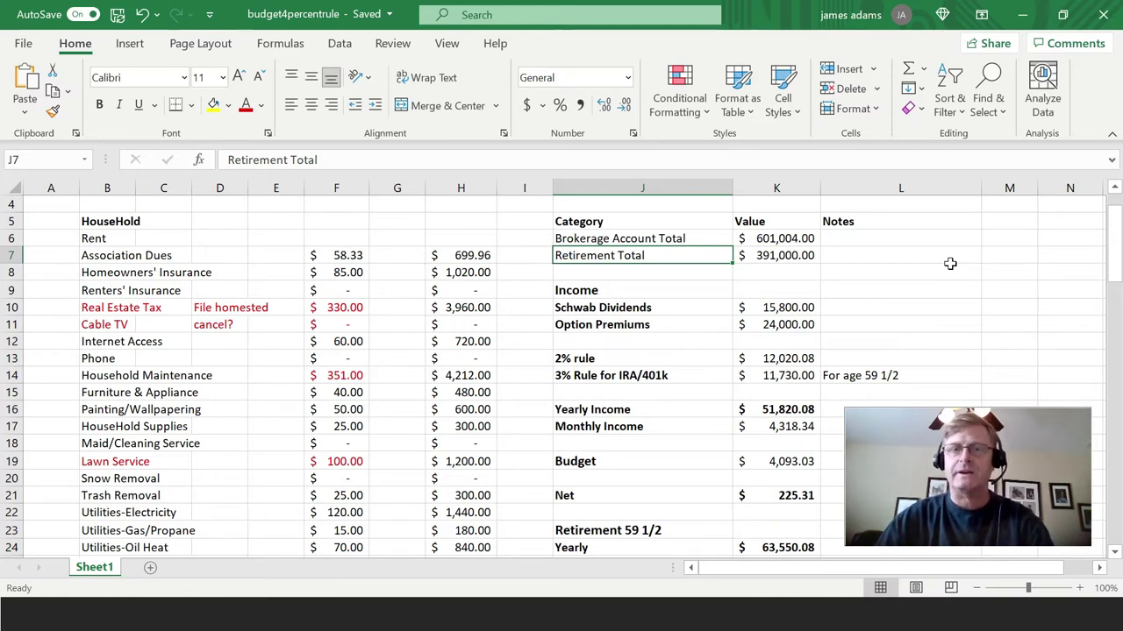
# Step: Inspect the Schwab Dividends and Option Premiums amounts in the Income section, individually and together
pyautogui.click(787, 309)
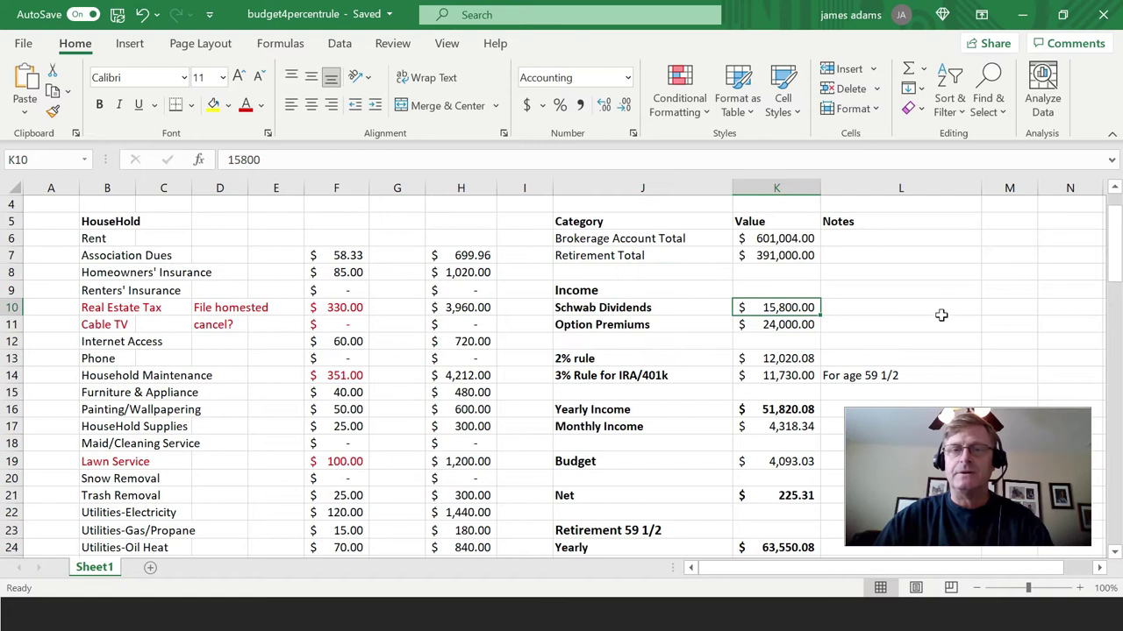
pyautogui.click(800, 324)
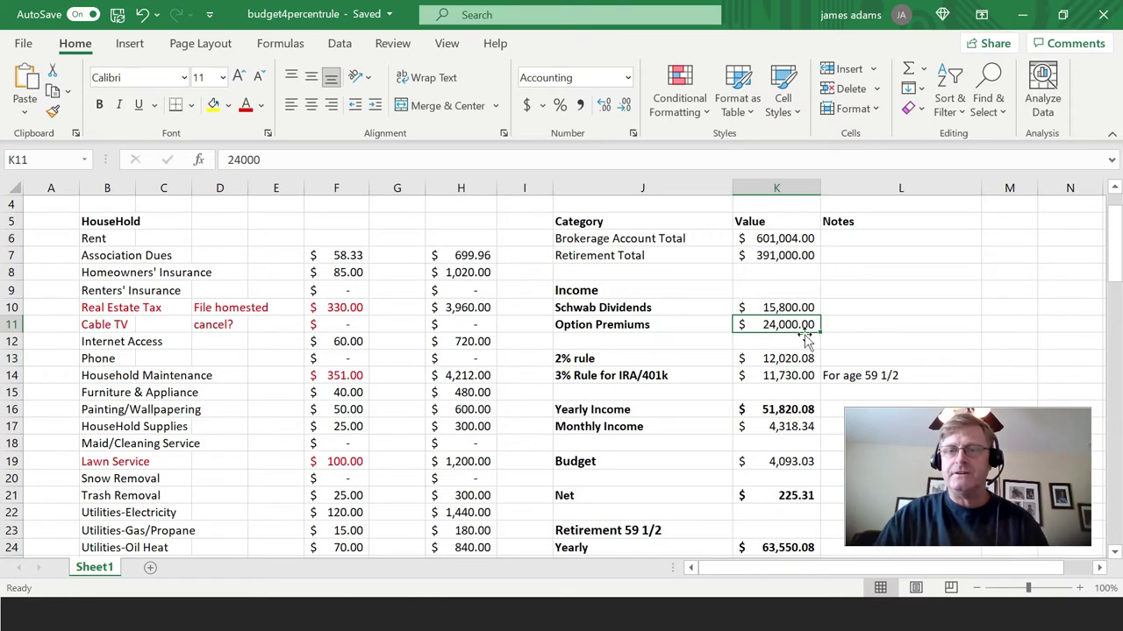
pyautogui.click(787, 308)
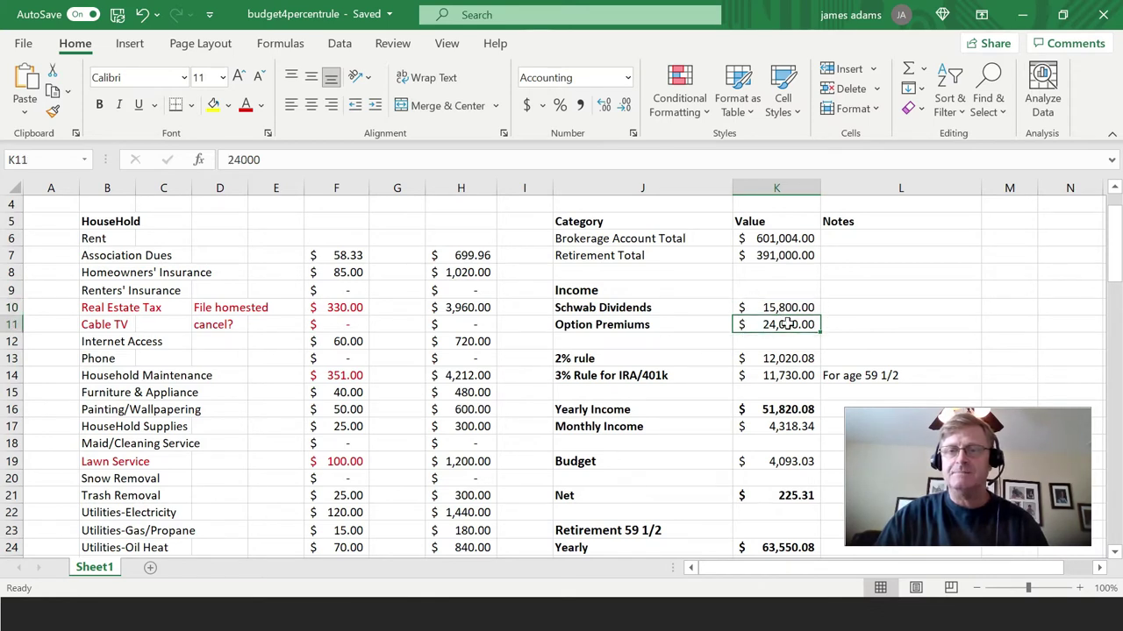
pyautogui.moveTo(785, 325); pyautogui.dragTo(781, 307)
pyautogui.click(954, 321)
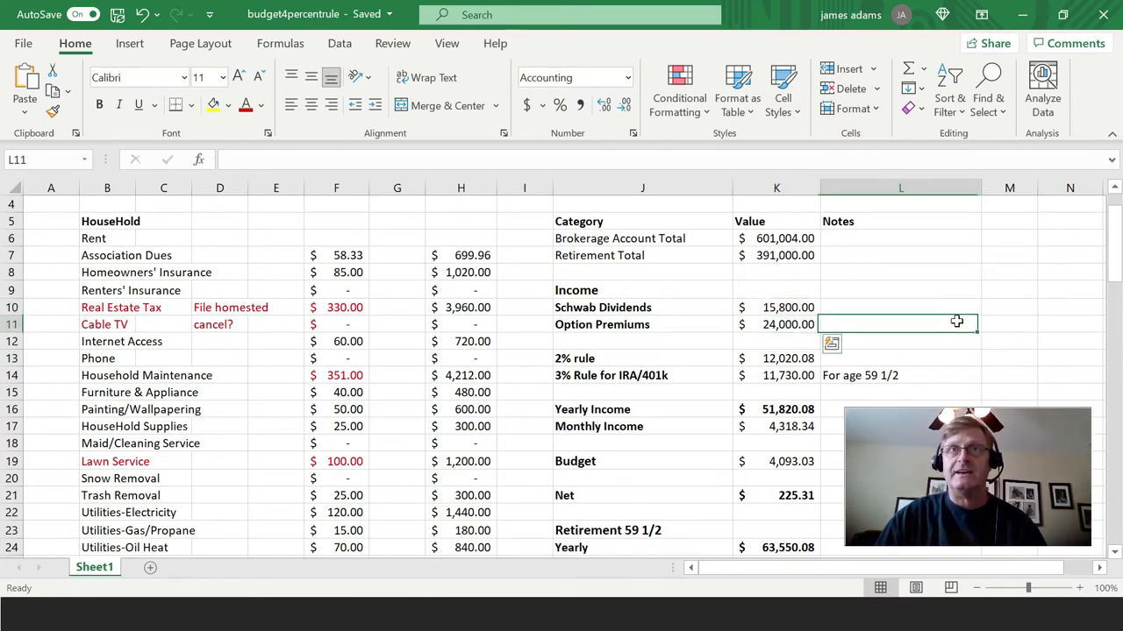
pyautogui.scroll(-1, 998, 303)
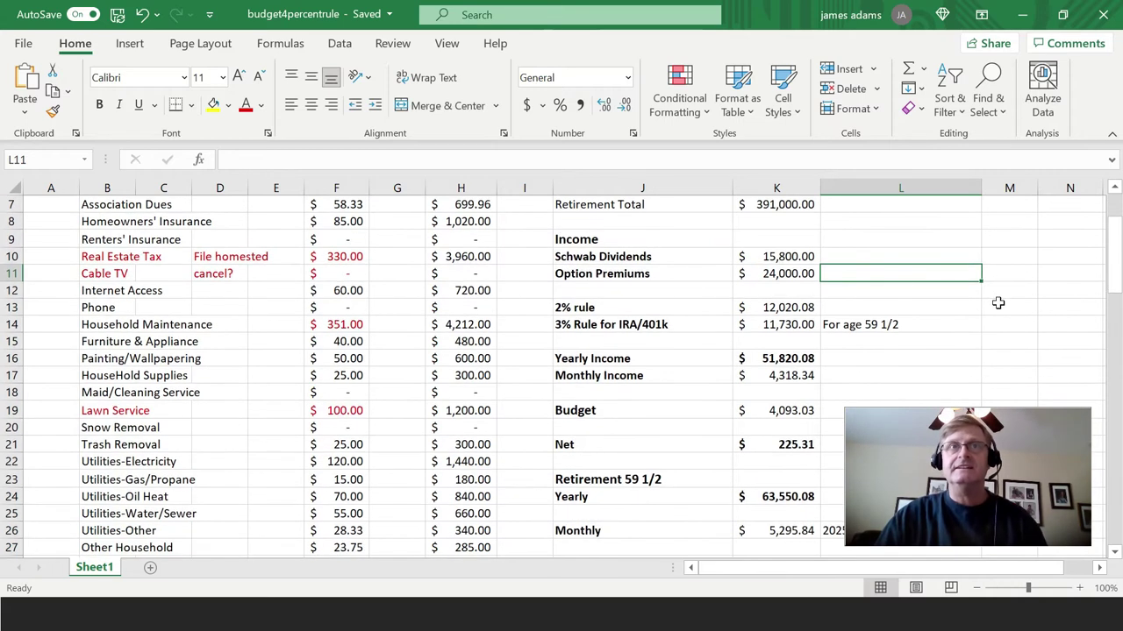
# Step: Inspect the 2% rule entry in the Income section and the formula behind its amount
pyautogui.scroll(-1, 999, 302)
pyautogui.click(793, 255)
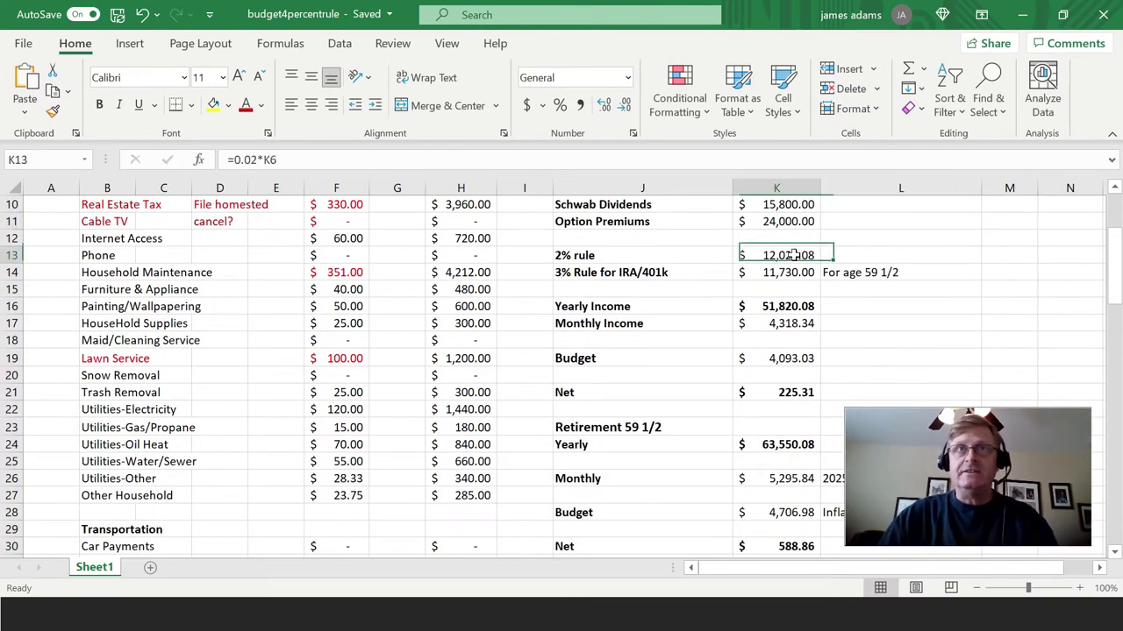
pyautogui.click(582, 259)
pyautogui.click(741, 249)
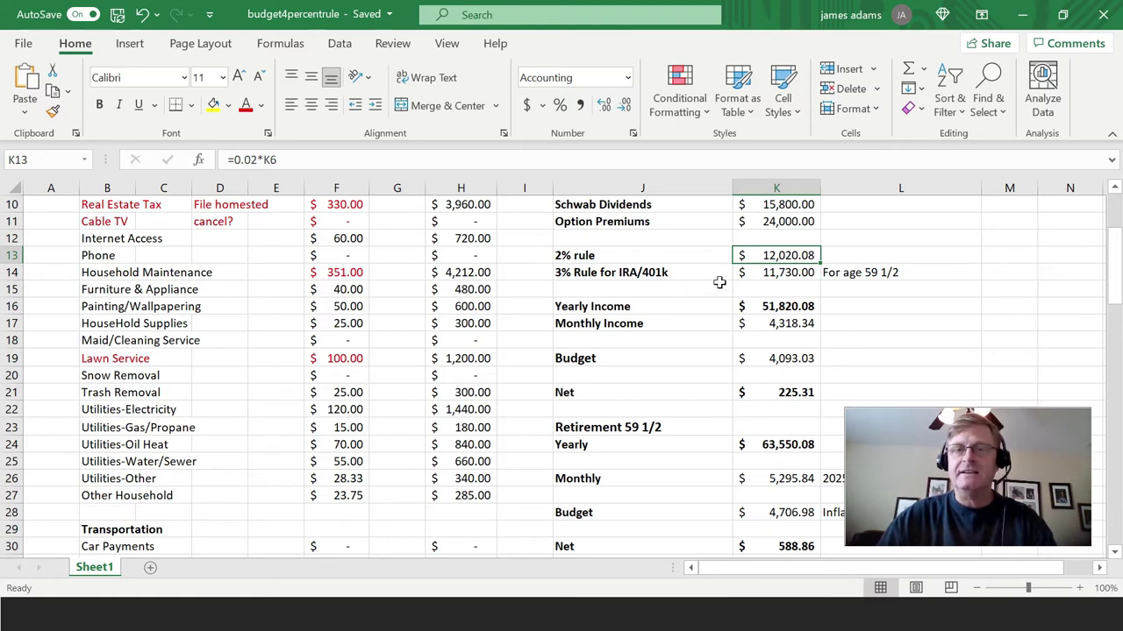
# Step: Inspect the 3% Rule for IRA/401k entry with its age note, and the Retirement Total it draws on
pyautogui.click(770, 274)
pyautogui.click(608, 275)
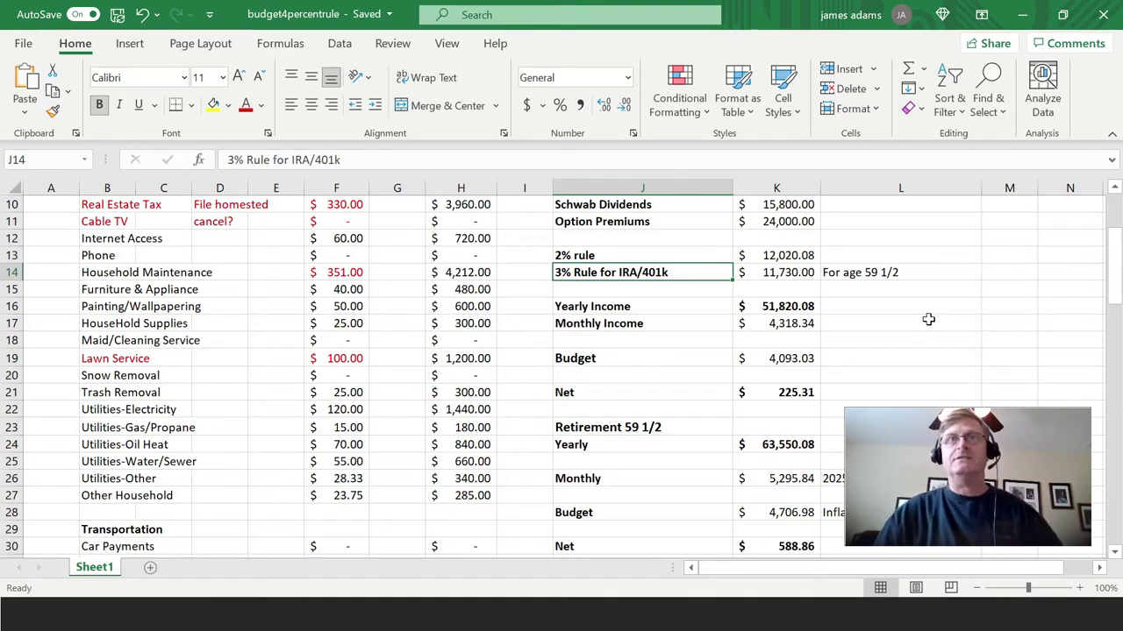
pyautogui.click(839, 271)
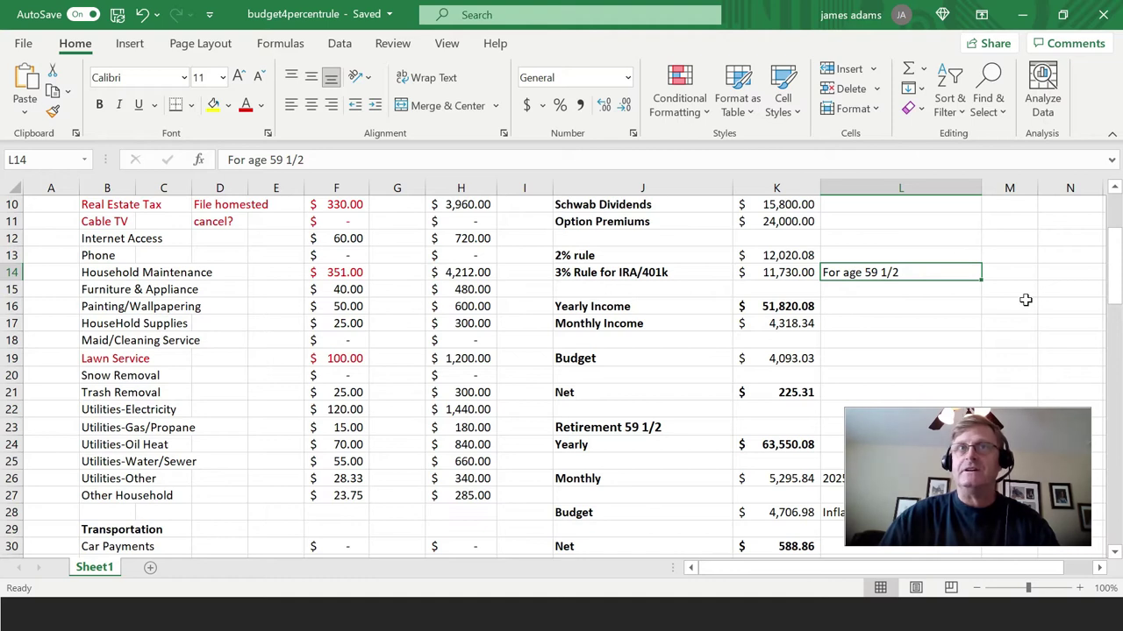
pyautogui.scroll(3, 840, 248)
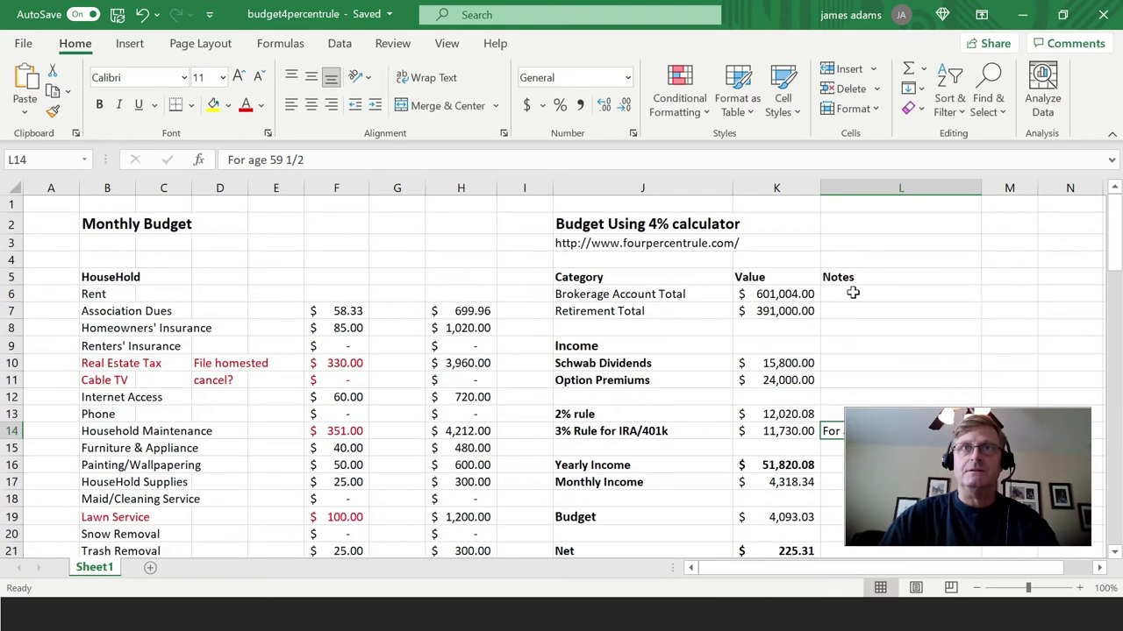
pyautogui.click(795, 312)
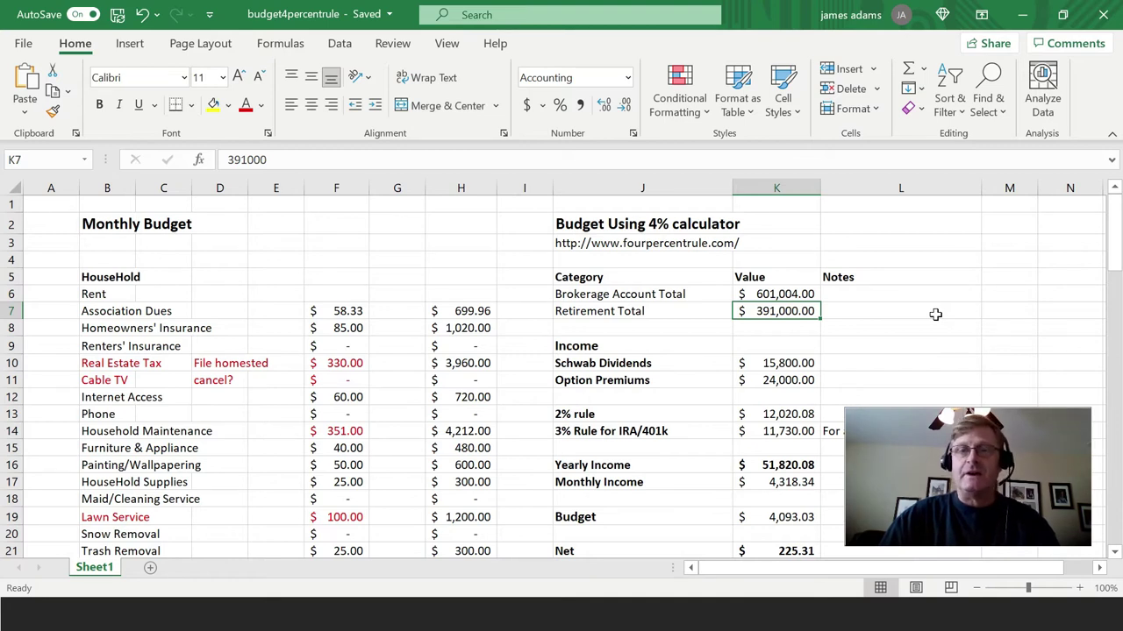
# Step: Inspect the income amounts from Schwab Dividends to the 2% rule, and compare Yearly and Monthly Income with the Budget
pyautogui.scroll(-3, 935, 314)
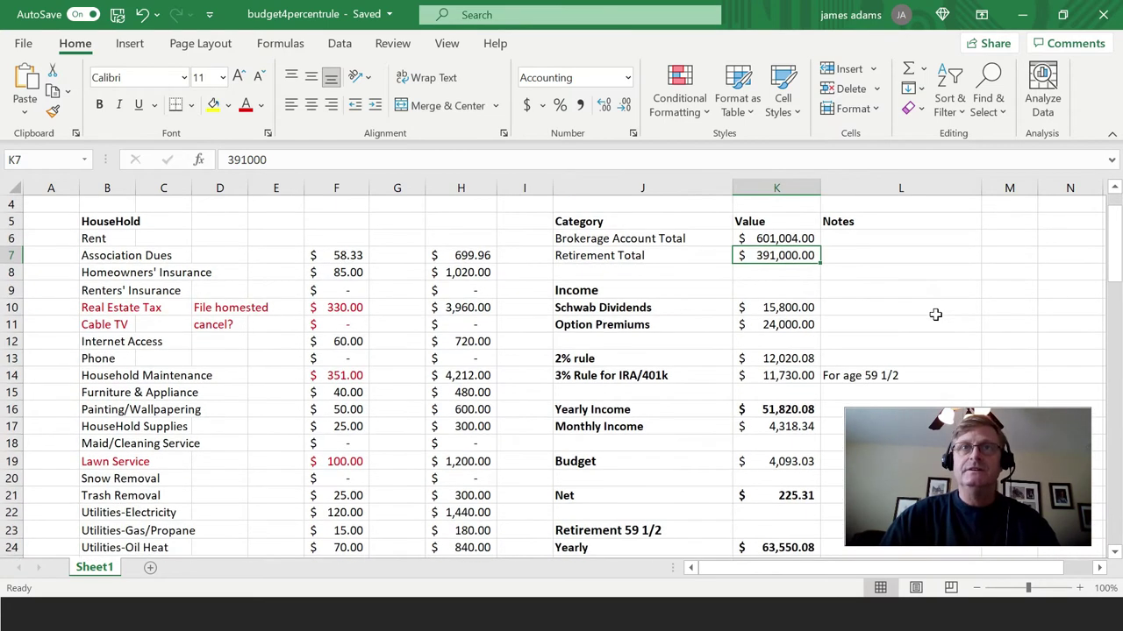
pyautogui.scroll(-1, 935, 314)
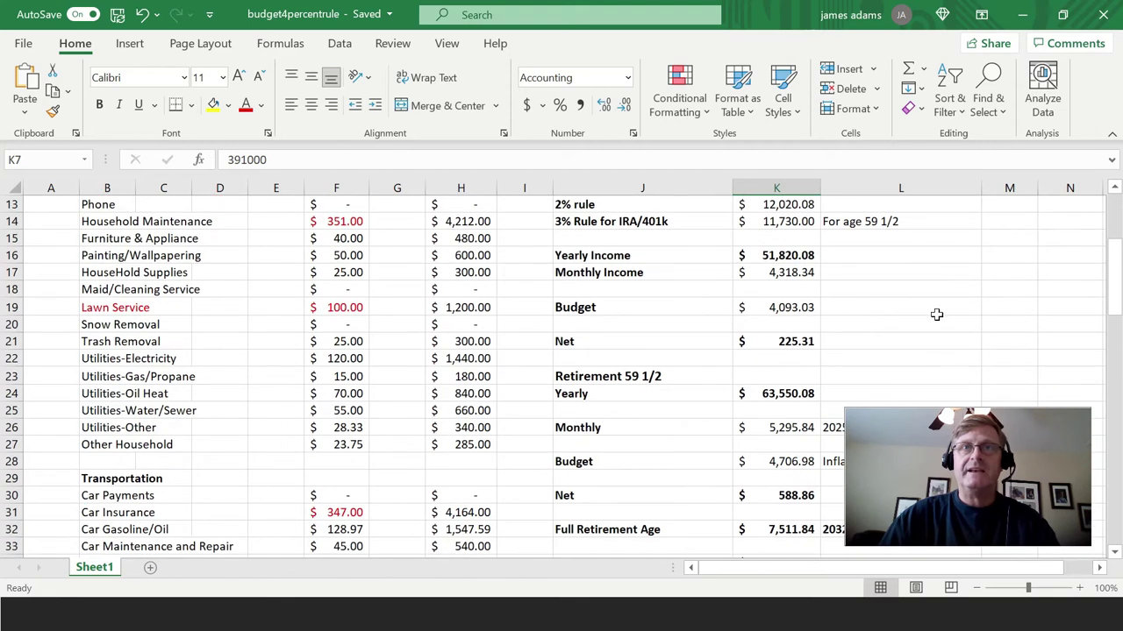
pyautogui.click(778, 308)
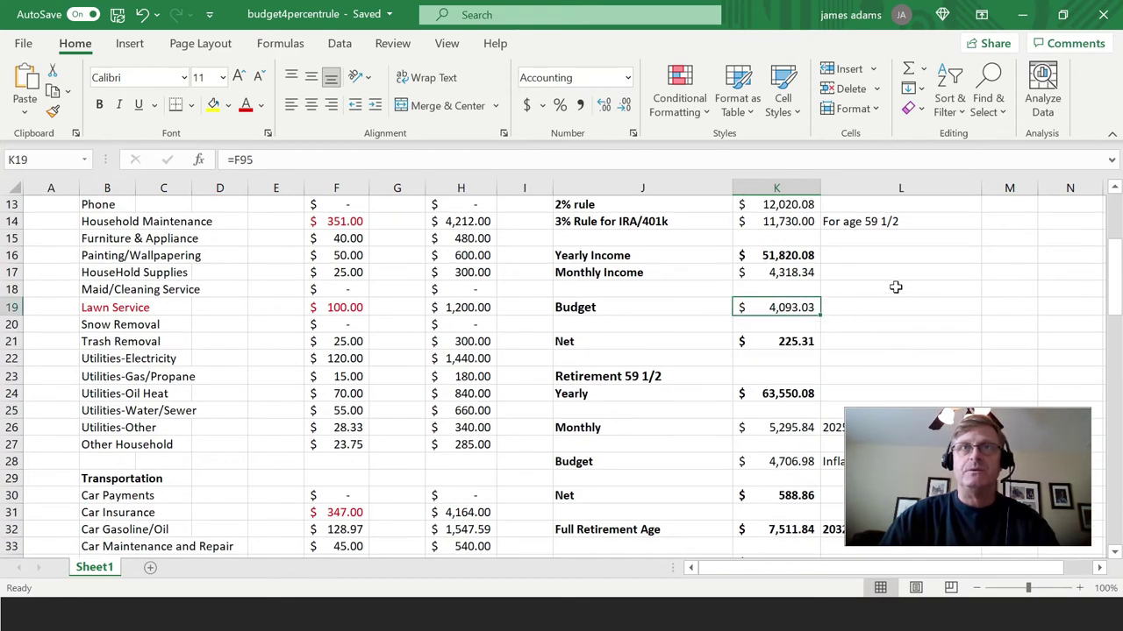
pyautogui.scroll(1, 904, 281)
pyautogui.scroll(1, 912, 276)
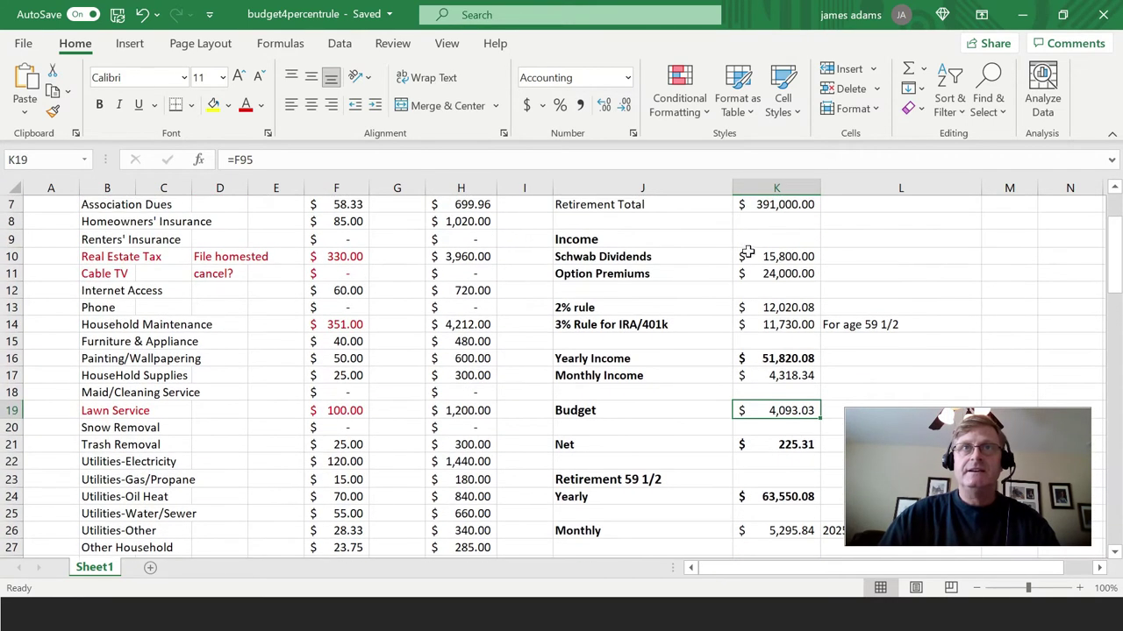
pyautogui.moveTo(768, 254); pyautogui.dragTo(783, 307)
pyautogui.click(792, 358)
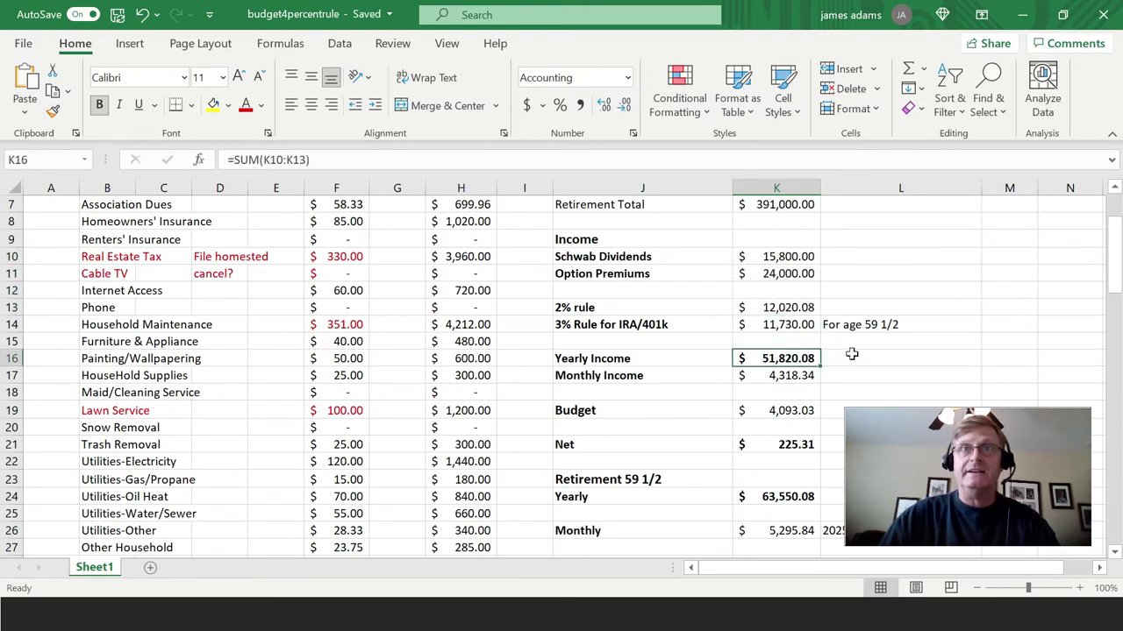
pyautogui.click(779, 379)
pyautogui.click(785, 410)
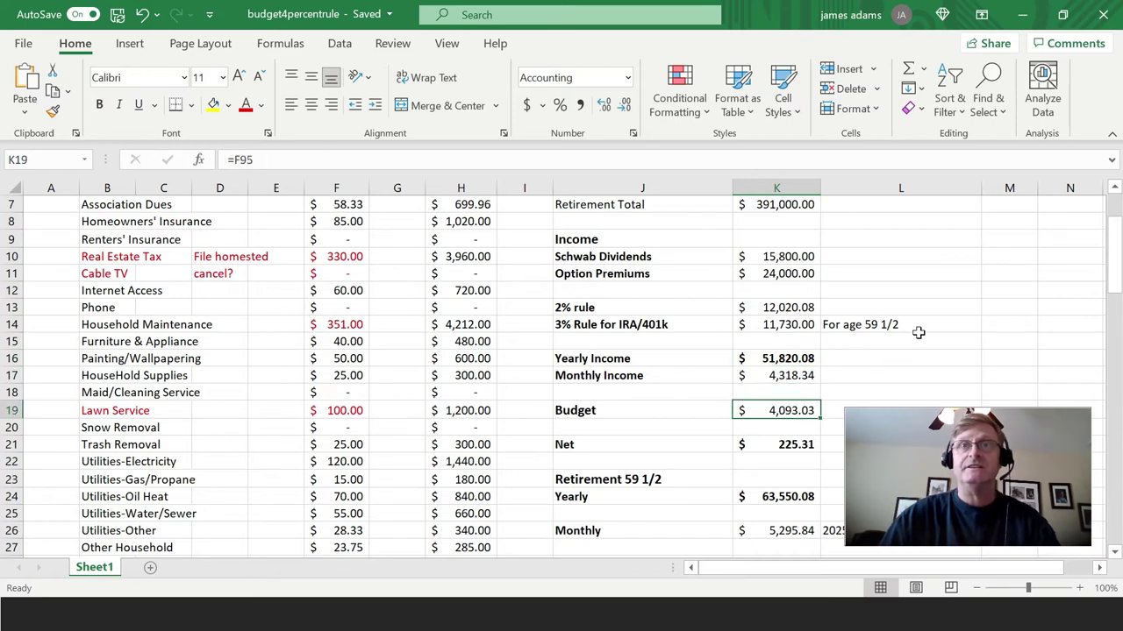
# Step: Inspect the Net amount below the current Budget and review the income rows that feed it
pyautogui.scroll(-3, 921, 332)
pyautogui.click(797, 295)
pyautogui.scroll(2, 1038, 303)
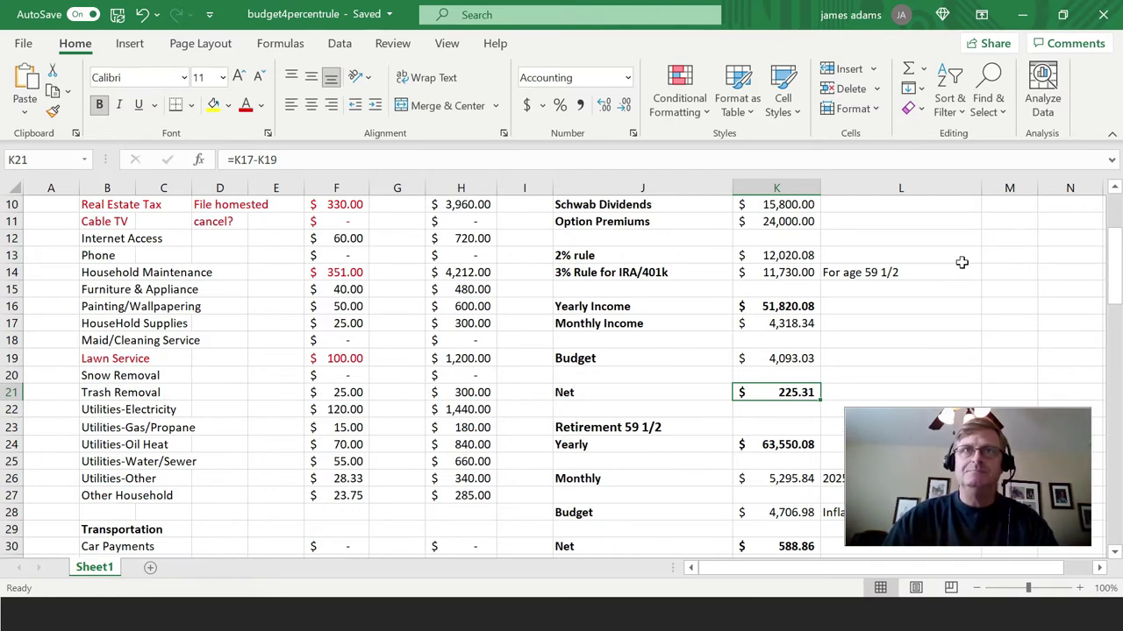
pyautogui.scroll(1, 965, 268)
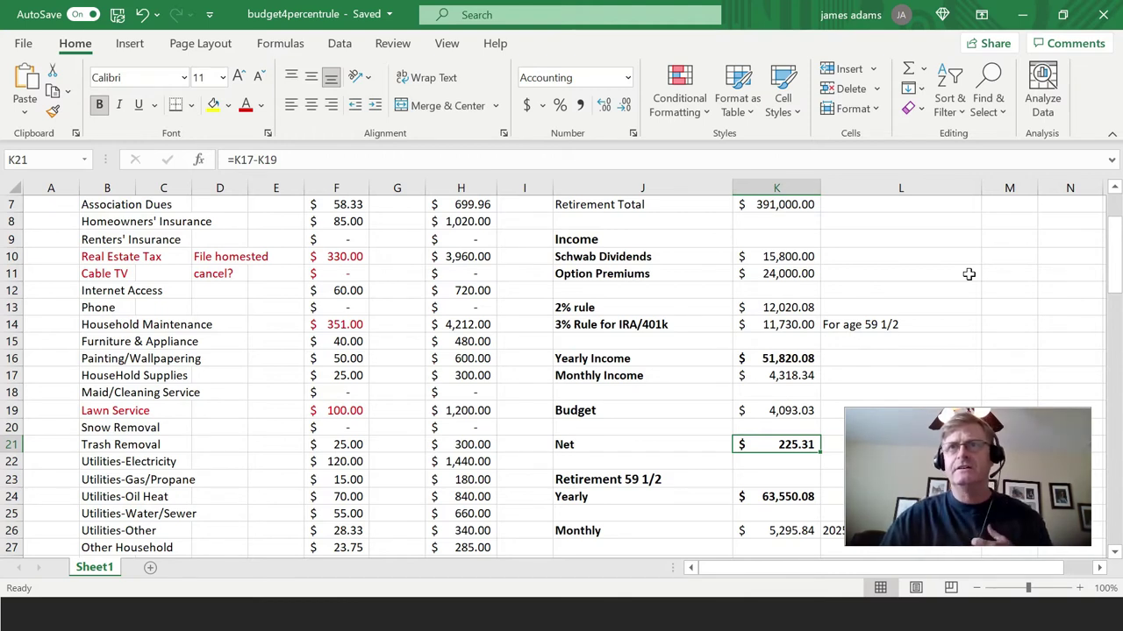
# Step: Inspect the Yearly income formula in the Retirement 59 1/2 section
pyautogui.scroll(-2, 957, 276)
pyautogui.scroll(-2, 958, 276)
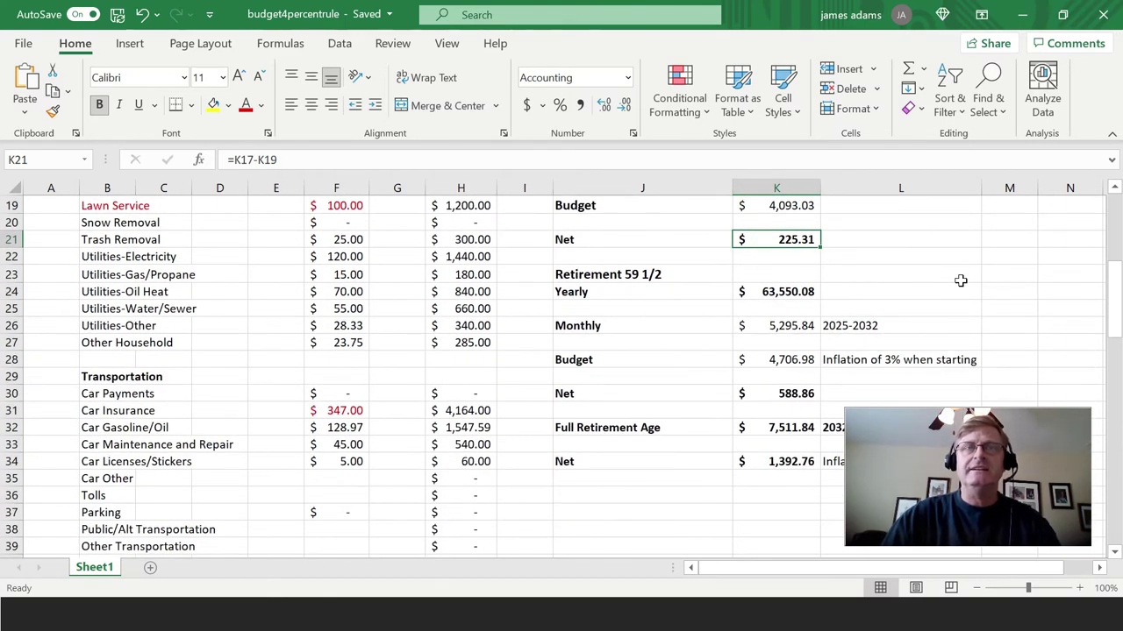
pyautogui.click(779, 293)
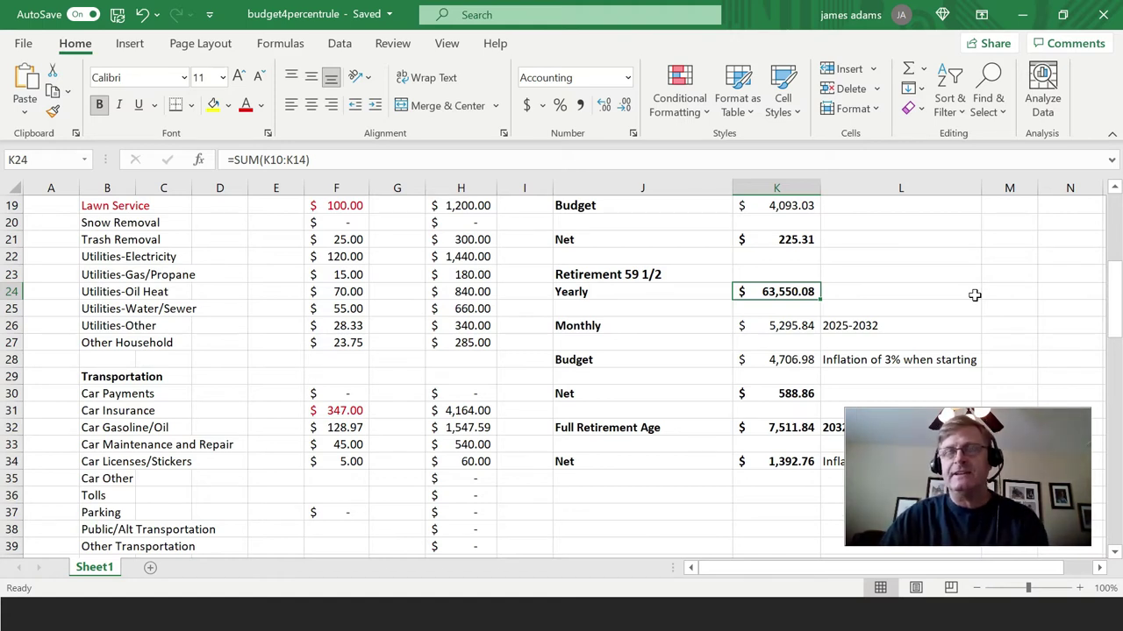
# Step: Trace the added retirement income from the Retirement Total to the 3% Rule for IRA/401k formula
pyautogui.scroll(6, 973, 272)
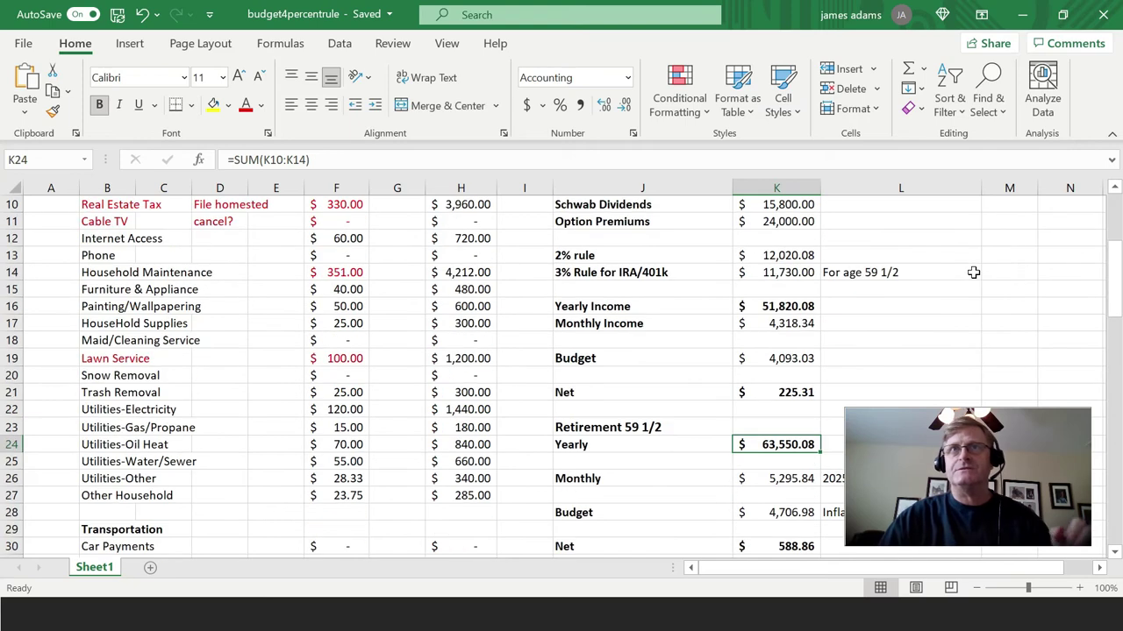
pyautogui.click(776, 305)
pyautogui.scroll(-1, 900, 308)
pyautogui.scroll(-2, 900, 308)
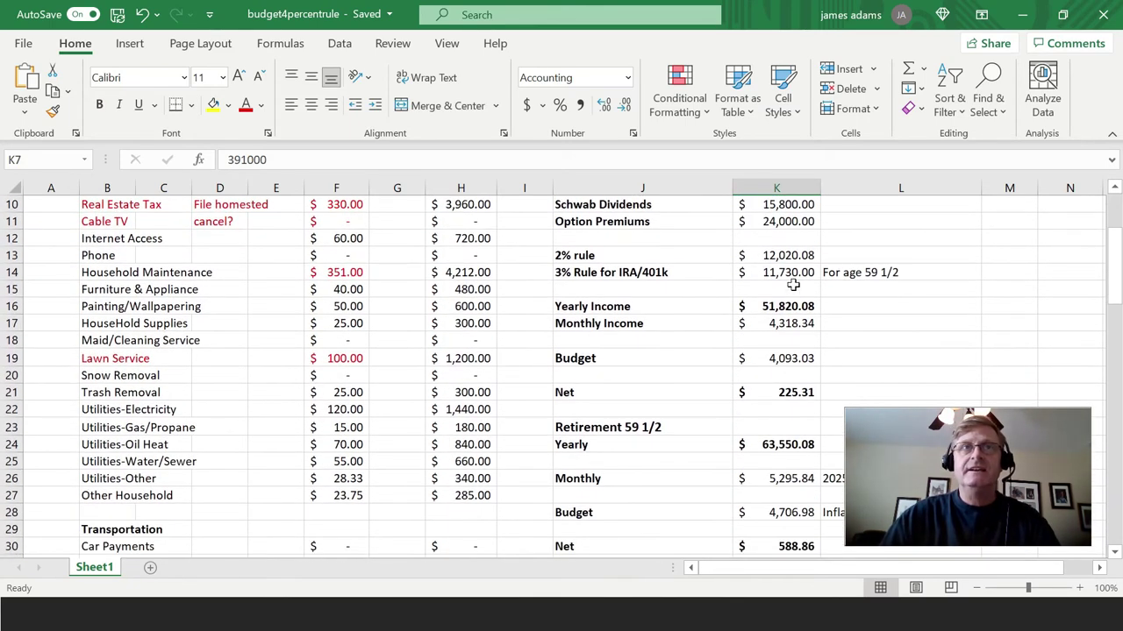
pyautogui.click(780, 274)
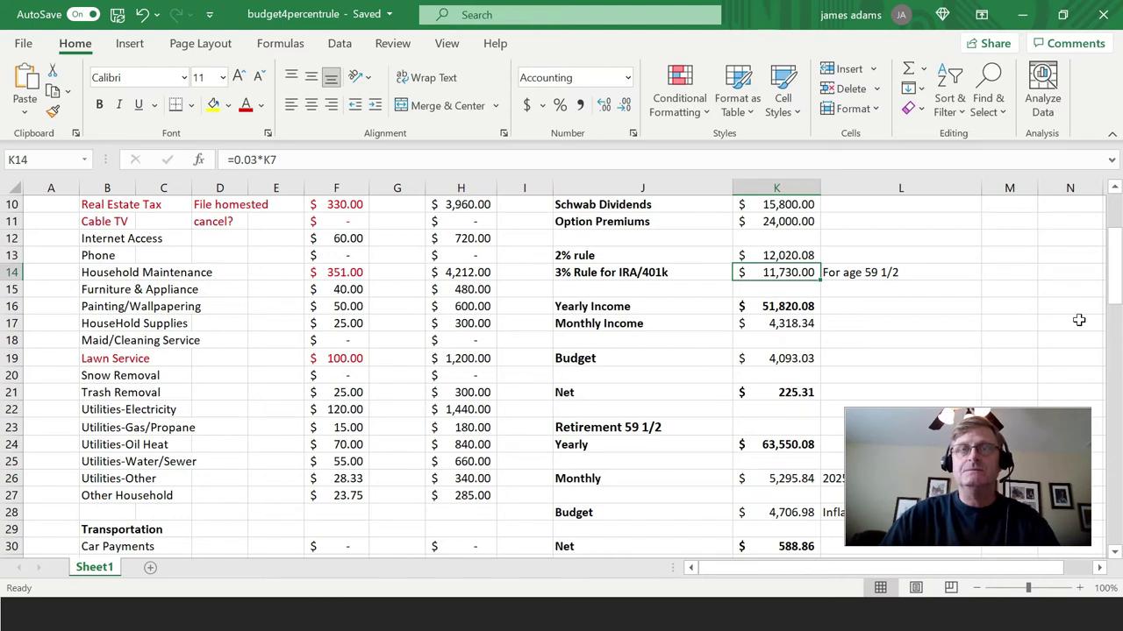
# Step: Inspect the Yearly and Monthly income amounts in the Retirement 59 1/2 section
pyautogui.scroll(-1, 1079, 320)
pyautogui.scroll(-1, 1079, 321)
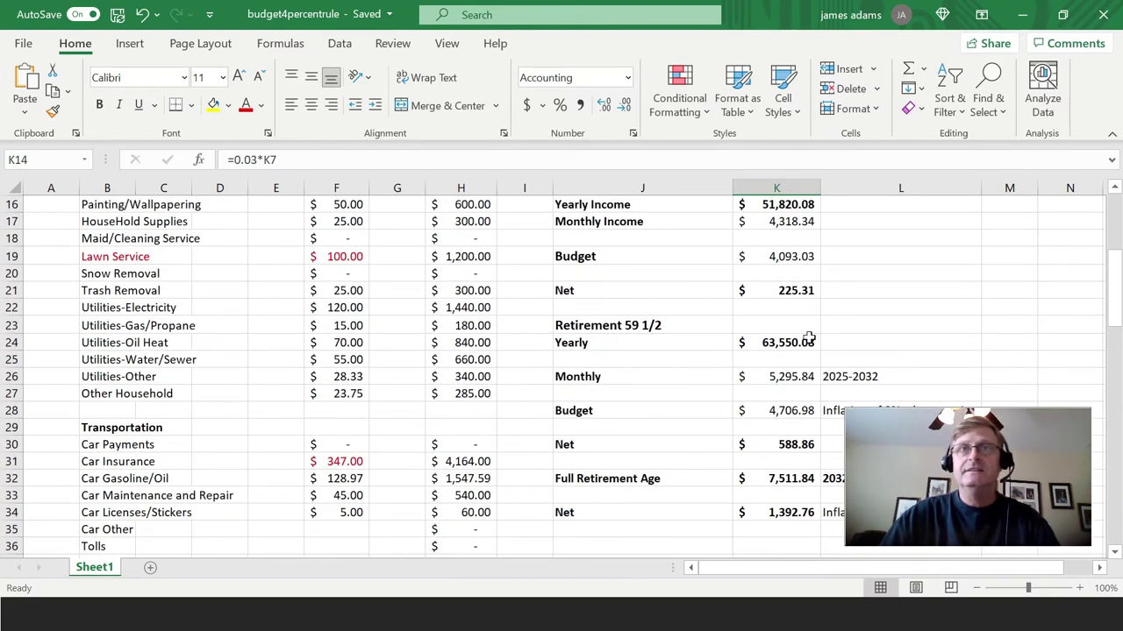
pyautogui.click(805, 343)
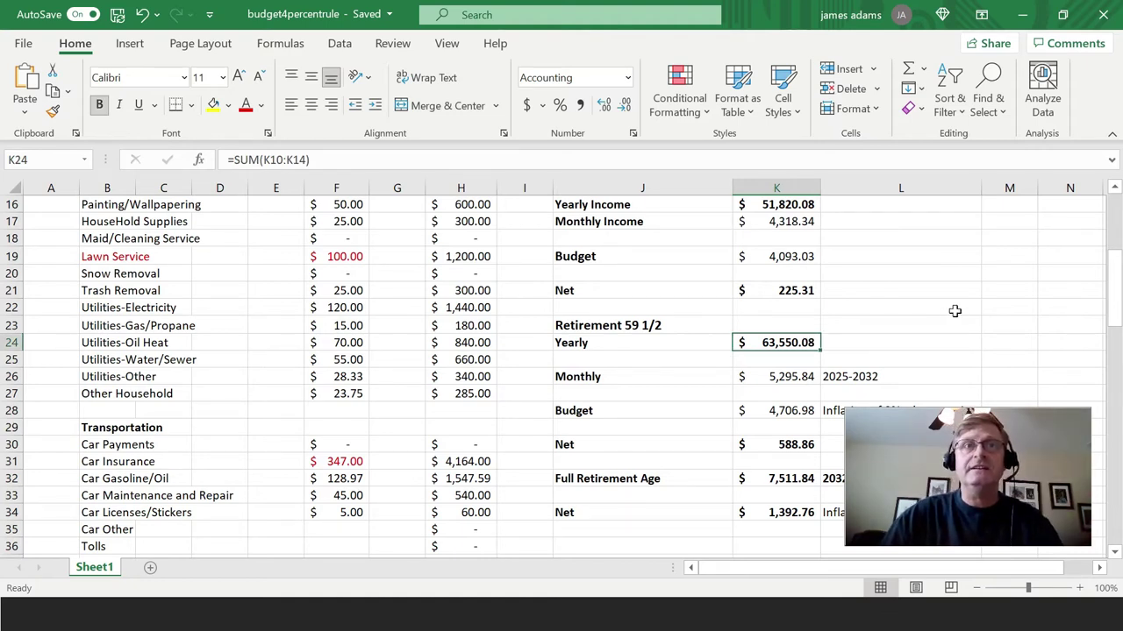
pyautogui.scroll(-1, 955, 310)
pyautogui.click(794, 325)
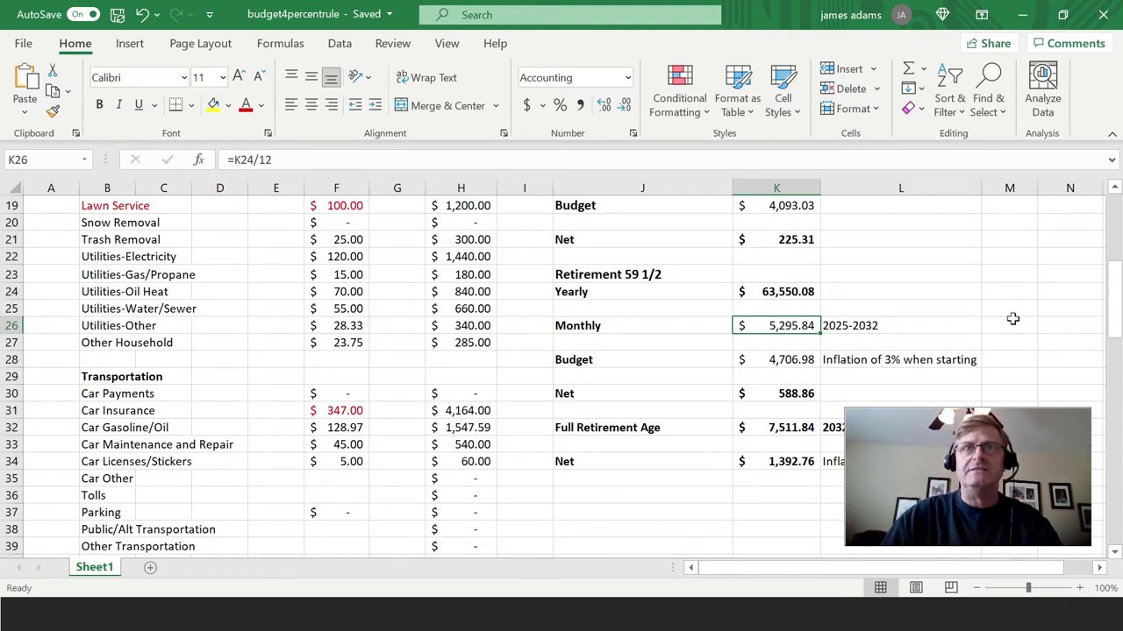
# Step: Inspect the inflation-adjusted Budget and the Net amount in the Retirement 59 1/2 section
pyautogui.scroll(-1, 1012, 319)
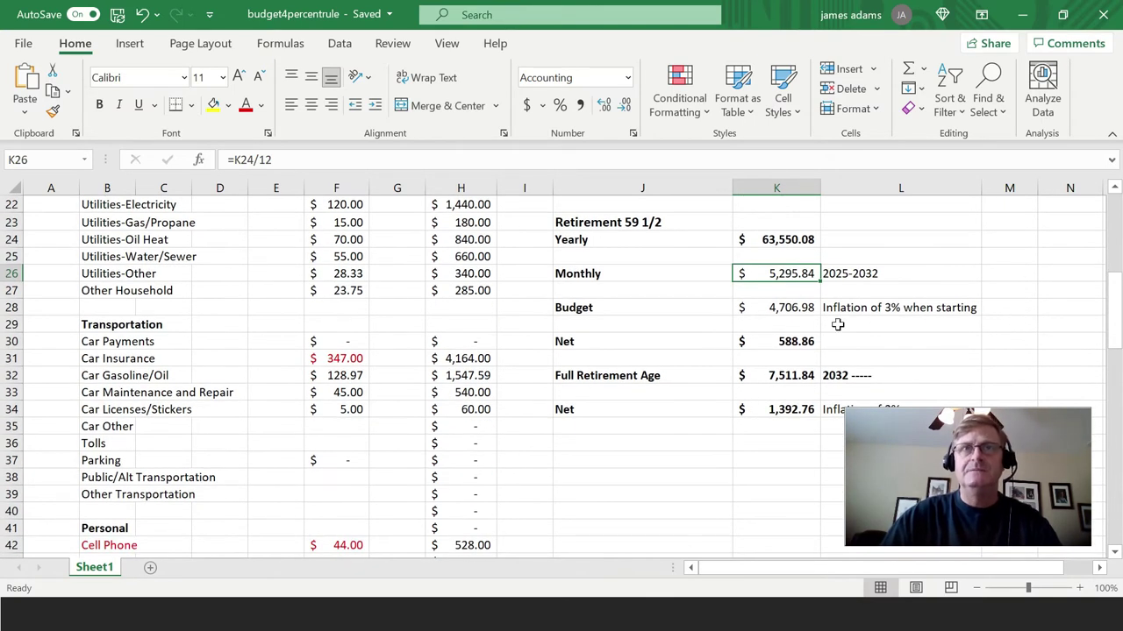
pyautogui.click(786, 321)
pyautogui.click(787, 308)
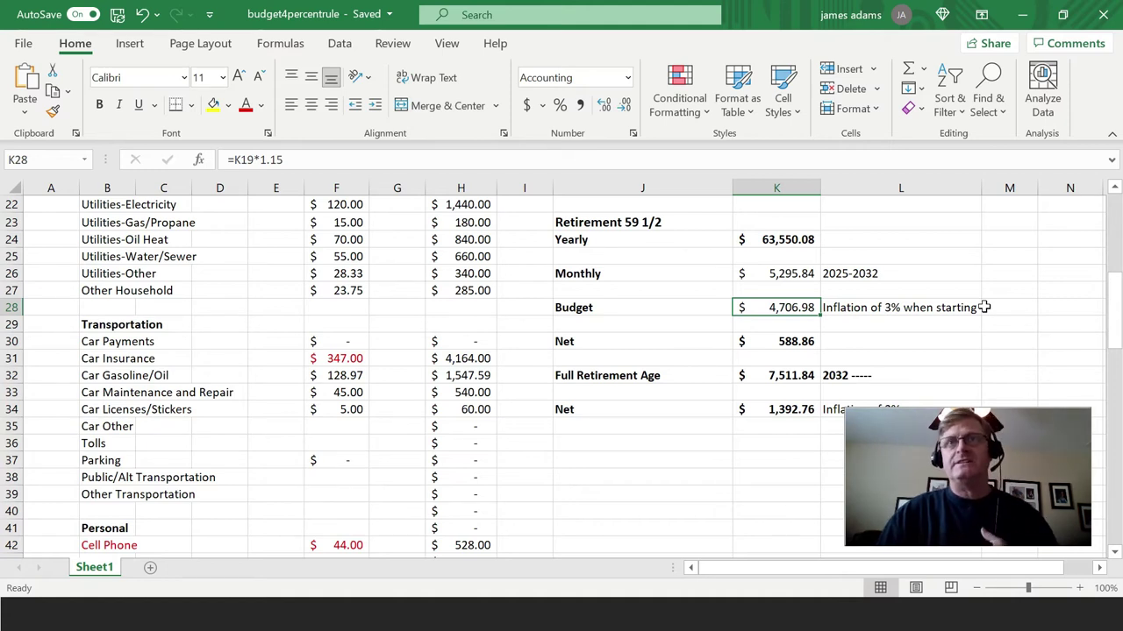
pyautogui.click(803, 341)
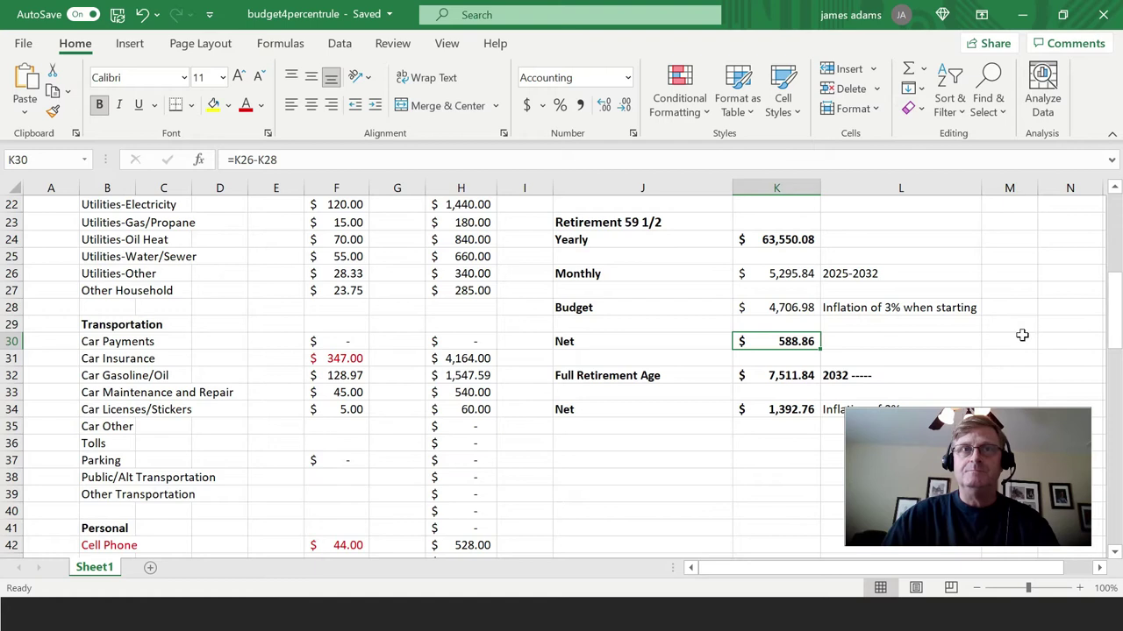
# Step: Inspect the Full Retirement Age income, its starting-year note and the Net amount below it
pyautogui.scroll(-1, 1014, 337)
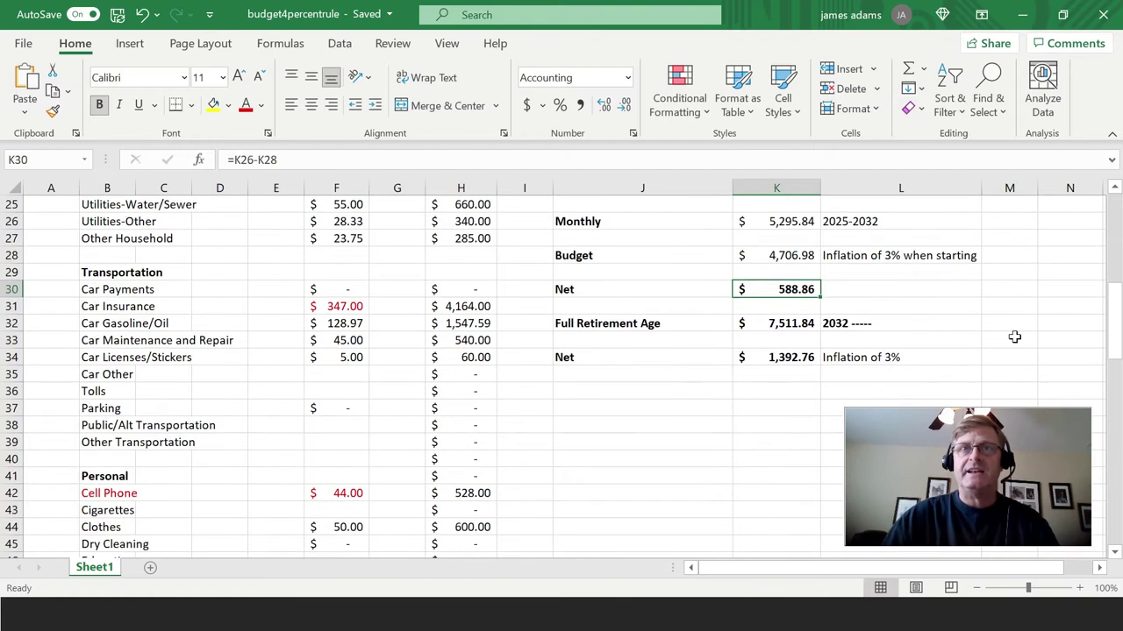
pyautogui.click(787, 323)
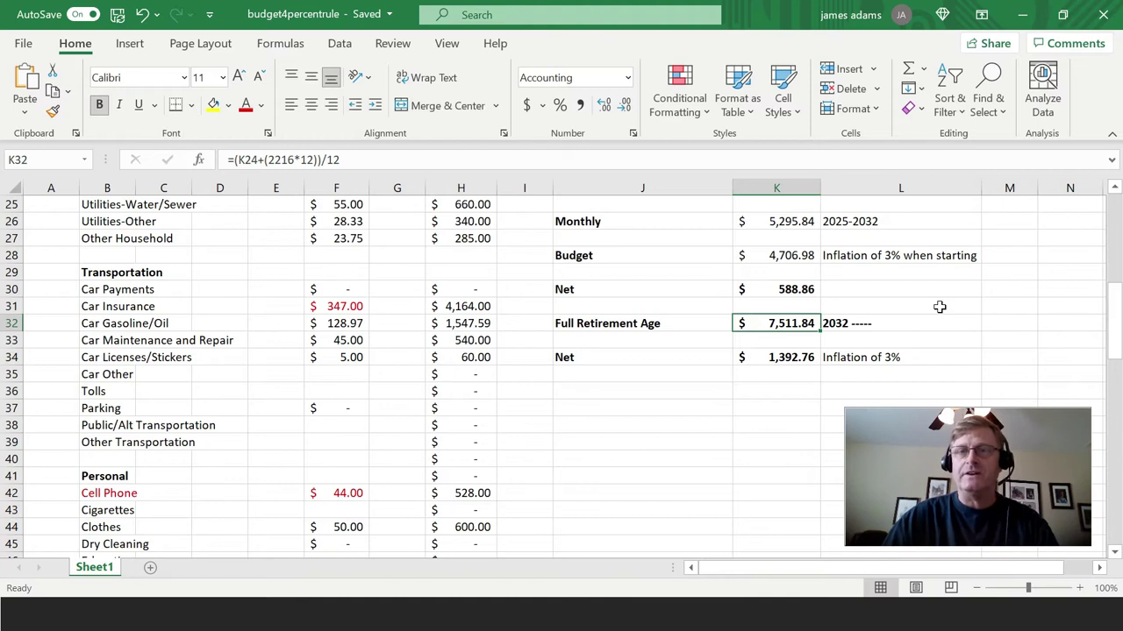
pyautogui.click(856, 321)
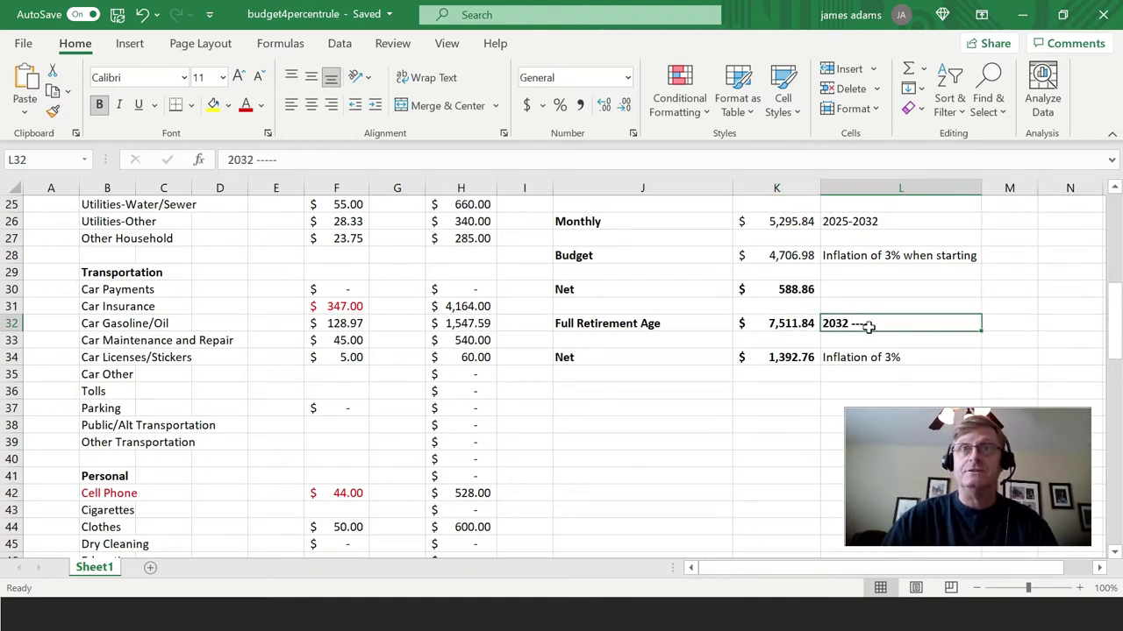
pyautogui.click(772, 324)
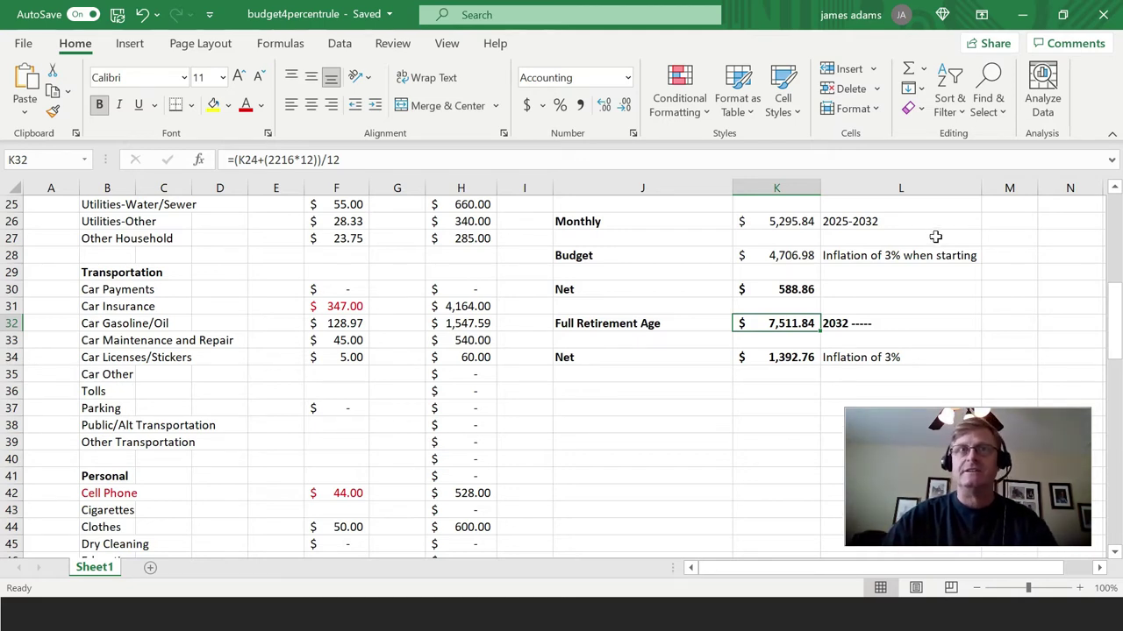
pyautogui.click(783, 357)
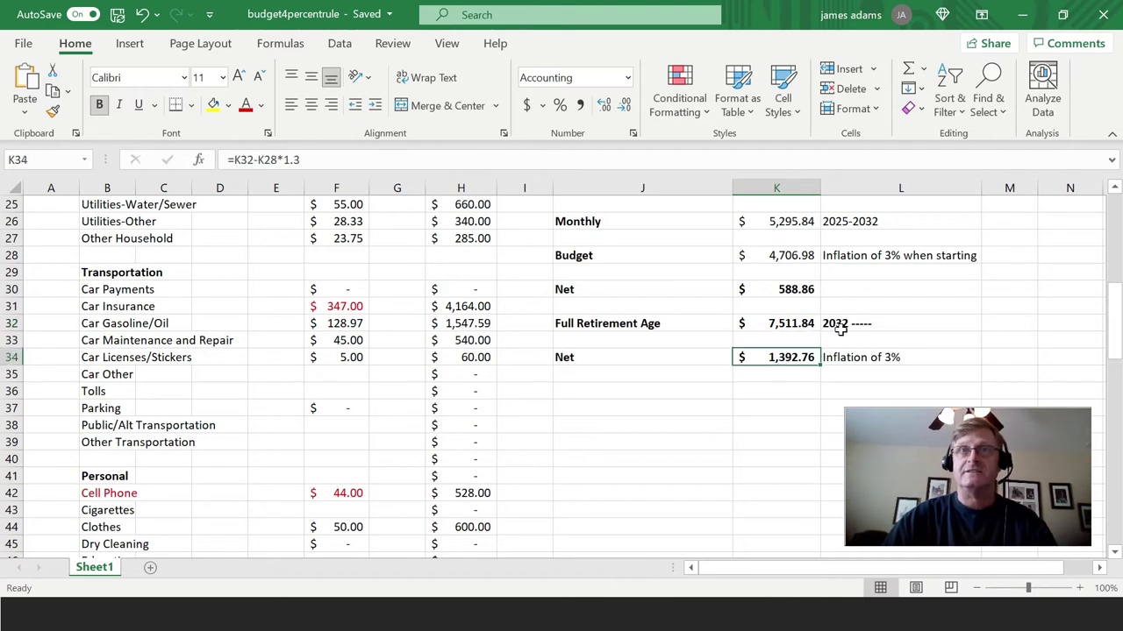
pyautogui.click(844, 326)
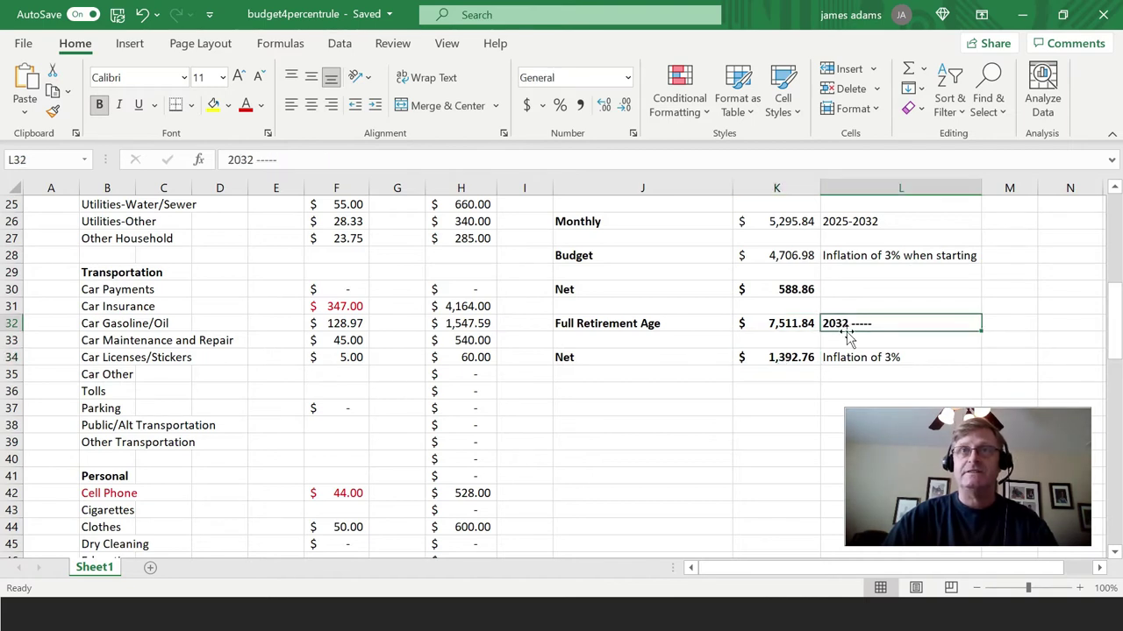
pyautogui.click(751, 358)
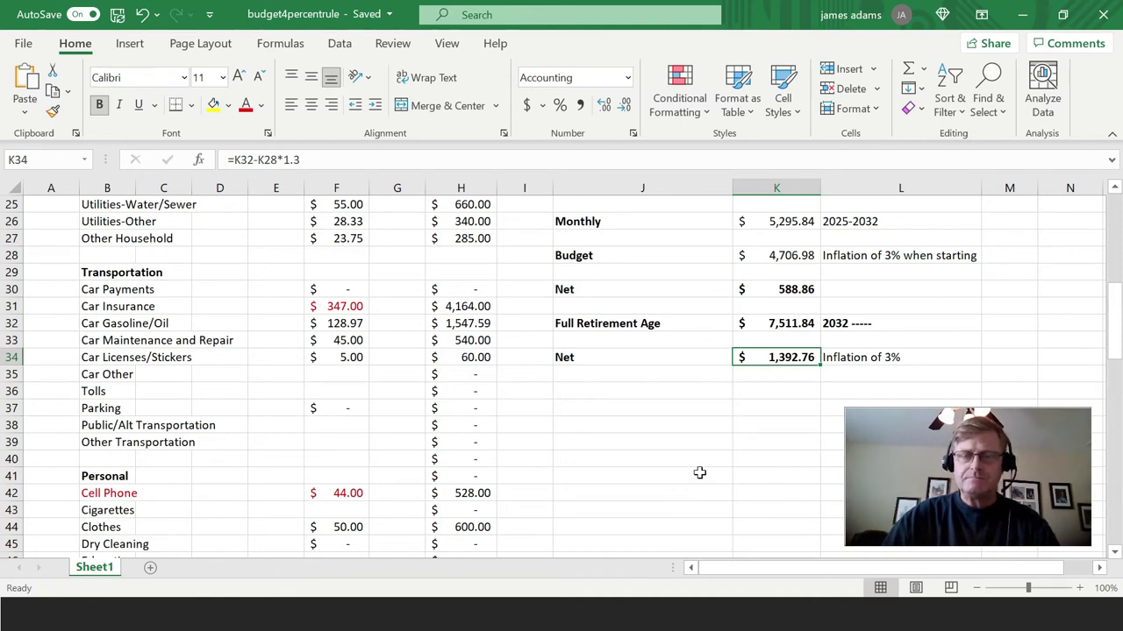
# Step: Inspect the formula behind the 2% rule income amount
pyautogui.scroll(5, 947, 325)
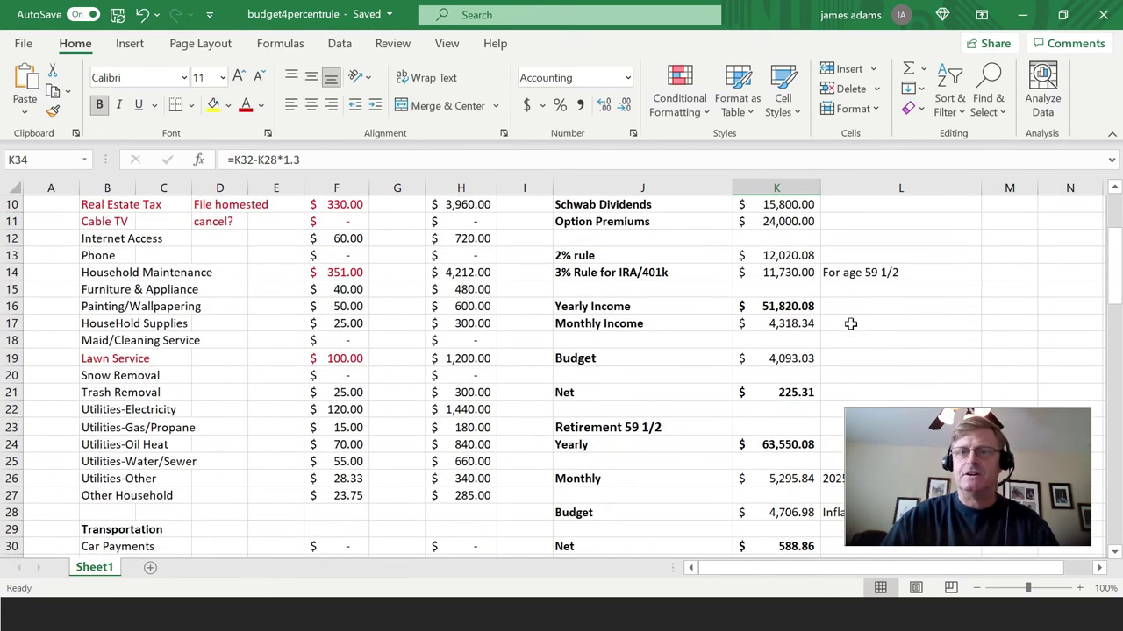
pyautogui.scroll(1, 855, 321)
pyautogui.click(809, 309)
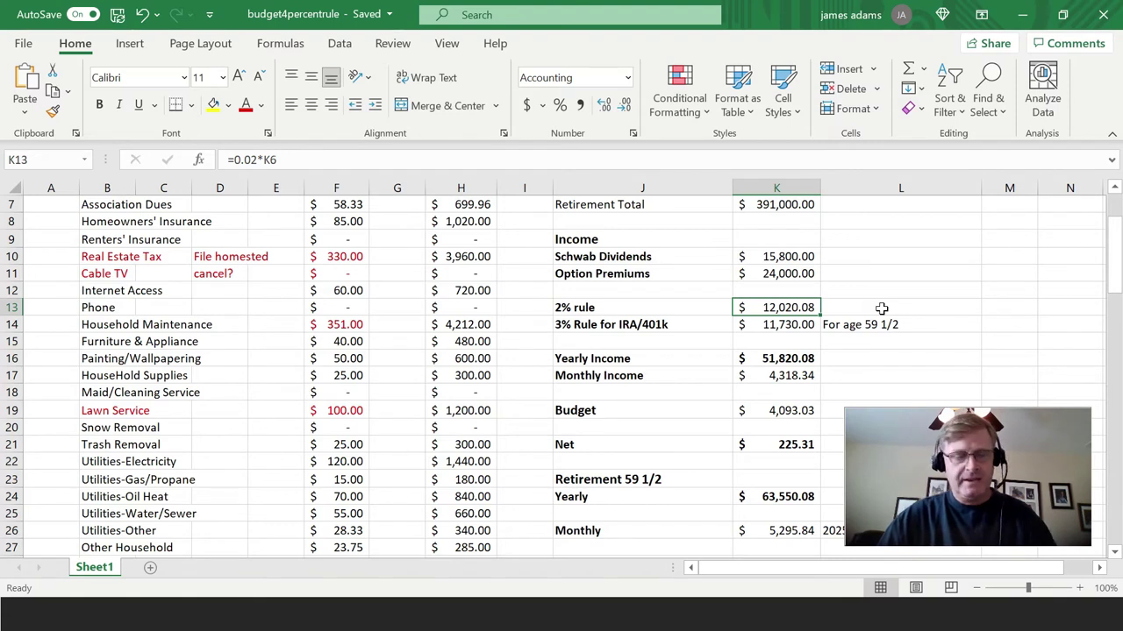
# Step: Switch to the FourPercentRule.com retirement calculator in Firefox
pyautogui.hotkey('alt', 'Tab')
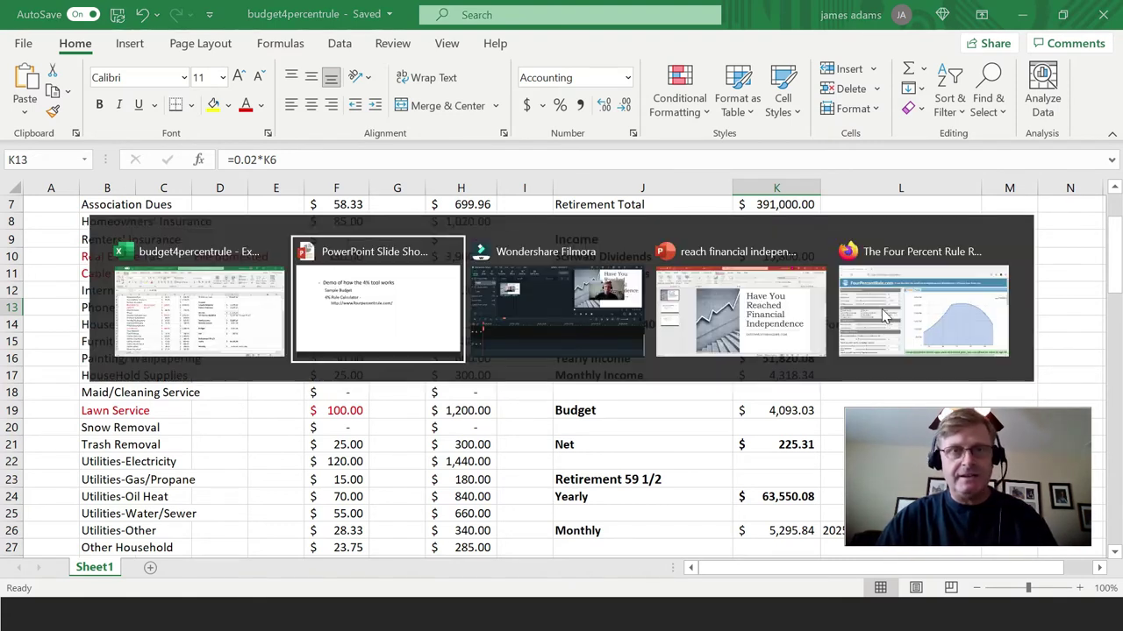
pyautogui.hotkey('alt', 'Tab')
pyautogui.hotkey('alt', 'Tab')
pyautogui.hotkey('alt', 'Tab')
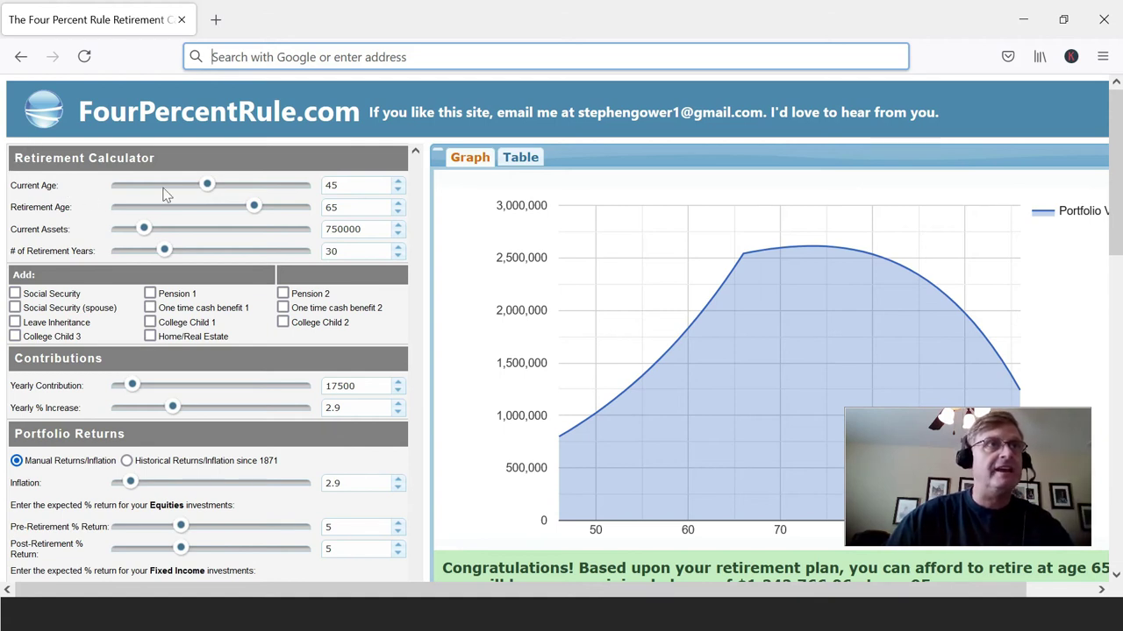
# Step: Set the Current Age in the retirement calculator to 55
pyautogui.click(397, 181)
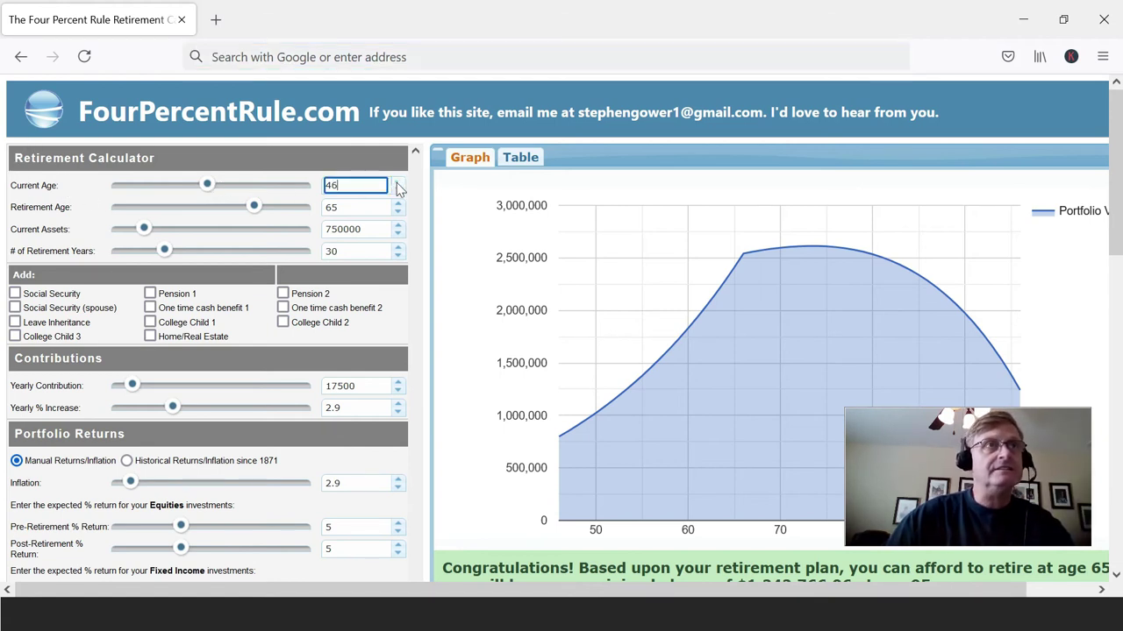
pyautogui.click(398, 181)
pyautogui.click(397, 180)
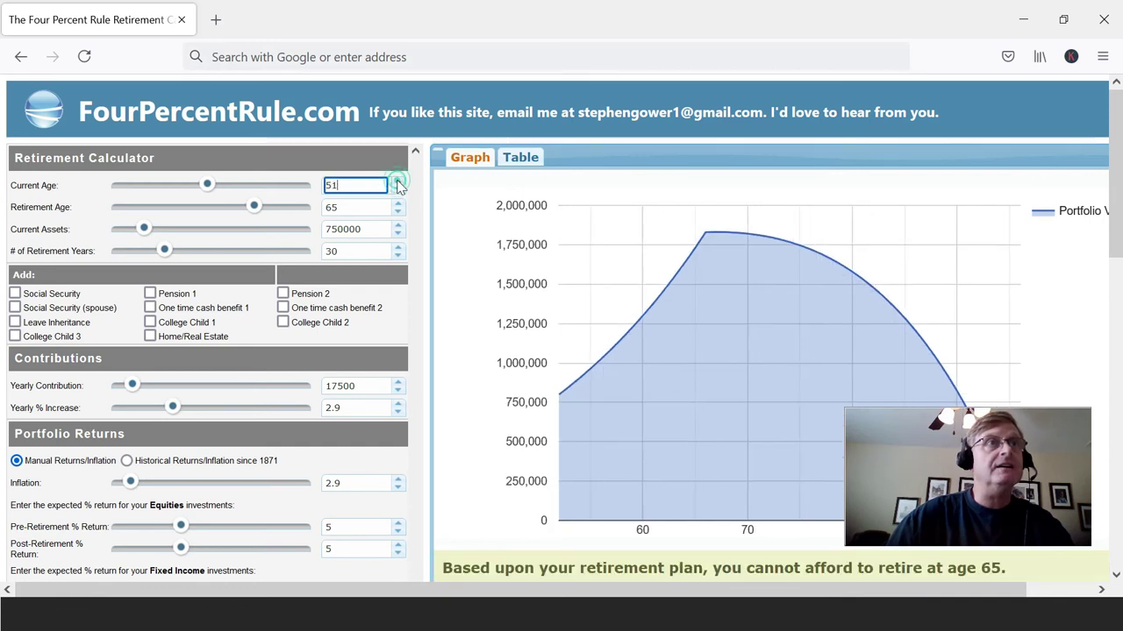
pyautogui.click(397, 181)
pyautogui.click(397, 181)
pyautogui.click(397, 181)
pyautogui.click(397, 180)
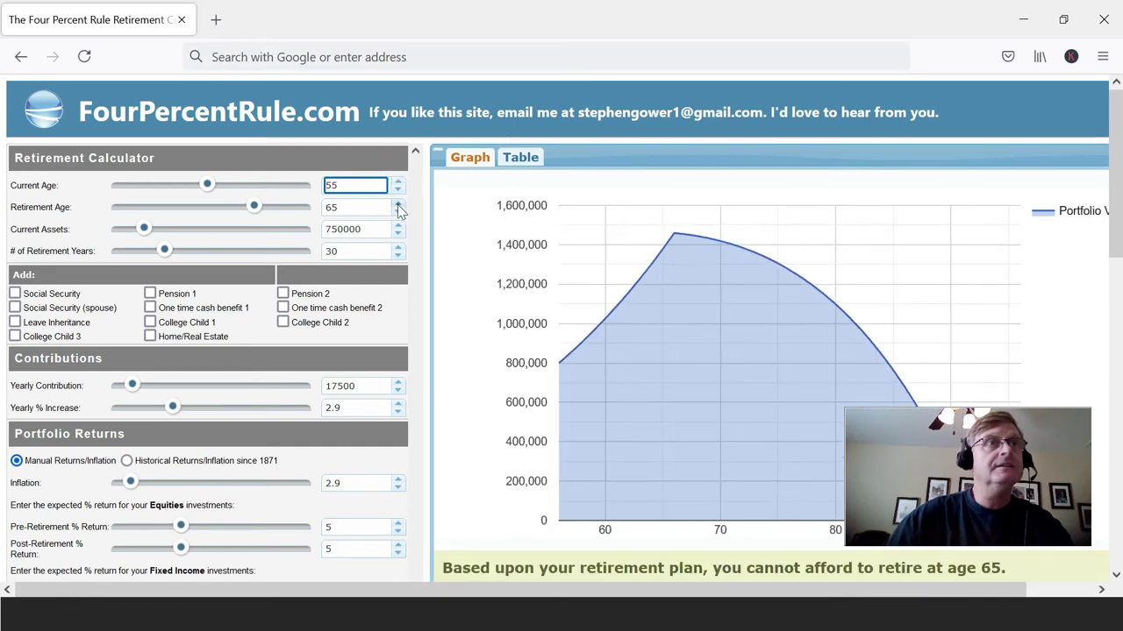
# Step: Lower the Retirement Age in the retirement calculator to 54
pyautogui.click(397, 211)
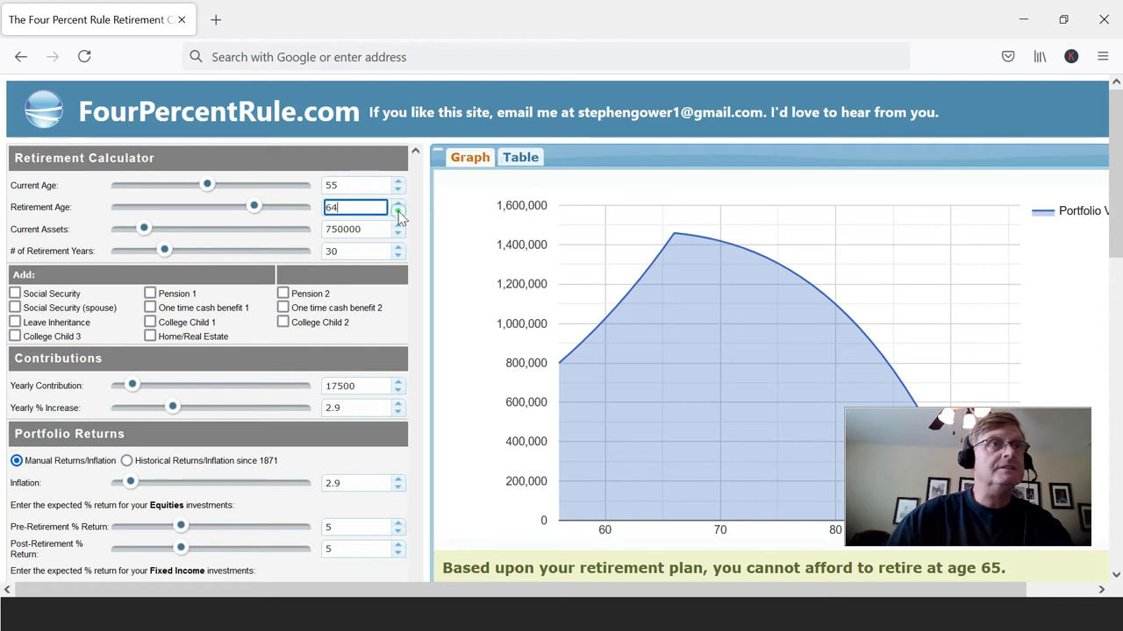
pyautogui.click(397, 211)
pyautogui.click(398, 211)
pyautogui.click(397, 212)
pyautogui.click(398, 212)
pyautogui.click(397, 212)
pyautogui.click(398, 211)
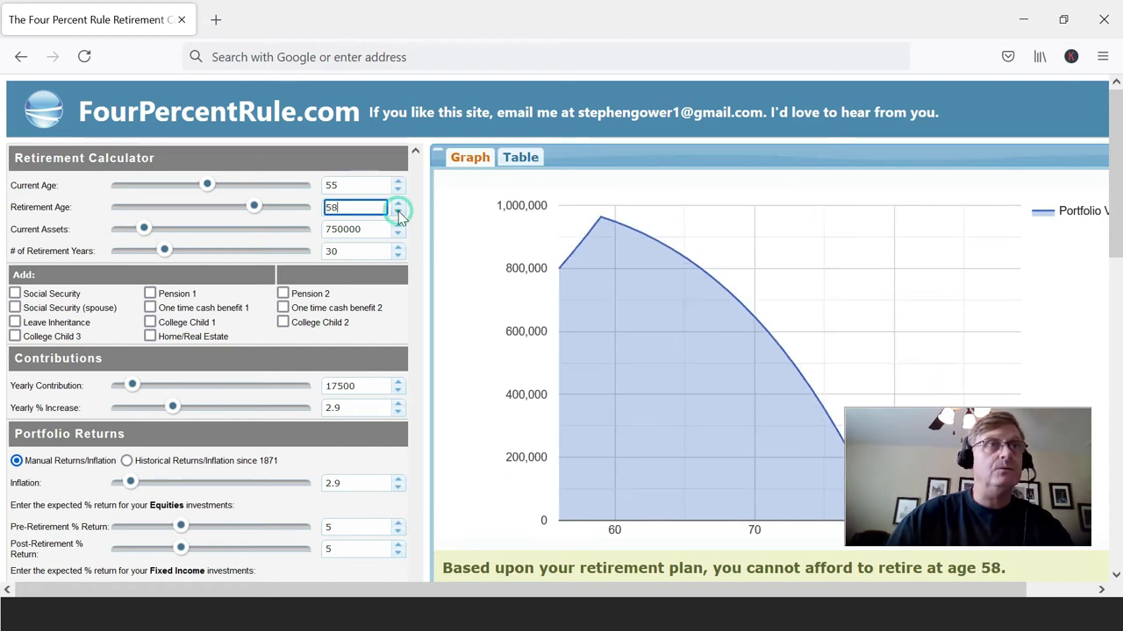
pyautogui.click(397, 212)
pyautogui.click(397, 212)
pyautogui.click(397, 211)
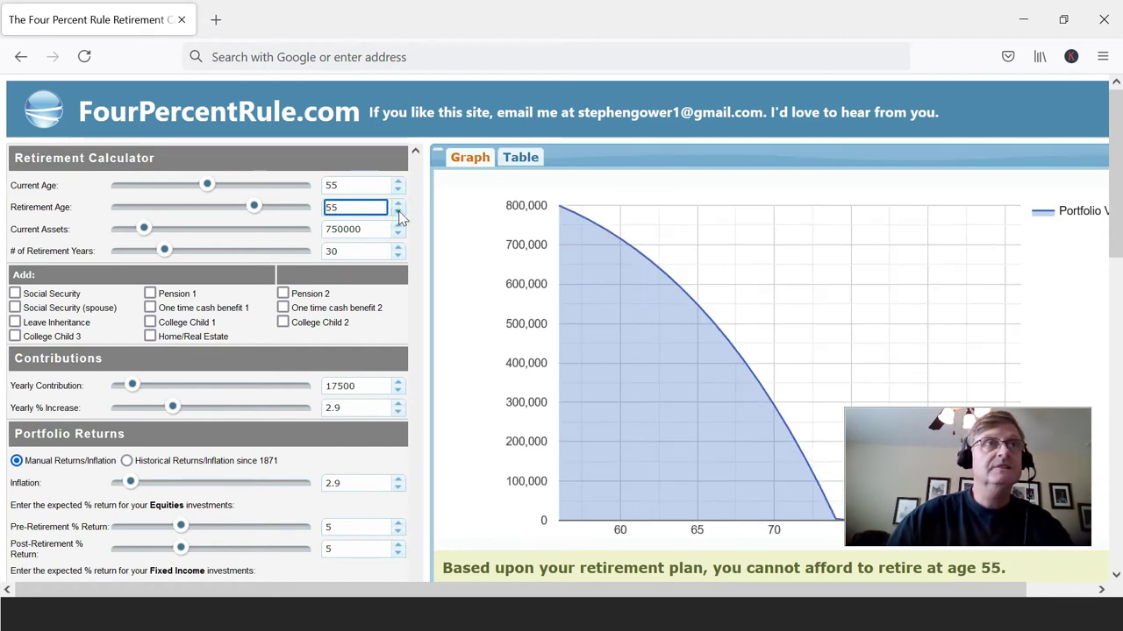
pyautogui.click(397, 211)
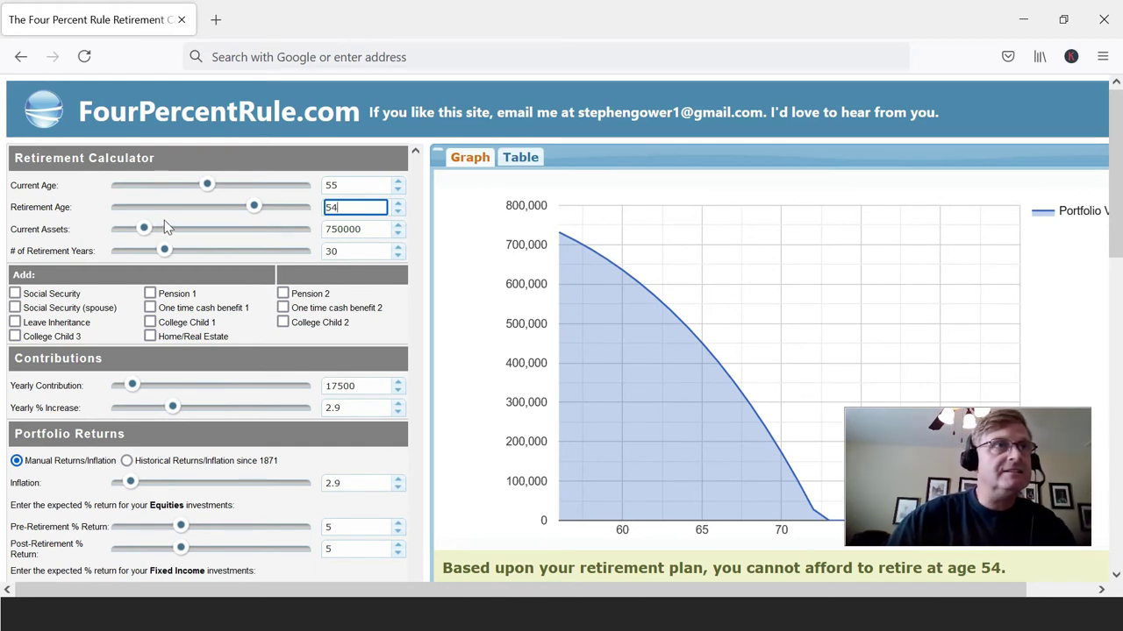
# Step: Reduce the Current Assets in the retirement calculator to 600000
pyautogui.click(396, 234)
pyautogui.click(397, 234)
pyautogui.click(396, 234)
pyautogui.click(396, 234)
pyautogui.click(396, 235)
pyautogui.click(396, 234)
pyautogui.click(396, 234)
pyautogui.click(396, 234)
pyautogui.click(396, 234)
pyautogui.click(397, 235)
pyautogui.click(397, 235)
pyautogui.click(396, 234)
pyautogui.click(396, 234)
pyautogui.click(396, 234)
pyautogui.click(396, 234)
pyautogui.click(397, 234)
pyautogui.click(397, 234)
pyautogui.click(397, 234)
pyautogui.click(397, 235)
pyautogui.click(397, 234)
pyautogui.click(398, 234)
pyautogui.click(397, 234)
pyautogui.click(397, 234)
pyautogui.moveTo(398, 234); pyautogui.dragTo(398, 234)
pyautogui.click(397, 235)
pyautogui.click(397, 234)
pyautogui.click(397, 234)
pyautogui.click(398, 234)
pyautogui.click(398, 234)
pyautogui.click(397, 235)
pyautogui.click(398, 234)
pyautogui.click(398, 234)
pyautogui.click(397, 234)
pyautogui.click(397, 234)
pyautogui.click(397, 234)
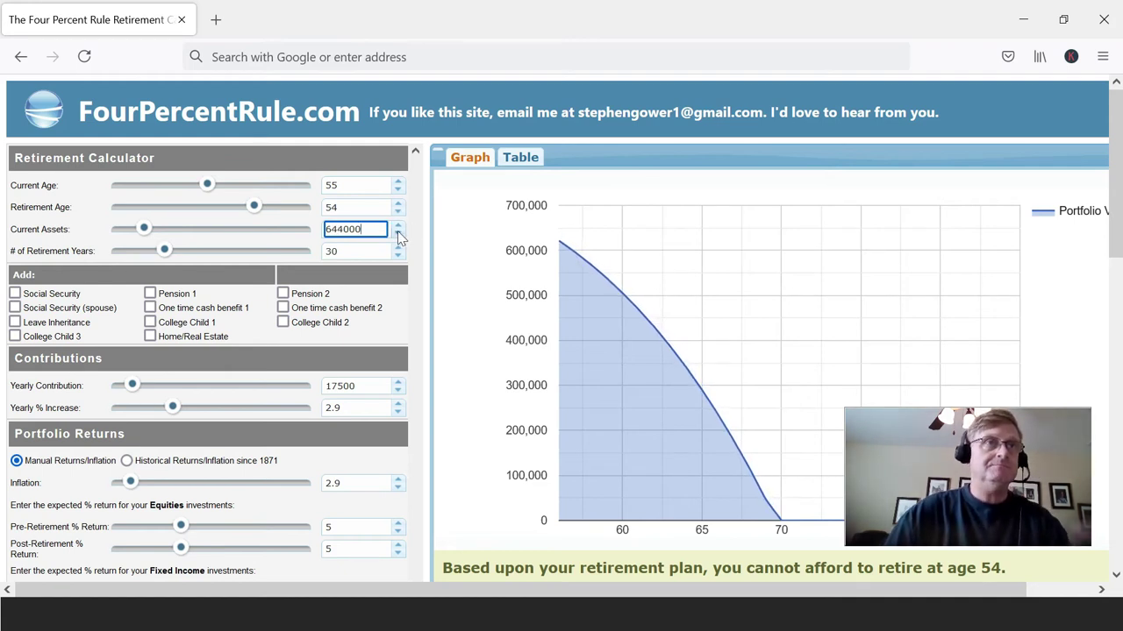
pyautogui.click(398, 234)
pyautogui.click(398, 234)
pyautogui.click(398, 234)
pyautogui.click(397, 234)
pyautogui.click(398, 234)
pyautogui.click(397, 234)
pyautogui.click(397, 234)
pyautogui.click(397, 234)
pyautogui.click(397, 234)
pyautogui.click(397, 234)
pyautogui.click(397, 234)
pyautogui.click(397, 234)
pyautogui.click(398, 235)
pyautogui.click(397, 234)
pyautogui.click(398, 235)
pyautogui.click(397, 234)
pyautogui.click(398, 234)
pyautogui.click(397, 234)
pyautogui.click(398, 234)
pyautogui.click(398, 234)
pyautogui.click(398, 234)
pyautogui.click(398, 234)
pyautogui.click(397, 234)
pyautogui.click(397, 234)
pyautogui.click(398, 234)
pyautogui.click(397, 234)
pyautogui.click(397, 234)
pyautogui.click(397, 234)
pyautogui.click(397, 234)
pyautogui.click(397, 234)
pyautogui.click(397, 234)
pyautogui.click(398, 234)
pyautogui.click(397, 234)
pyautogui.click(397, 234)
pyautogui.click(398, 234)
pyautogui.click(397, 234)
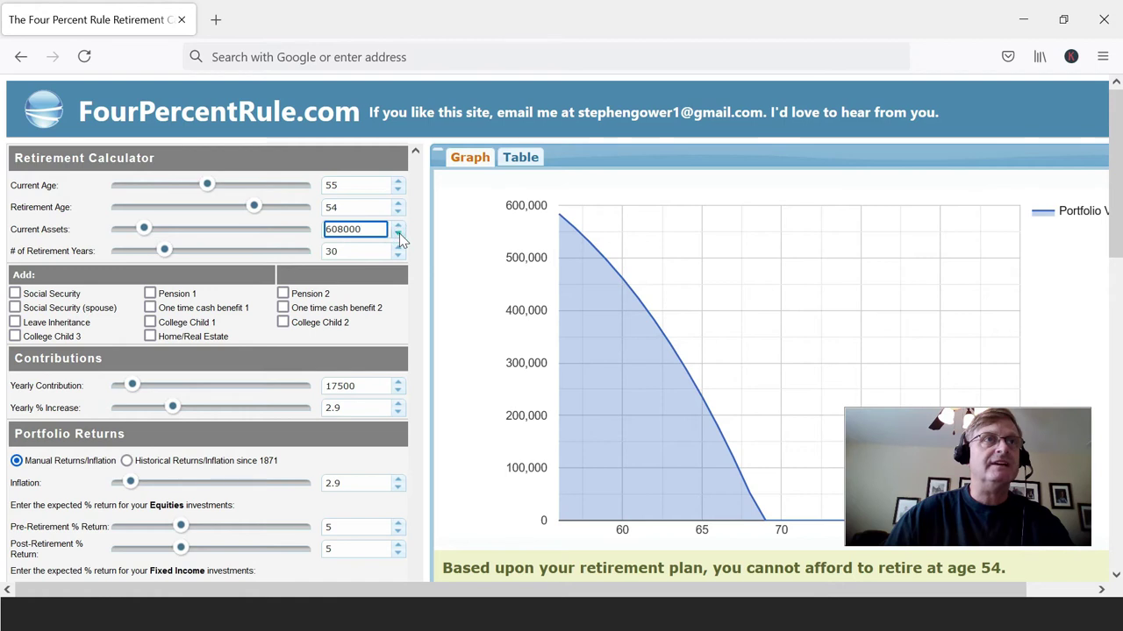
pyautogui.click(397, 234)
pyautogui.click(397, 234)
pyautogui.click(397, 235)
pyautogui.click(398, 234)
pyautogui.click(398, 234)
pyautogui.click(398, 234)
pyautogui.click(398, 234)
pyautogui.click(398, 234)
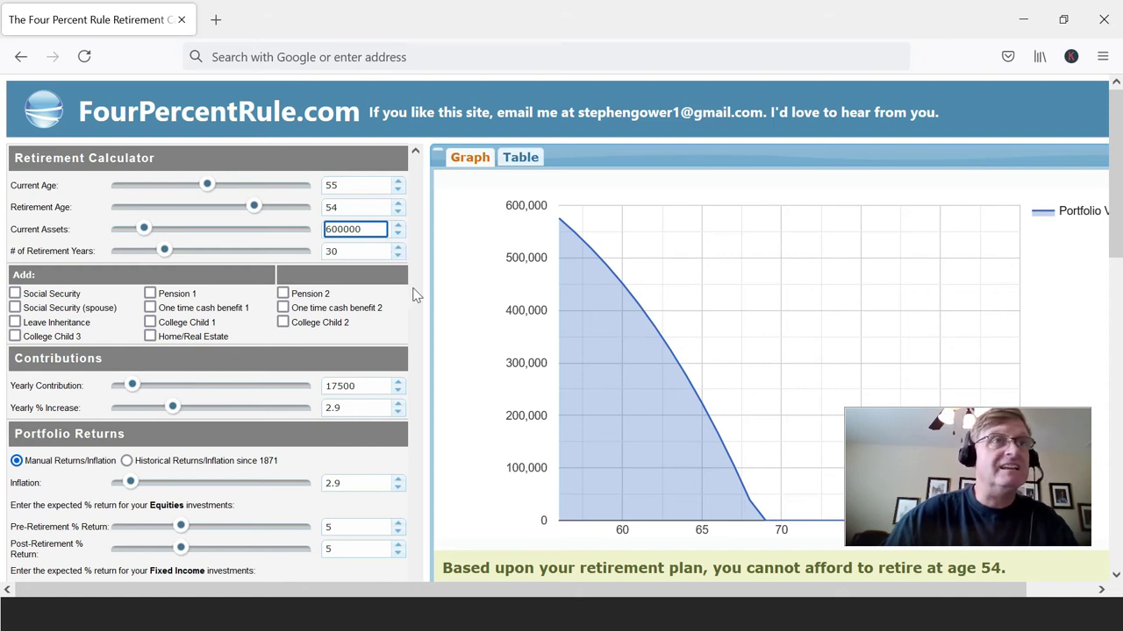
# Step: Set both the Yearly Contribution and the Yearly % Increase under Contributions to 0
pyautogui.scroll(-2, 417, 295)
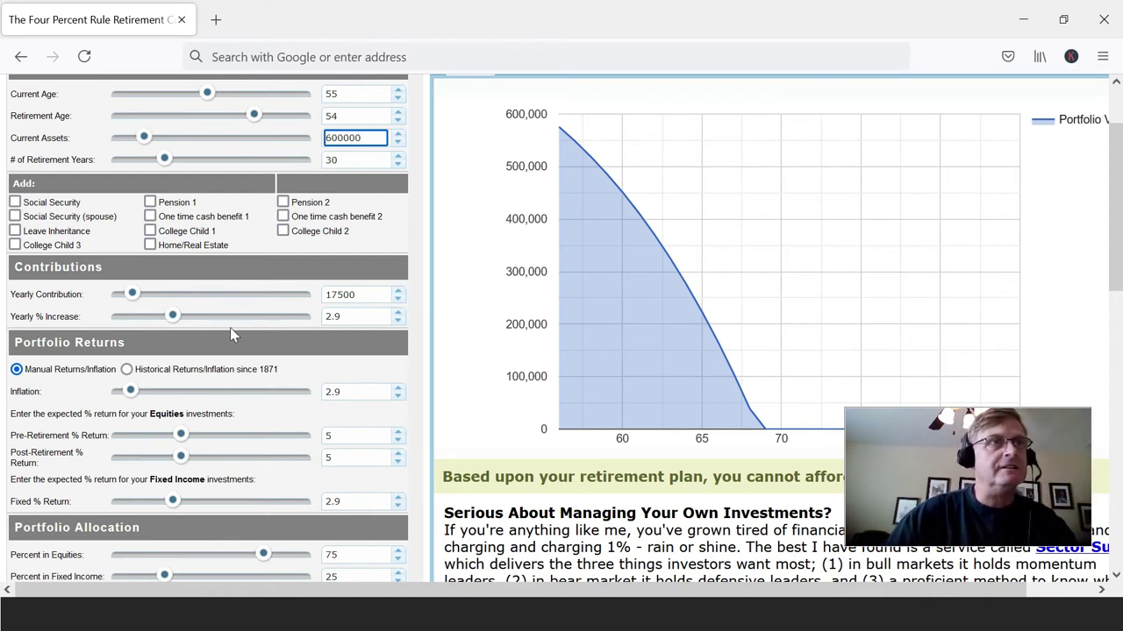
pyautogui.moveTo(132, 294); pyautogui.dragTo(117, 294)
pyautogui.moveTo(172, 317); pyautogui.dragTo(111, 302)
# Step: Set the equities Pre-Retirement % Return to 0 and the Post-Retirement % Return to 8
pyautogui.scroll(-2, 217, 397)
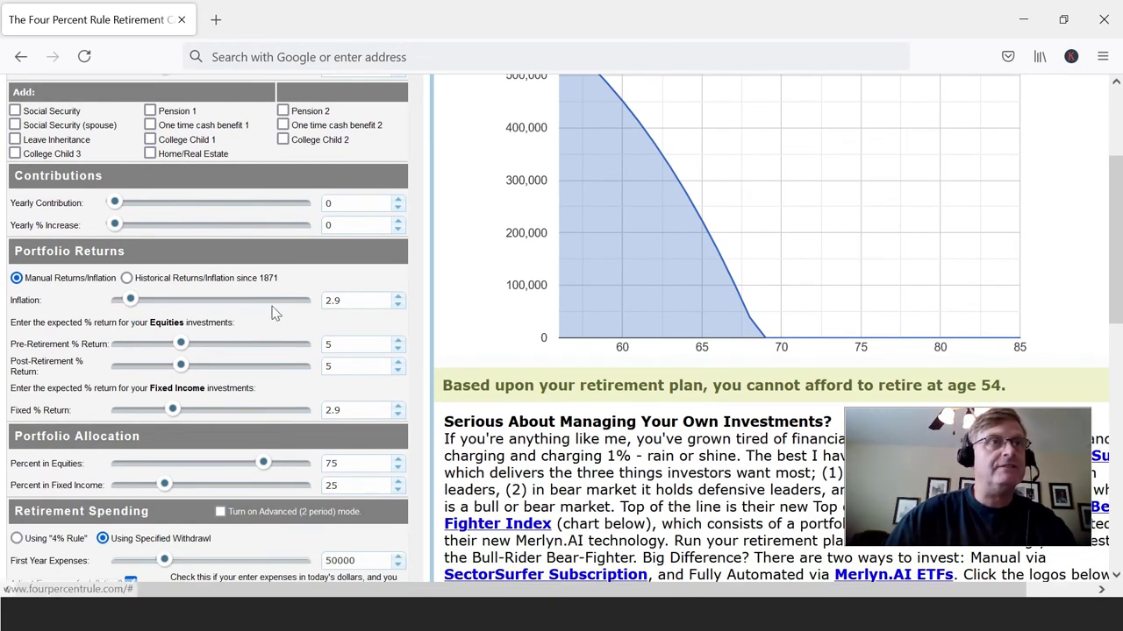
pyautogui.scroll(-2, 287, 321)
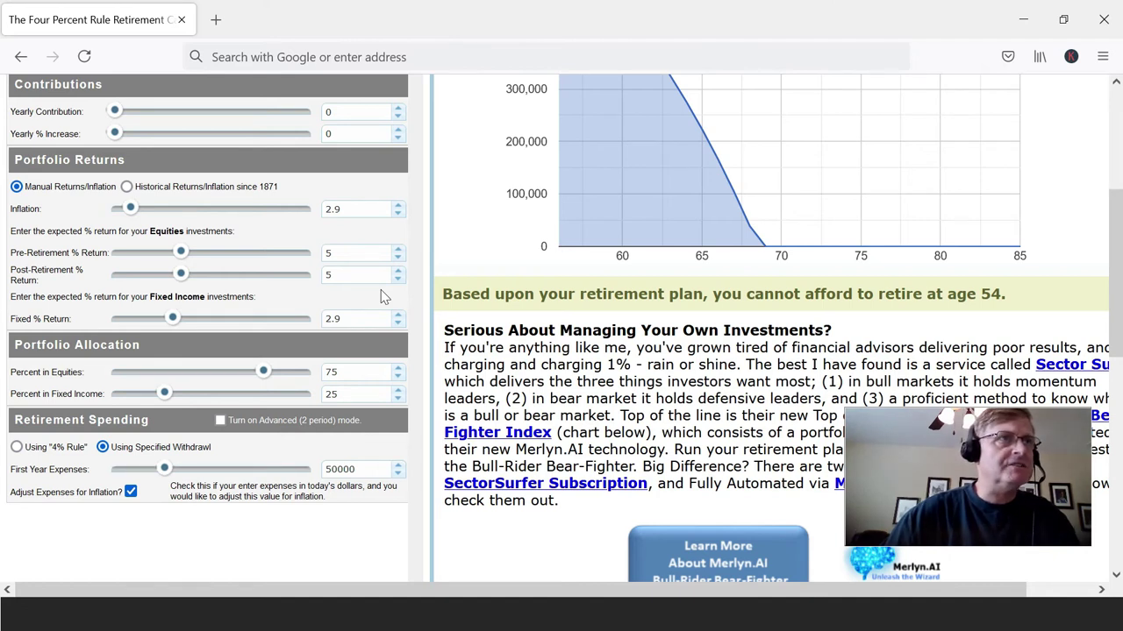
pyautogui.click(399, 256)
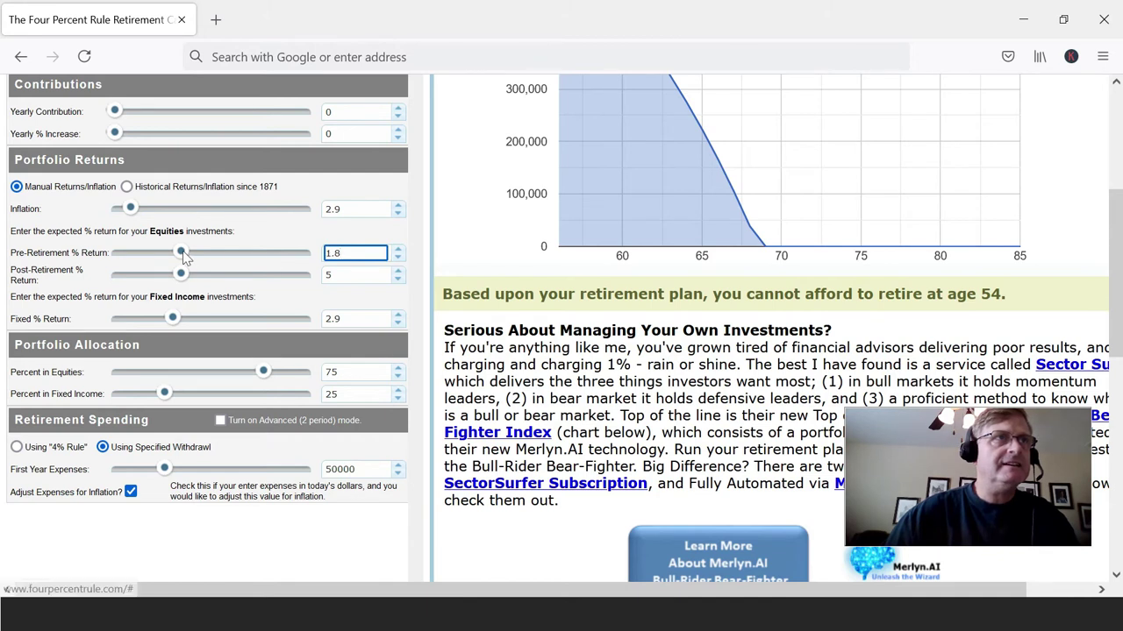
pyautogui.moveTo(181, 253); pyautogui.dragTo(109, 254)
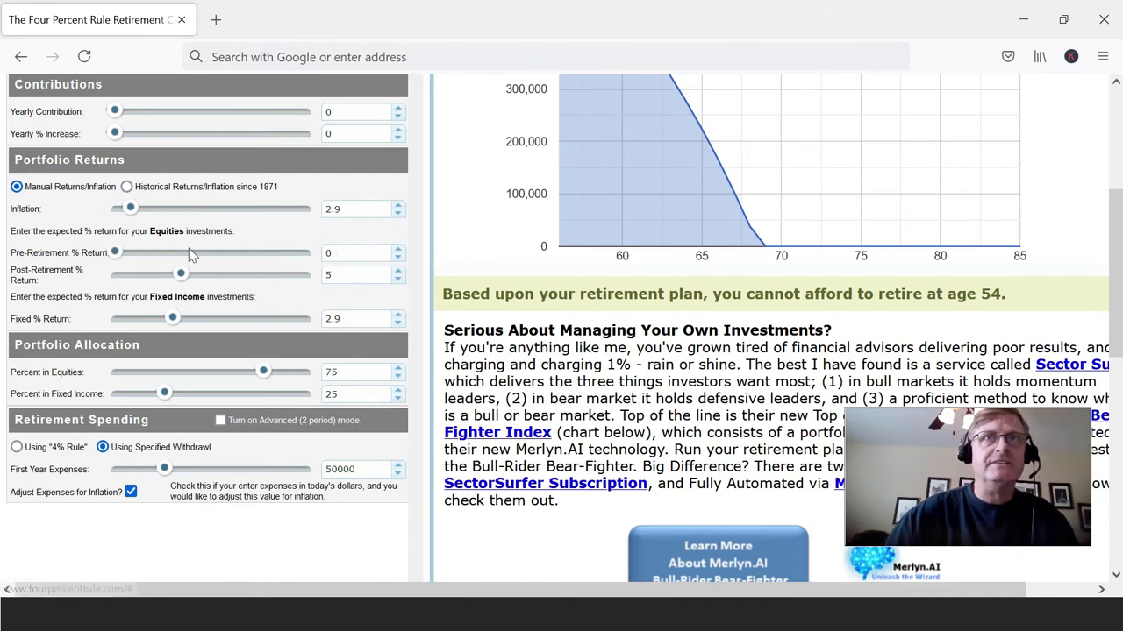
pyautogui.moveTo(180, 277); pyautogui.dragTo(215, 281)
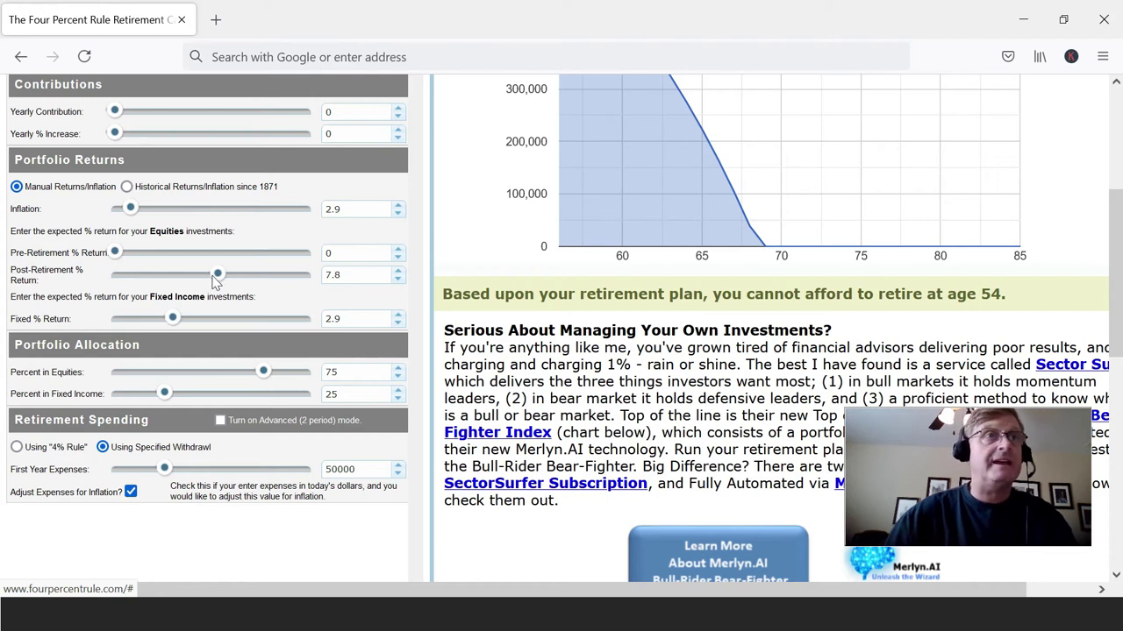
pyautogui.moveTo(216, 279); pyautogui.dragTo(219, 279)
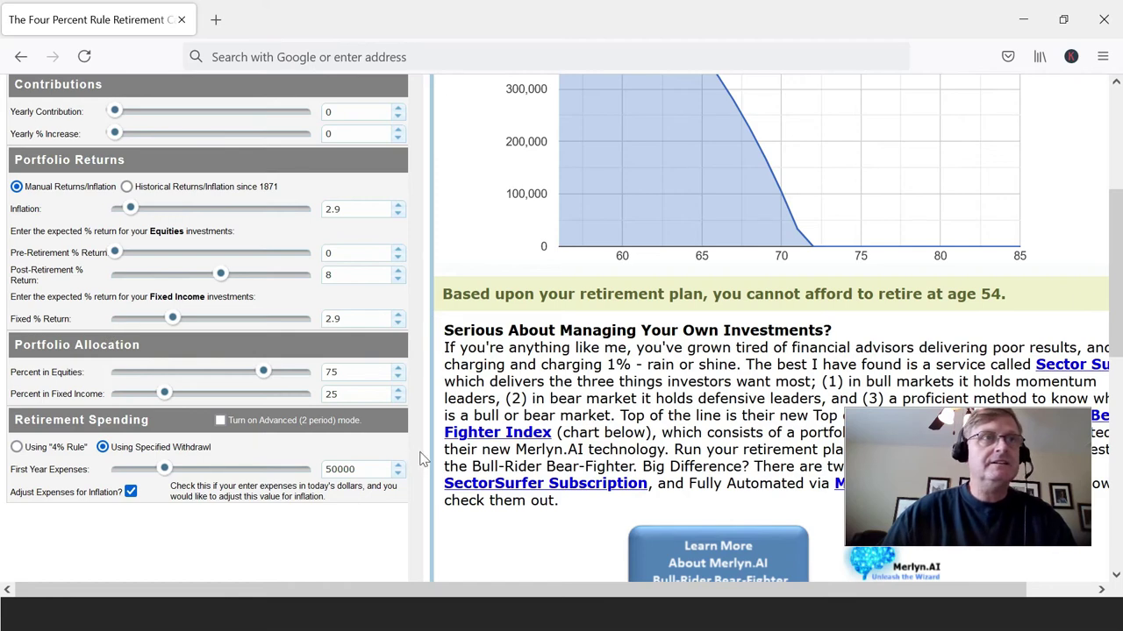
# Step: Raise the Percent in Equities in the Portfolio Allocation to 80
pyautogui.scroll(-2, 377, 389)
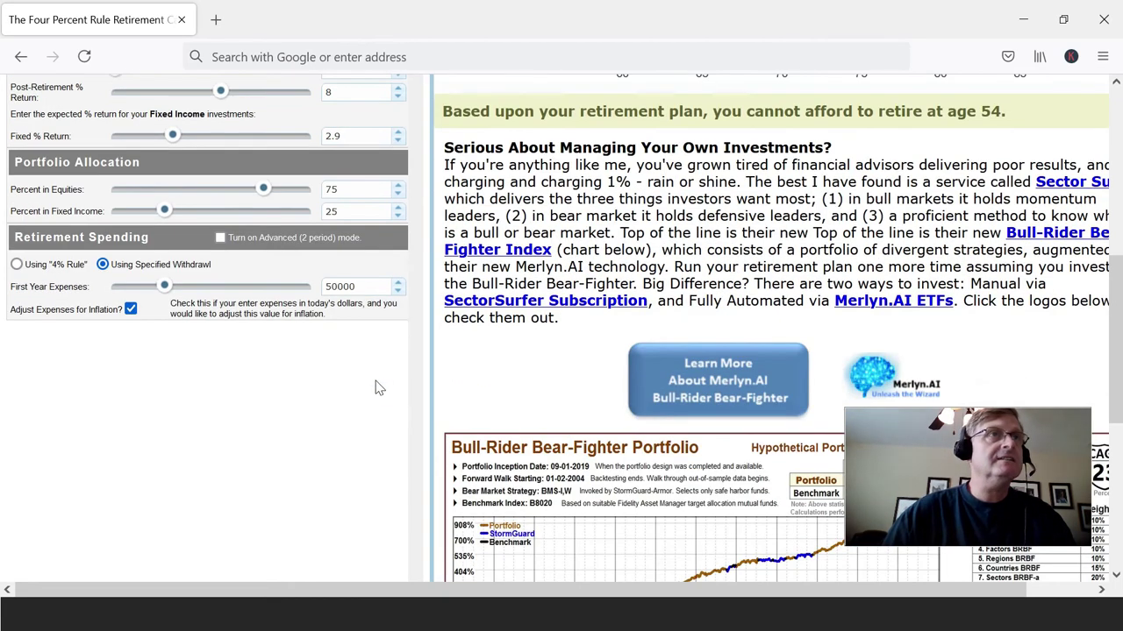
pyautogui.scroll(1, 377, 389)
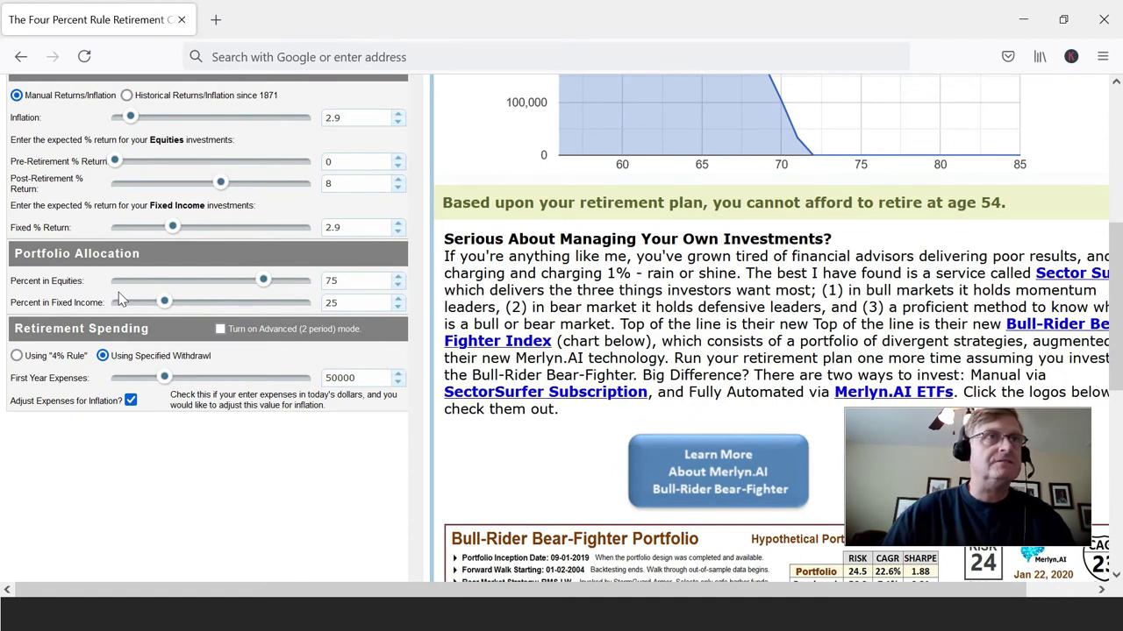
pyautogui.click(397, 276)
pyautogui.click(398, 276)
pyautogui.click(397, 276)
pyautogui.click(397, 277)
pyautogui.click(397, 276)
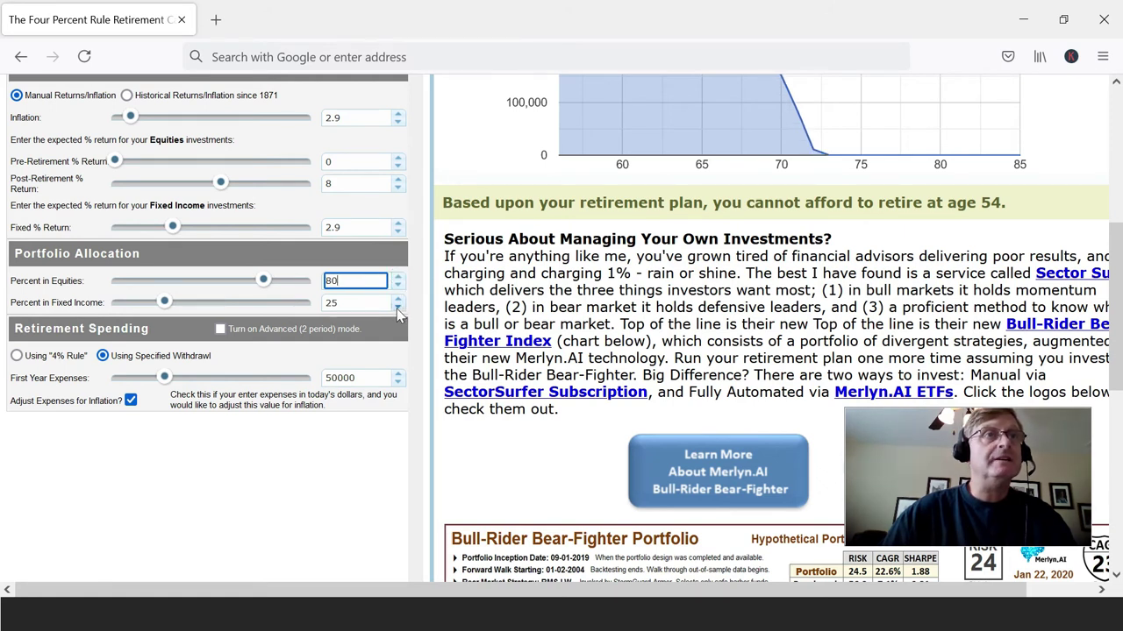
# Step: Lower the Percent in Fixed Income in the Portfolio Allocation to 20
pyautogui.click(397, 307)
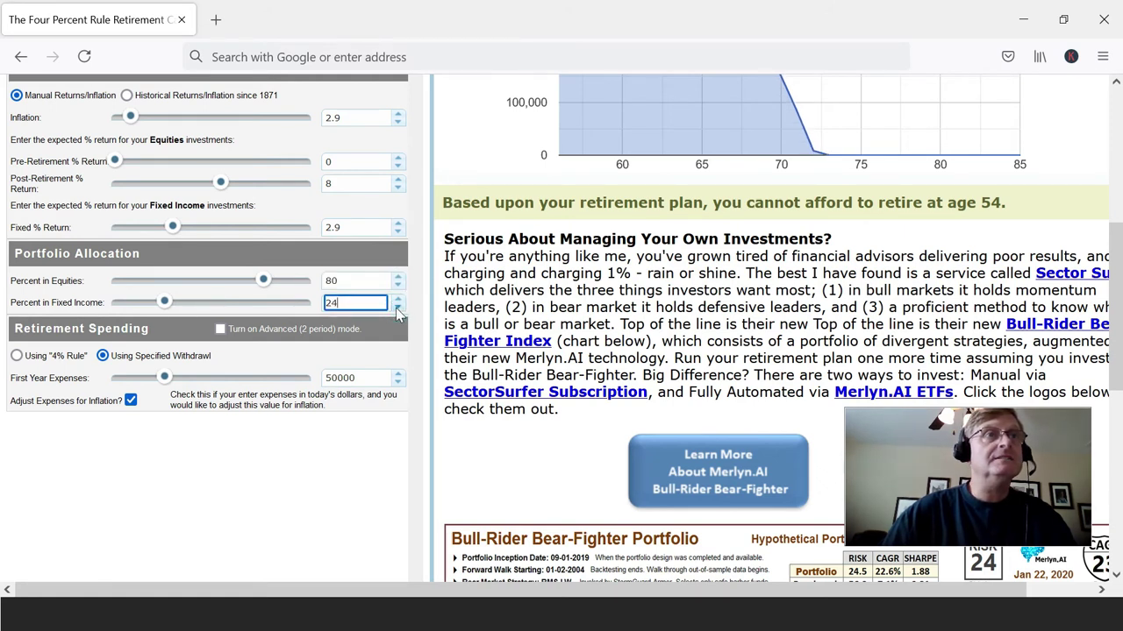
pyautogui.click(397, 308)
pyautogui.click(398, 309)
pyautogui.click(397, 309)
pyautogui.click(397, 309)
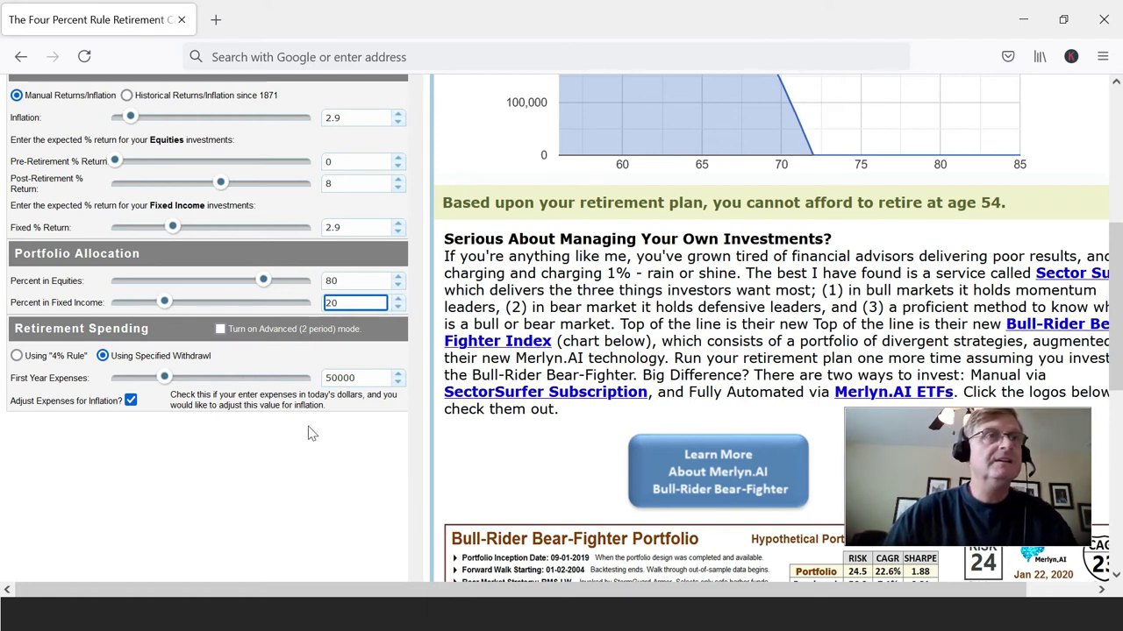
# Step: Review the portfolio graph, and look up the 2% rule amount in the budget4percentrule workbook in Excel
pyautogui.scroll(-1, 311, 433)
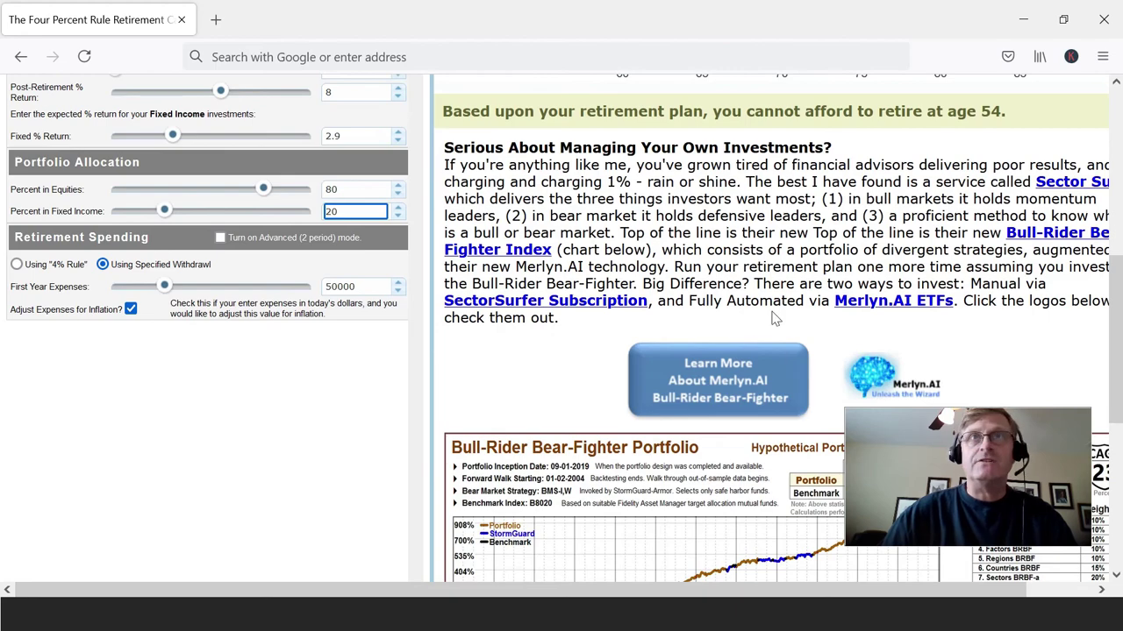
pyautogui.scroll(4, 779, 297)
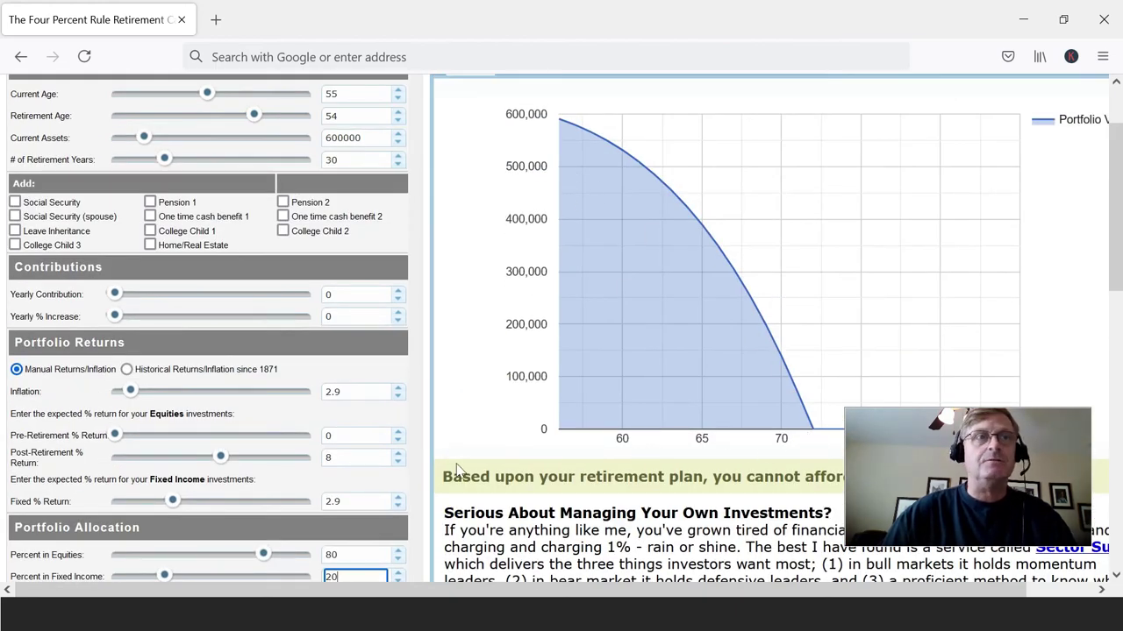
pyautogui.scroll(-3, 455, 471)
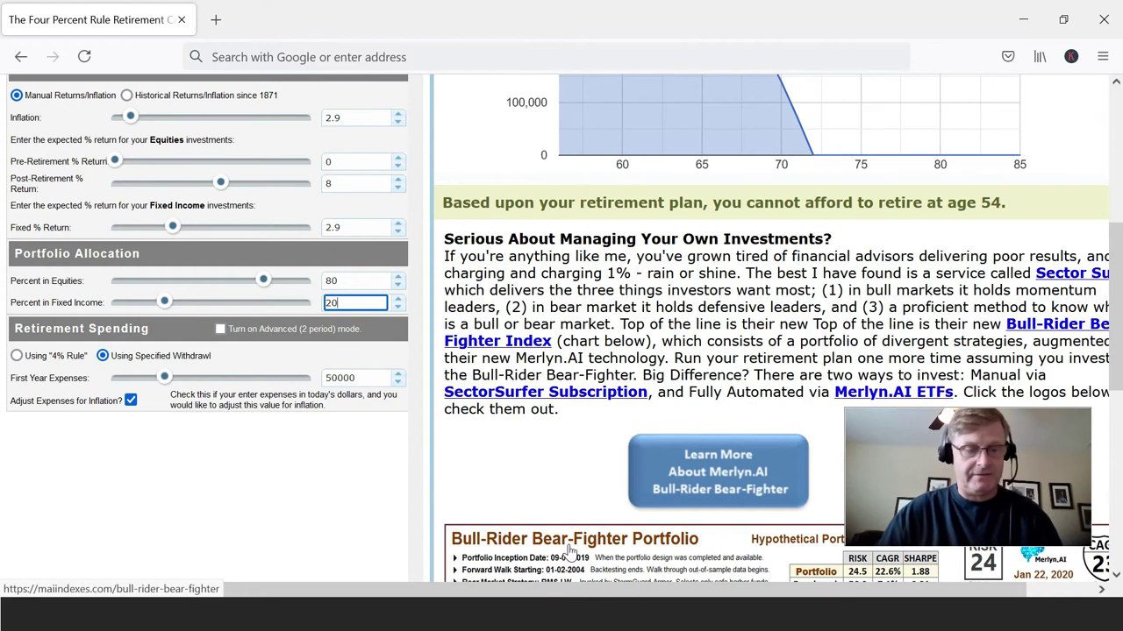
pyautogui.hotkey('alt', 'Tab')
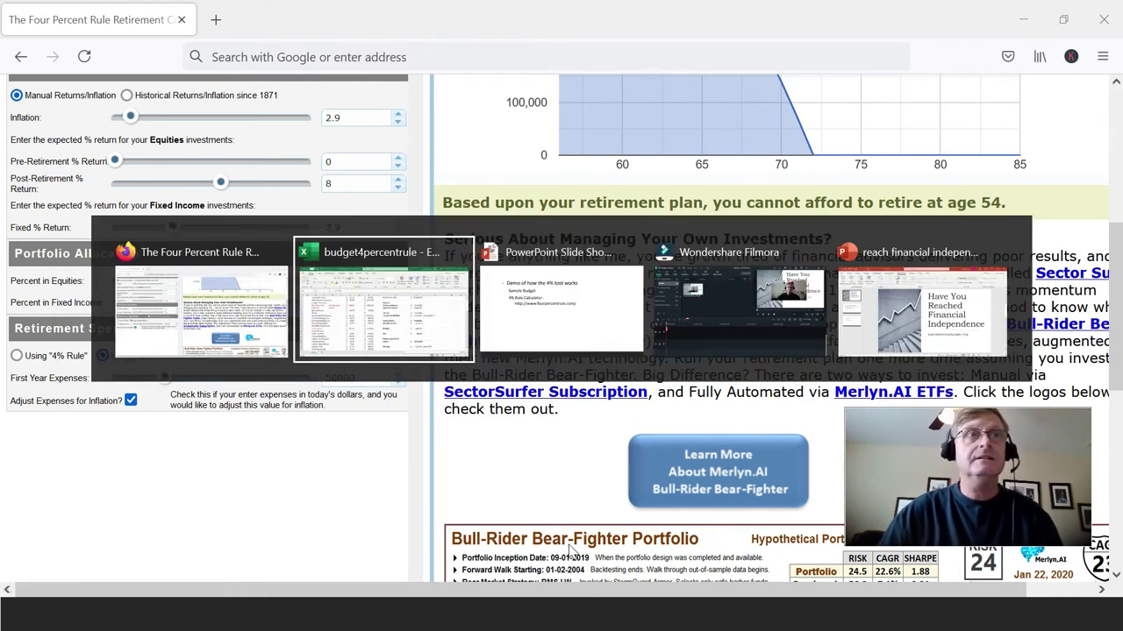
pyautogui.scroll(1, 864, 292)
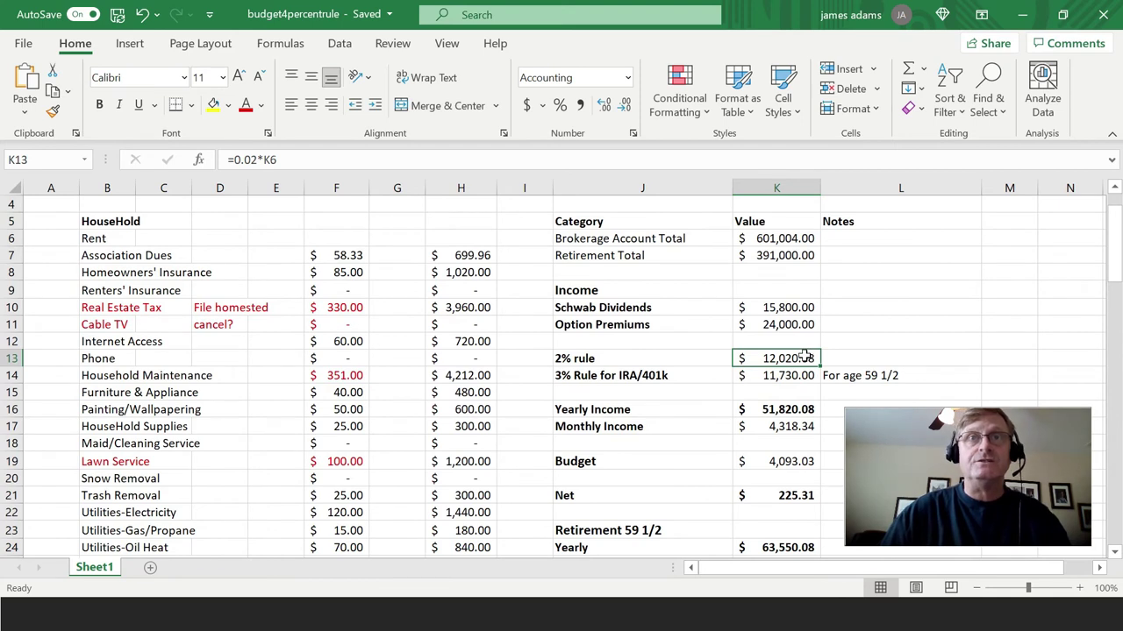
# Step: Return to the retirement calculator in Firefox and set the First Year Expenses under Retirement Spending to 12020
pyautogui.hotkey('alt', 'Tab')
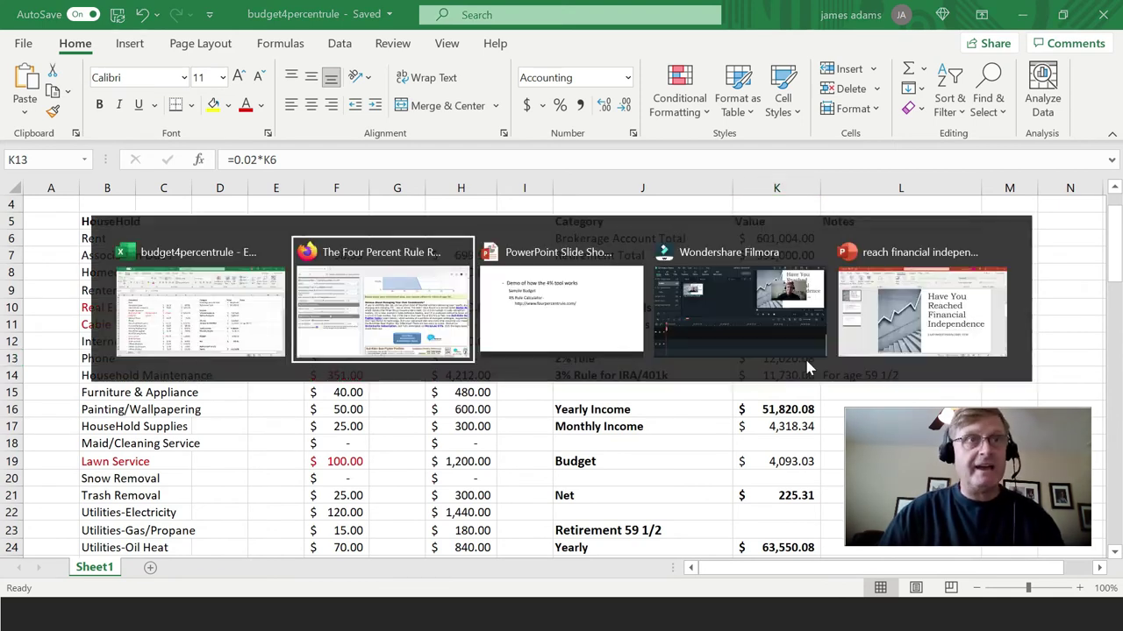
pyautogui.hotkey('alt', 'Tab')
pyautogui.hotkey('alt', 'Tab')
pyautogui.hotkey('alt', 'Tab')
pyautogui.hotkey('alt', 'Tab')
pyautogui.hotkey('alt', 'Tab')
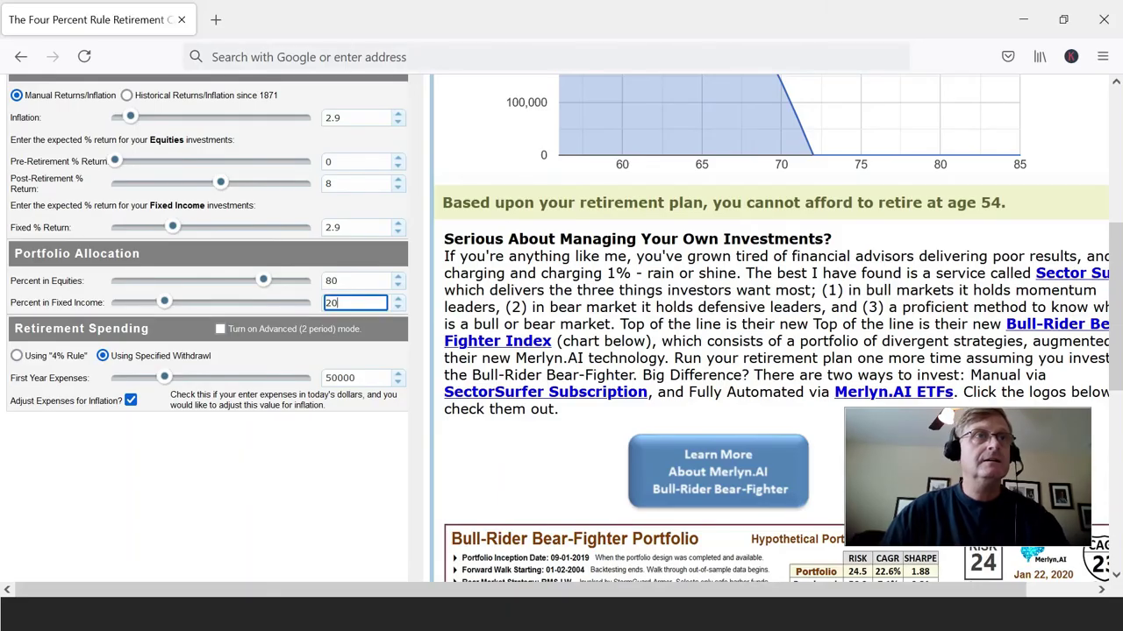
pyautogui.press('Tab')
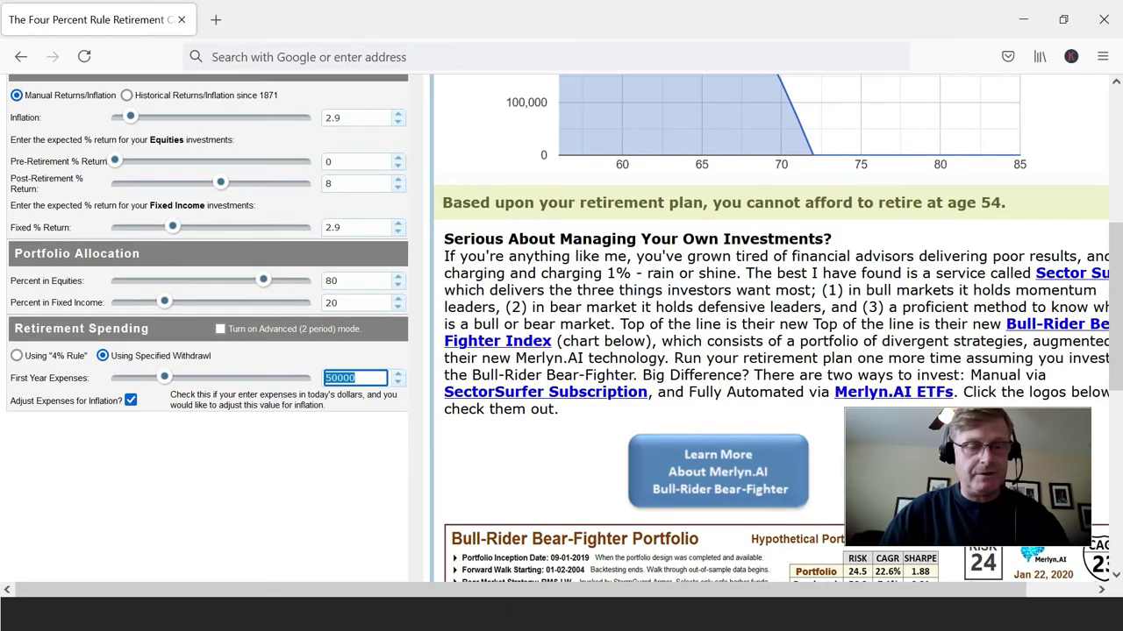
pyautogui.write('12020')
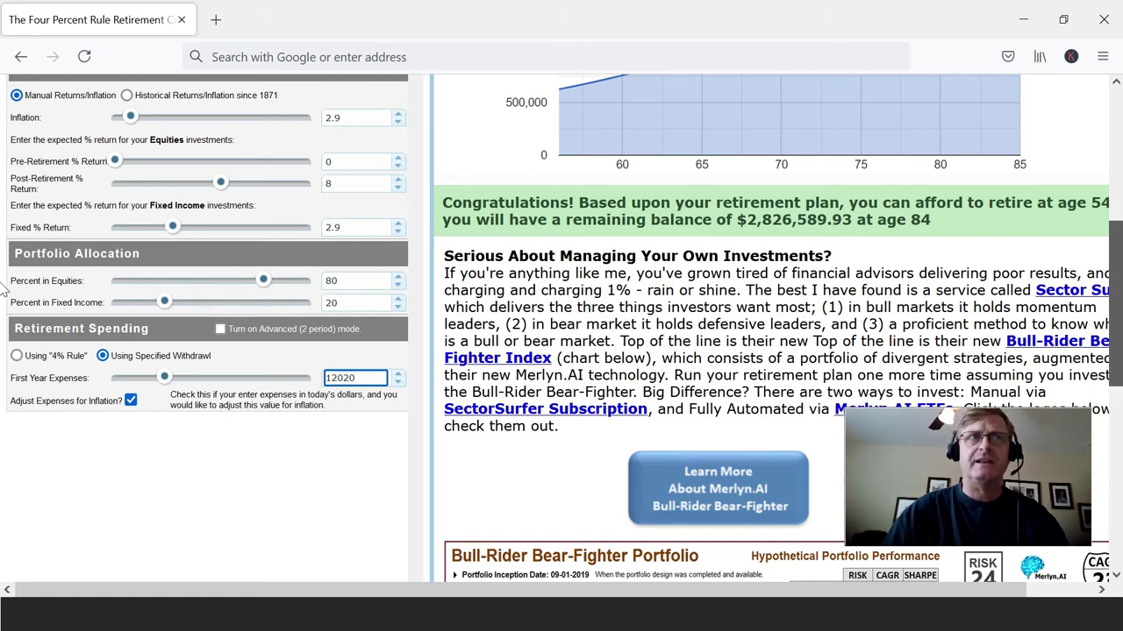
# Step: Raise the # of Retirement Years in the Retirement Calculator section to 40
pyautogui.scroll(4, 1112, 172)
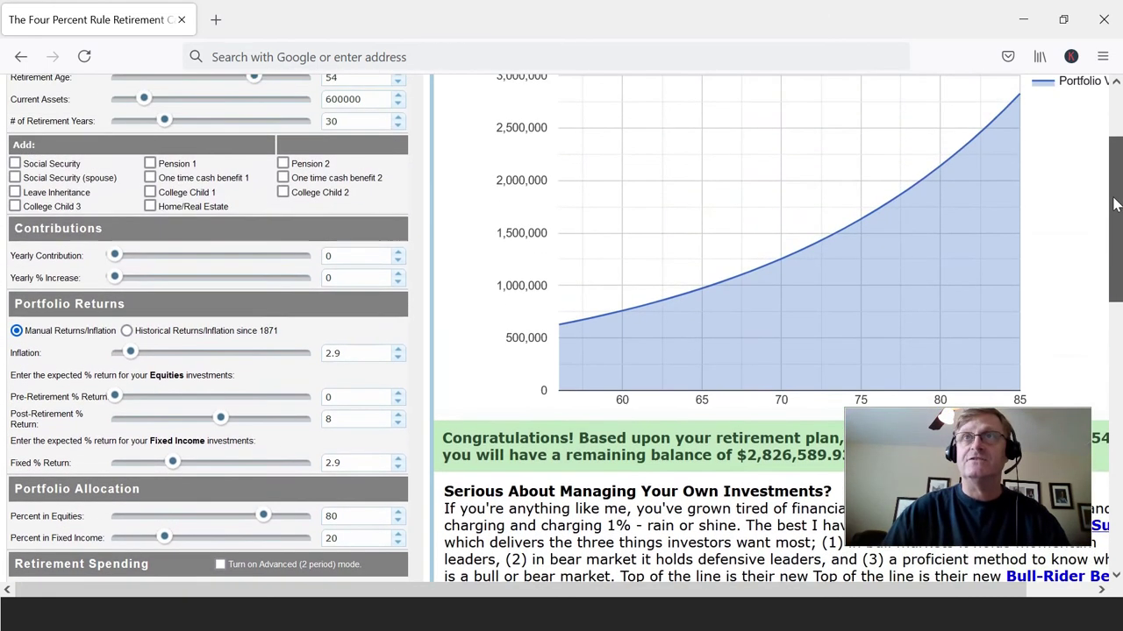
pyautogui.scroll(-3, 4, 217)
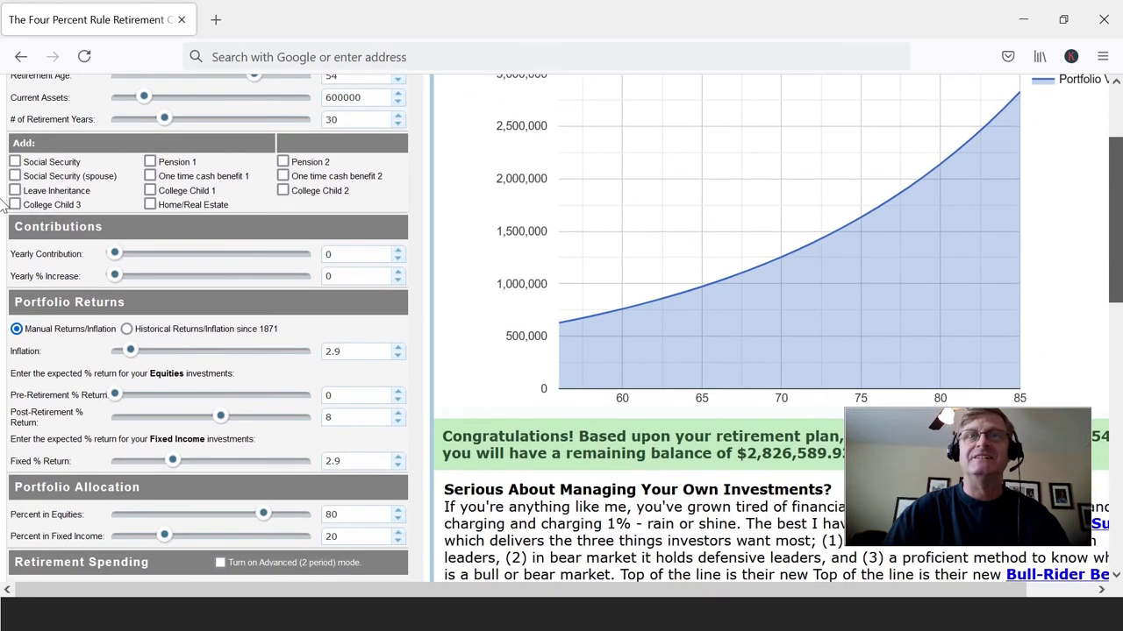
pyautogui.scroll(-2, 3, 218)
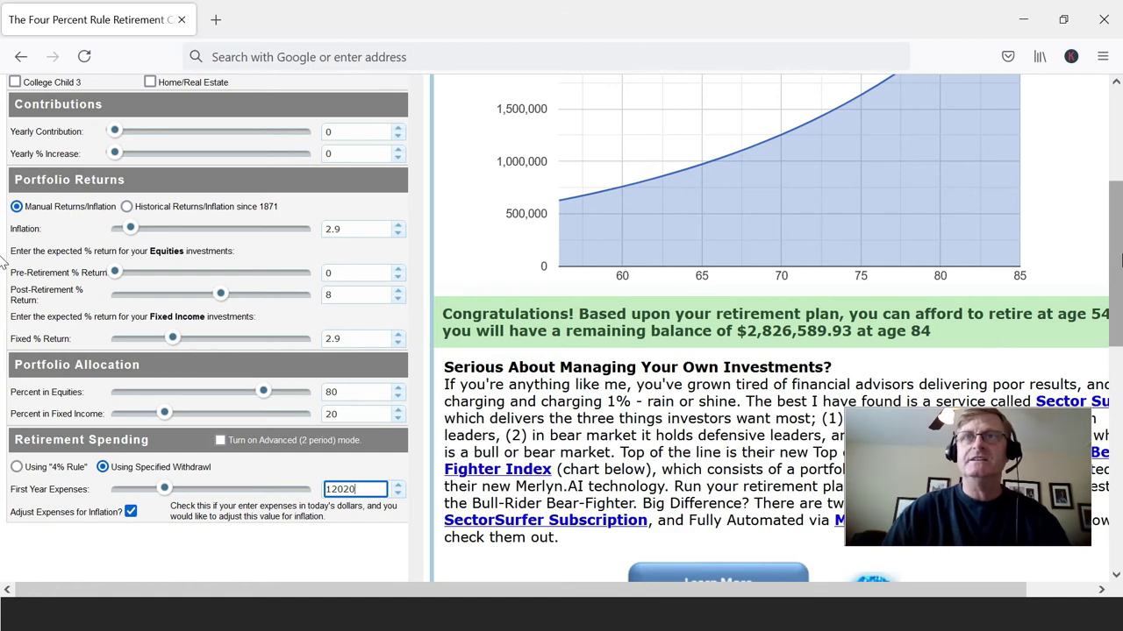
pyautogui.moveTo(1121, 259); pyautogui.dragTo(1117, 166)
pyautogui.moveTo(166, 253); pyautogui.dragTo(180, 253)
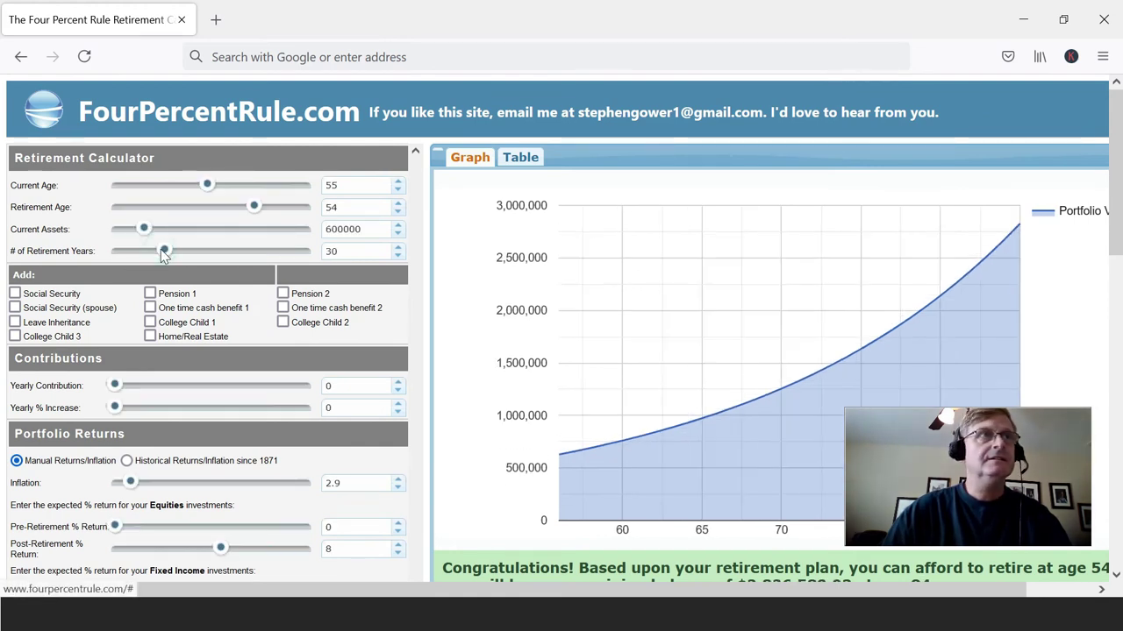
pyautogui.click(171, 251)
pyautogui.moveTo(176, 253); pyautogui.dragTo(195, 251)
pyautogui.click(398, 247)
pyautogui.click(398, 247)
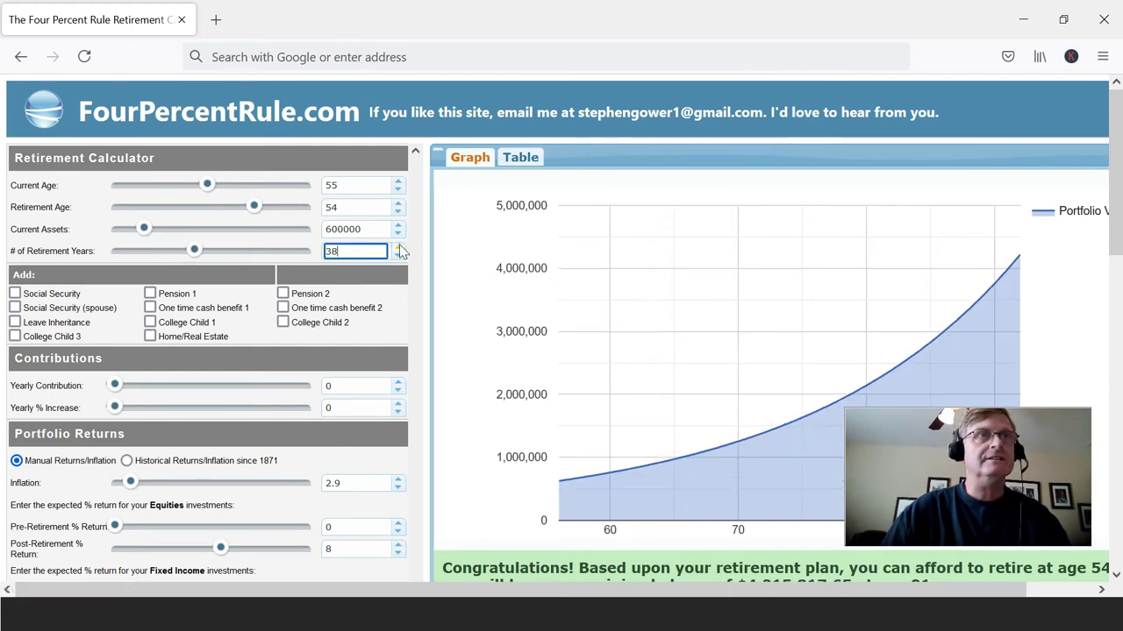
pyautogui.click(398, 247)
pyautogui.click(399, 248)
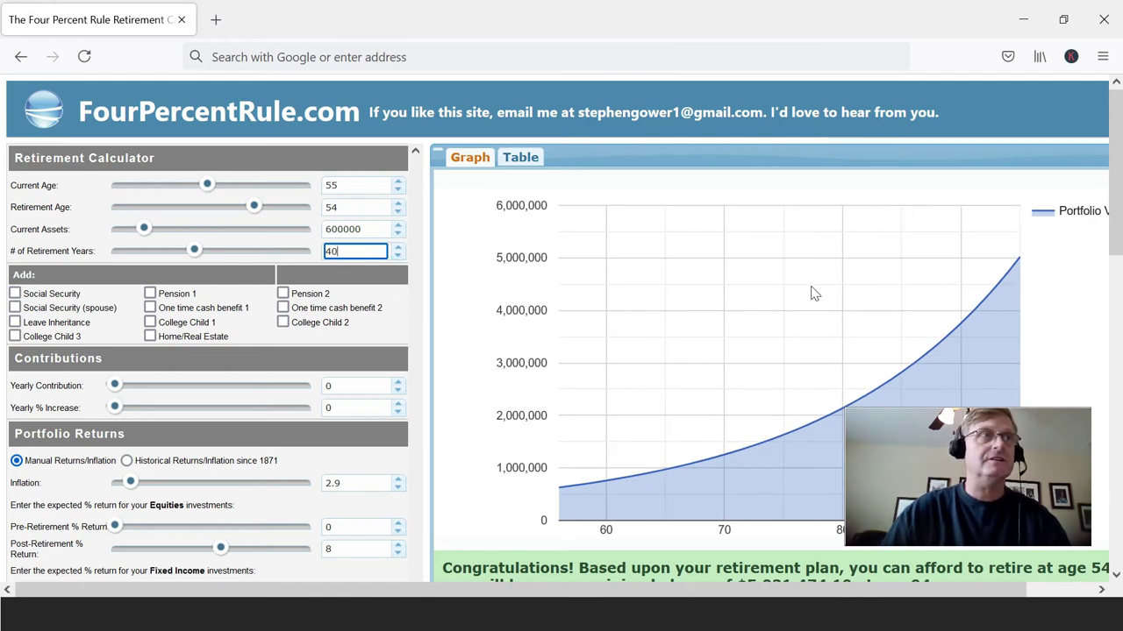
# Step: Lower the equities Post-Retirement % Return under Portfolio Returns to 3.7
pyautogui.scroll(-4, 427, 454)
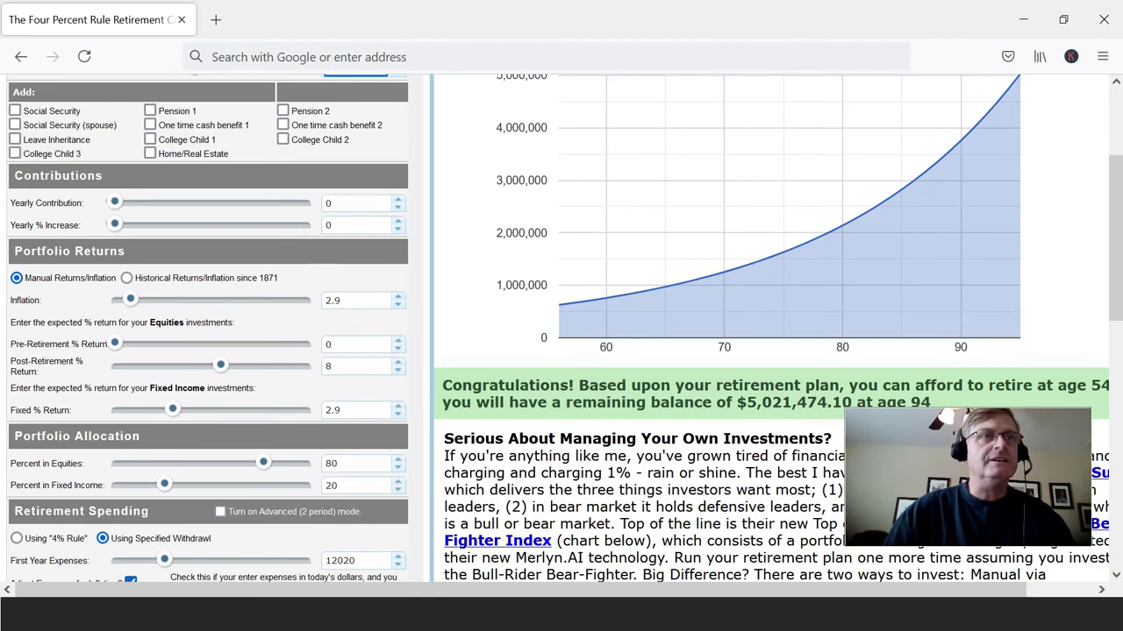
pyautogui.scroll(-2, 342, 372)
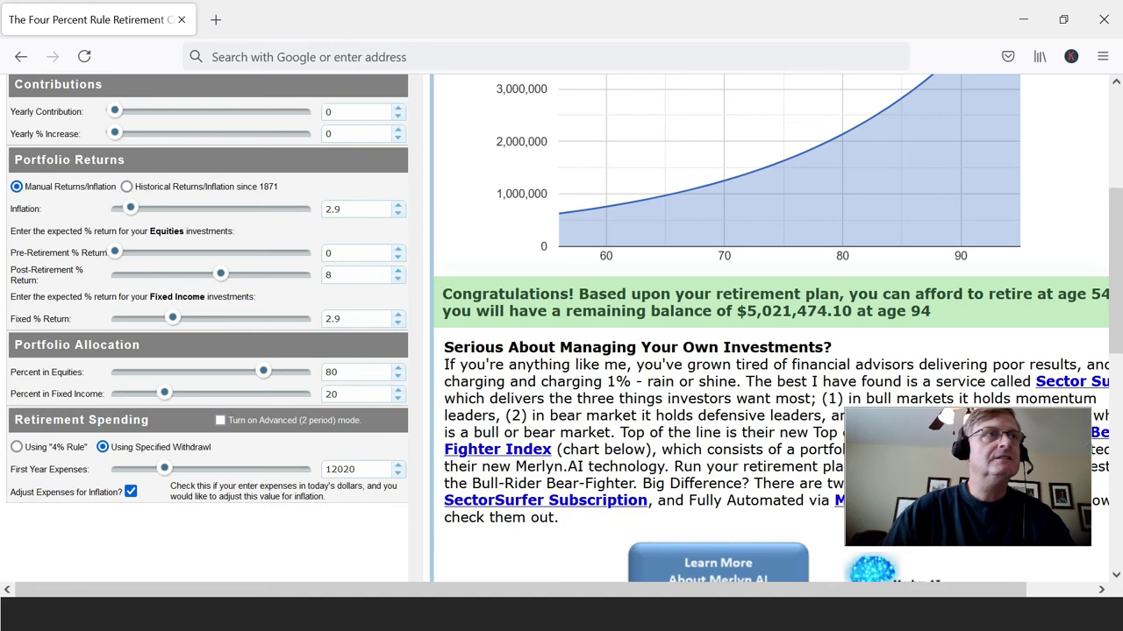
pyautogui.click(398, 280)
pyautogui.click(398, 279)
pyautogui.click(398, 280)
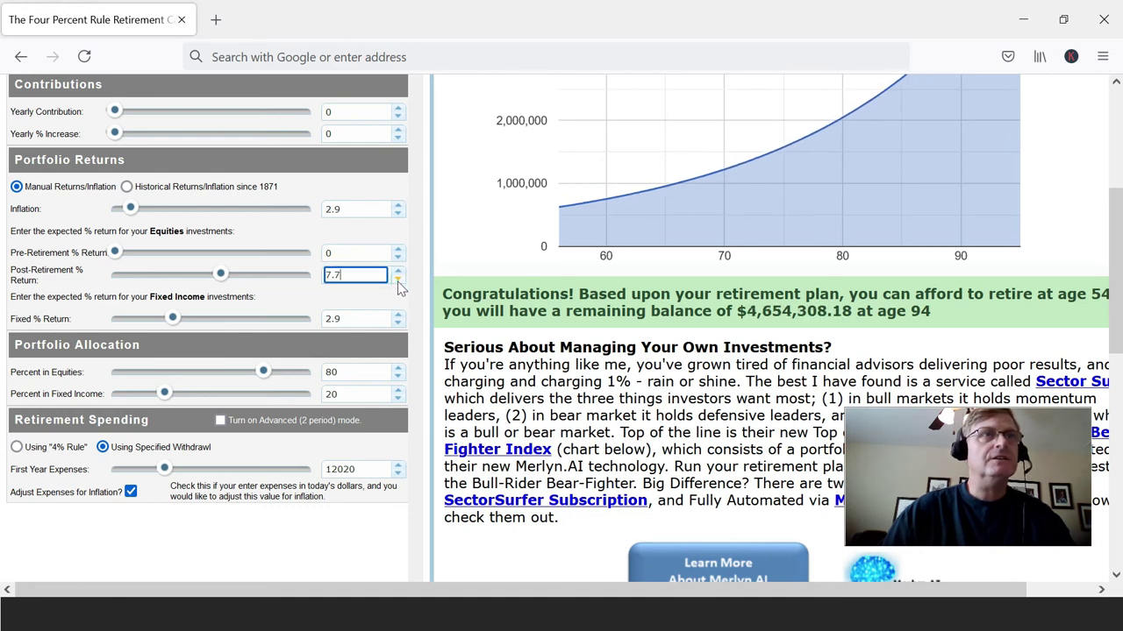
pyautogui.click(398, 279)
pyautogui.click(397, 280)
pyautogui.click(397, 280)
pyautogui.click(397, 280)
pyautogui.click(397, 279)
pyautogui.click(398, 280)
pyautogui.click(397, 280)
pyautogui.click(398, 280)
pyautogui.click(397, 279)
pyautogui.click(397, 280)
pyautogui.click(398, 280)
pyautogui.click(397, 280)
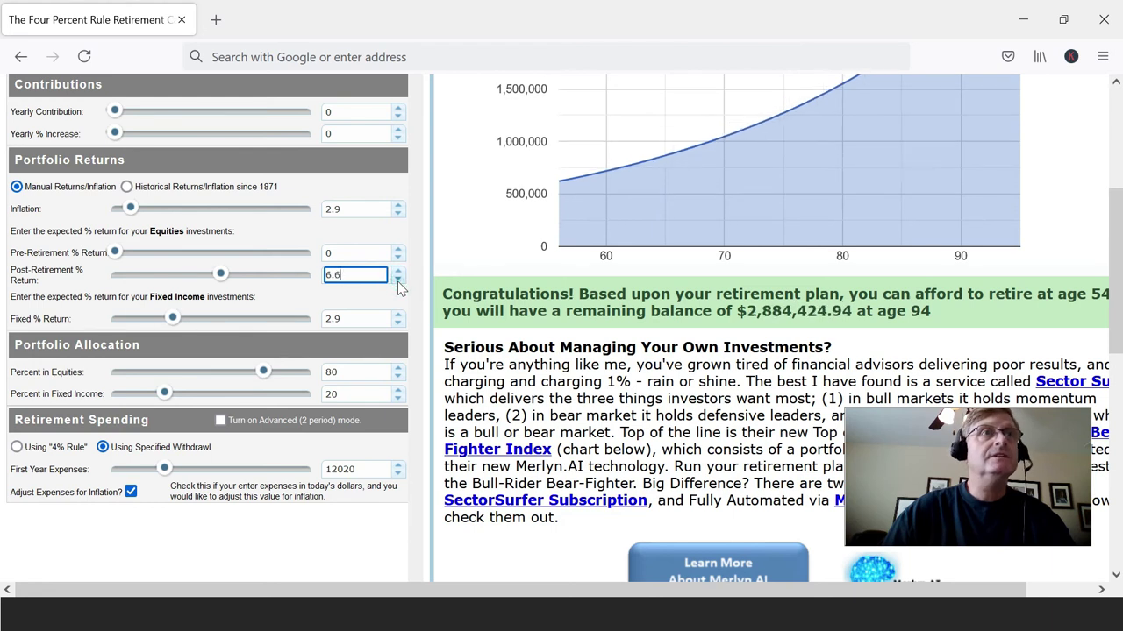
pyautogui.click(397, 280)
pyautogui.click(397, 280)
pyautogui.click(398, 280)
pyautogui.click(397, 280)
pyautogui.click(397, 280)
pyautogui.click(397, 280)
pyautogui.click(398, 280)
pyautogui.click(397, 280)
pyautogui.click(398, 280)
pyautogui.click(398, 280)
pyautogui.click(397, 280)
pyautogui.click(397, 280)
pyautogui.click(397, 279)
pyautogui.click(397, 280)
pyautogui.click(398, 279)
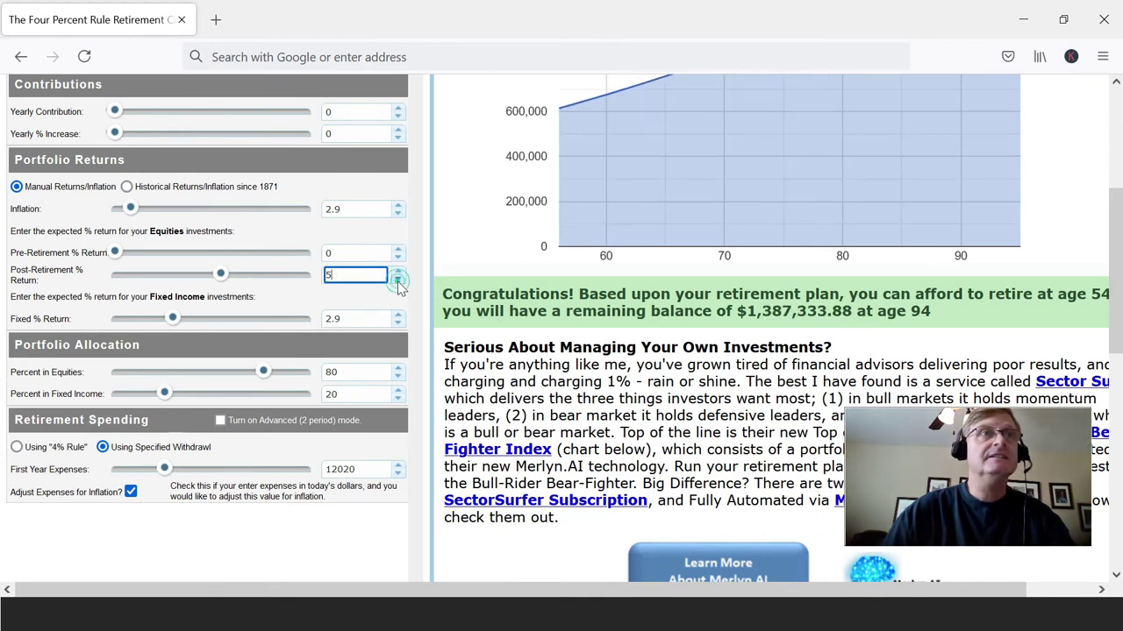
pyautogui.click(397, 280)
pyautogui.click(397, 279)
pyautogui.click(397, 280)
pyautogui.click(397, 280)
pyautogui.click(397, 280)
pyautogui.click(397, 279)
pyautogui.click(398, 280)
pyautogui.click(397, 280)
pyautogui.click(398, 280)
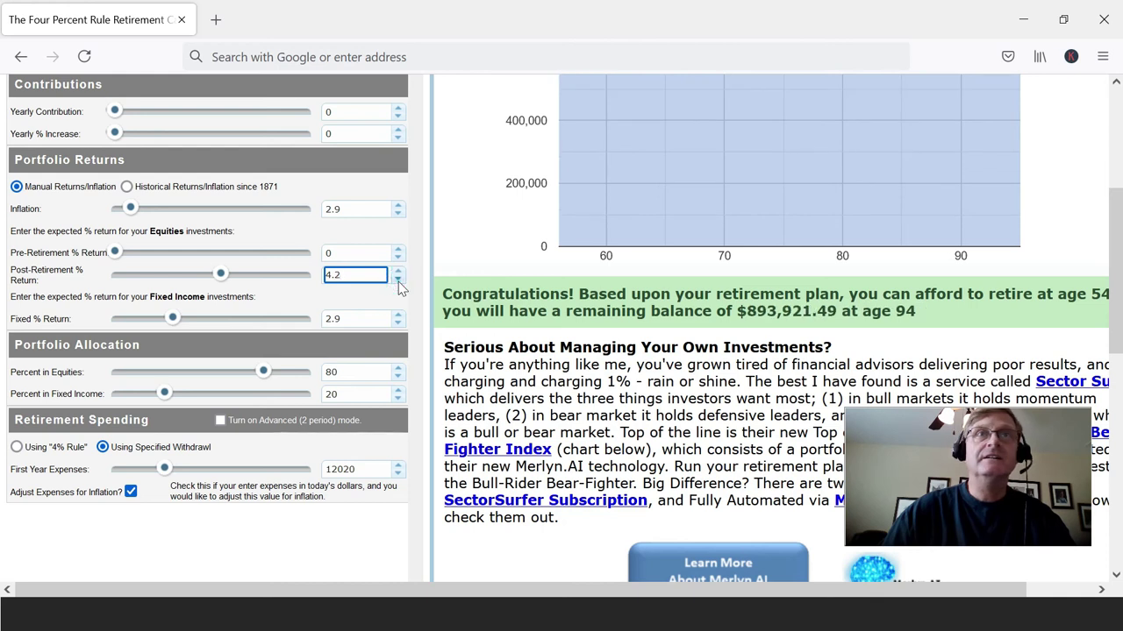
pyautogui.click(397, 280)
pyautogui.click(397, 280)
pyautogui.click(397, 280)
pyautogui.click(397, 280)
pyautogui.click(398, 280)
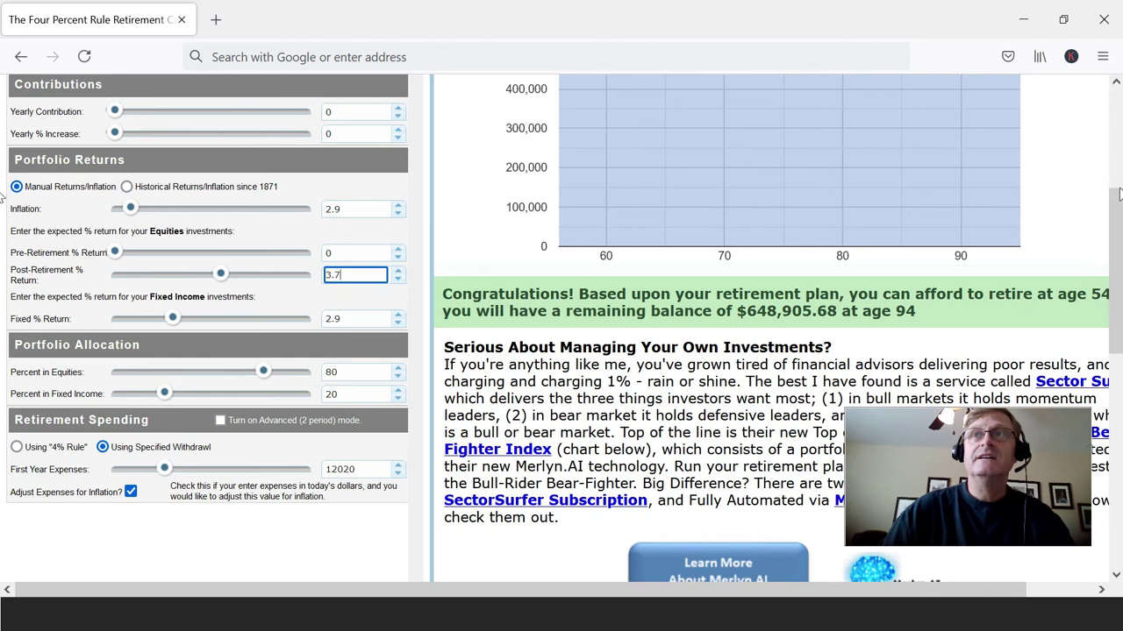
# Step: Bring the portfolio graph into view and lower the equities Post-Retirement % Return further to just below 1.9
pyautogui.scroll(3, 725, 272)
pyautogui.scroll(-1, 726, 272)
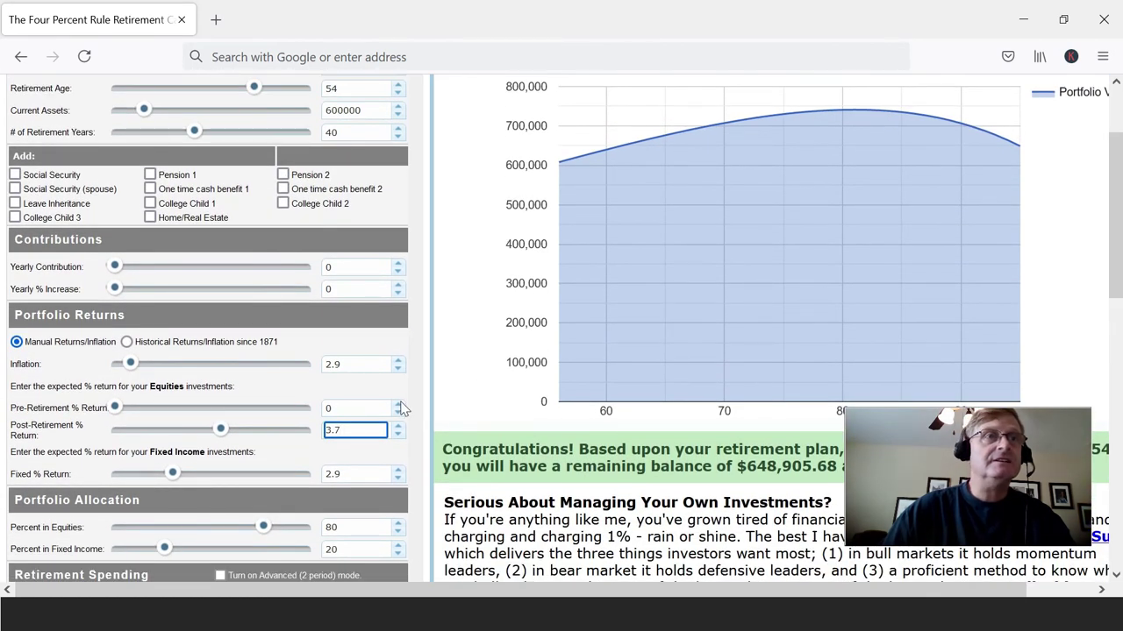
pyautogui.click(397, 434)
pyautogui.click(398, 434)
pyautogui.click(398, 433)
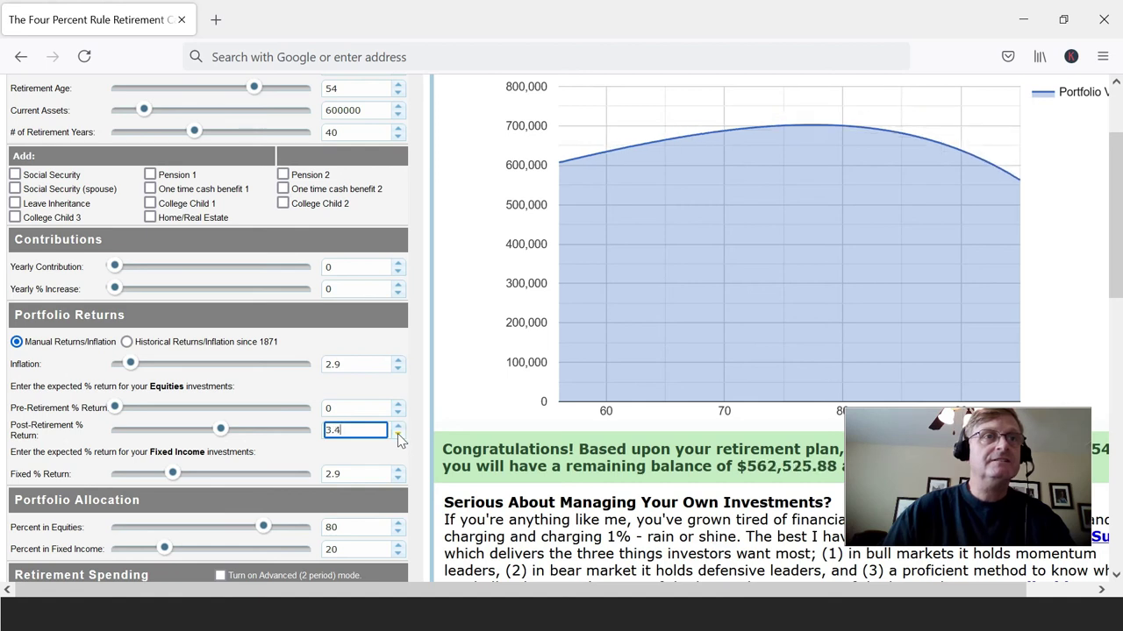
pyautogui.click(397, 433)
pyautogui.click(397, 434)
pyautogui.click(397, 433)
pyautogui.click(398, 433)
pyautogui.click(397, 433)
pyautogui.click(397, 433)
pyautogui.click(397, 433)
pyautogui.click(397, 433)
pyautogui.click(397, 434)
pyautogui.click(397, 433)
pyautogui.click(397, 433)
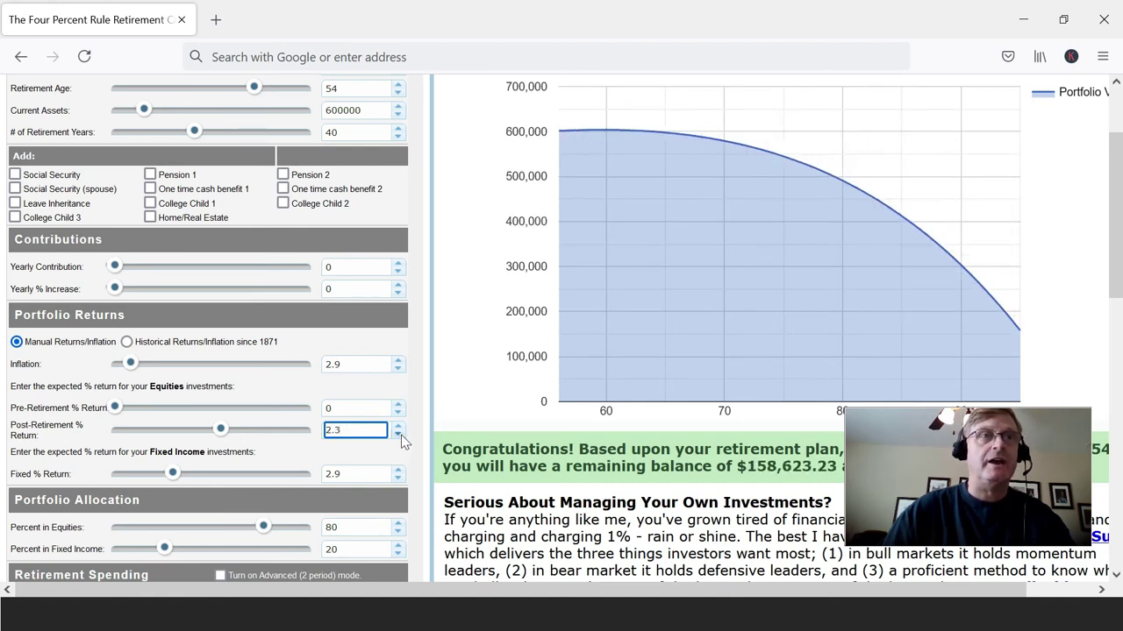
pyautogui.click(399, 435)
pyautogui.click(399, 434)
pyautogui.click(399, 435)
pyautogui.click(399, 434)
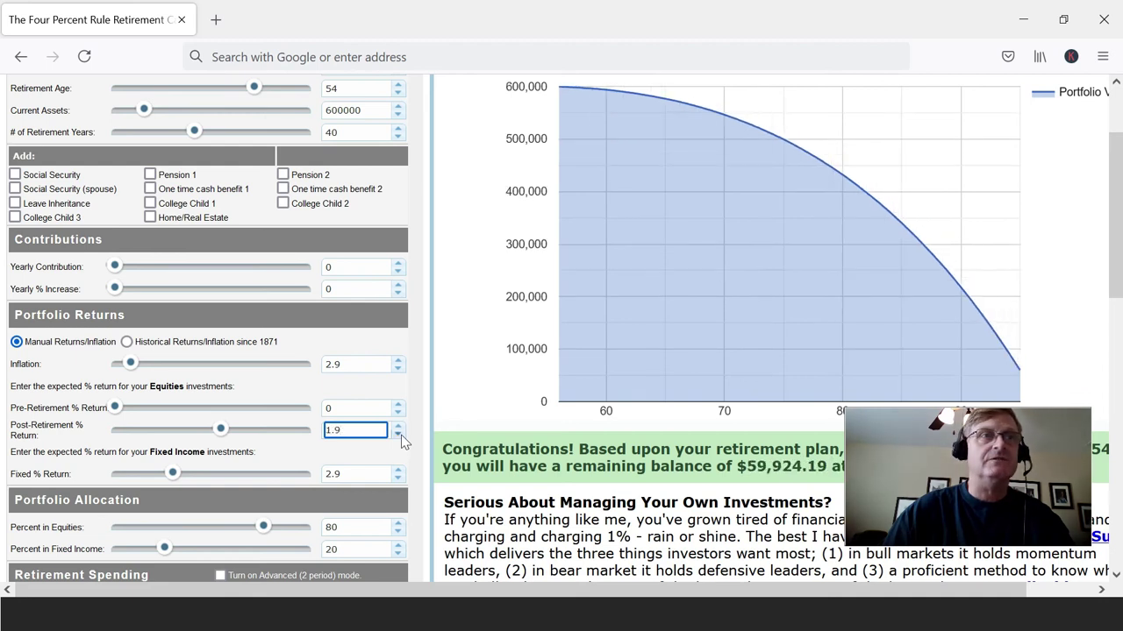
pyautogui.click(400, 434)
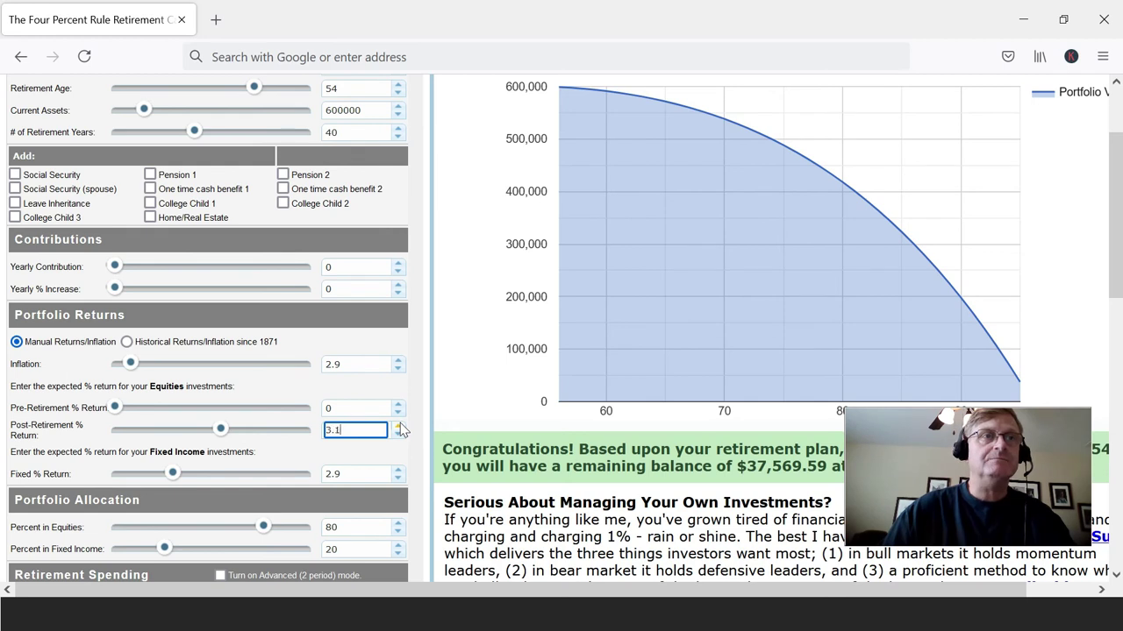
# Step: Raise the equities Post-Retirement % Return back to 8
pyautogui.click(398, 424)
pyautogui.click(397, 425)
pyautogui.click(397, 424)
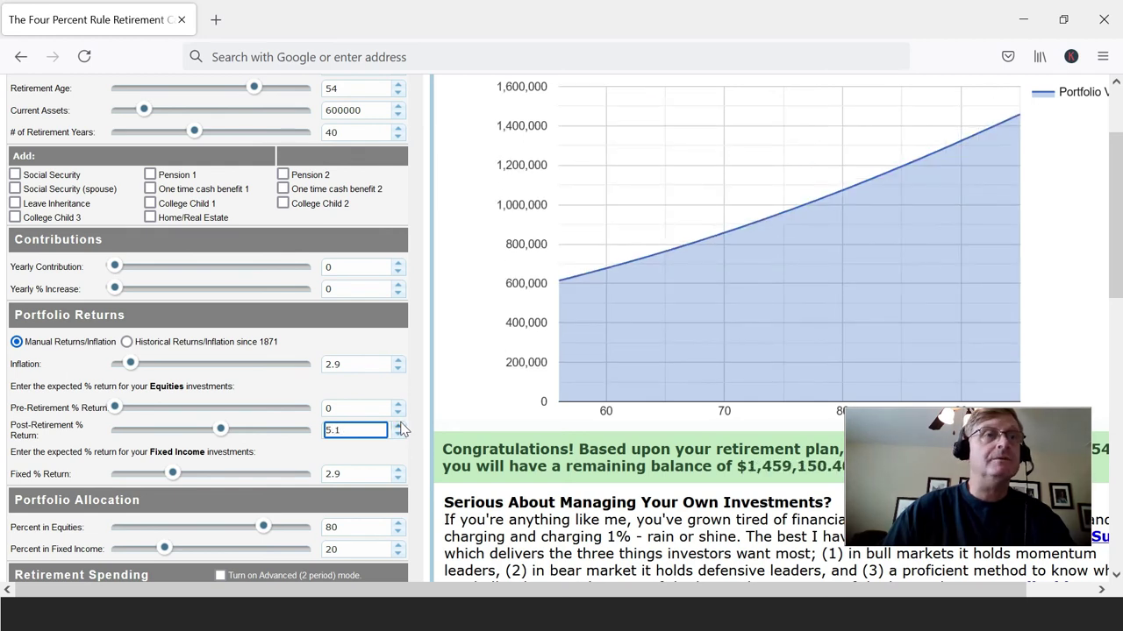
pyautogui.click(398, 426)
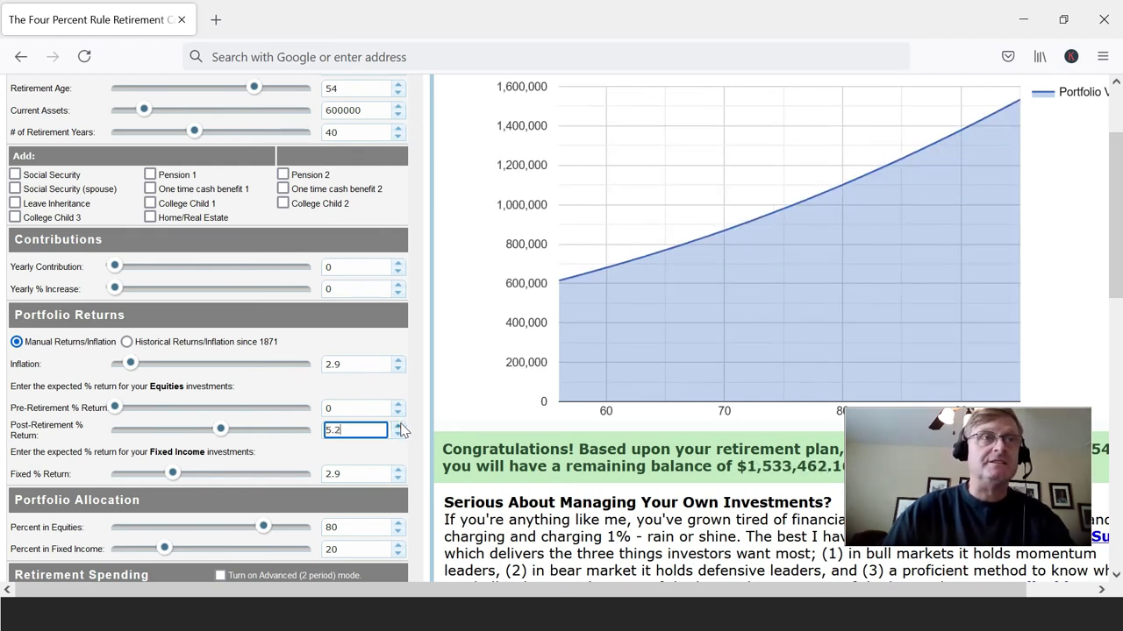
pyautogui.click(399, 427)
pyautogui.click(399, 427)
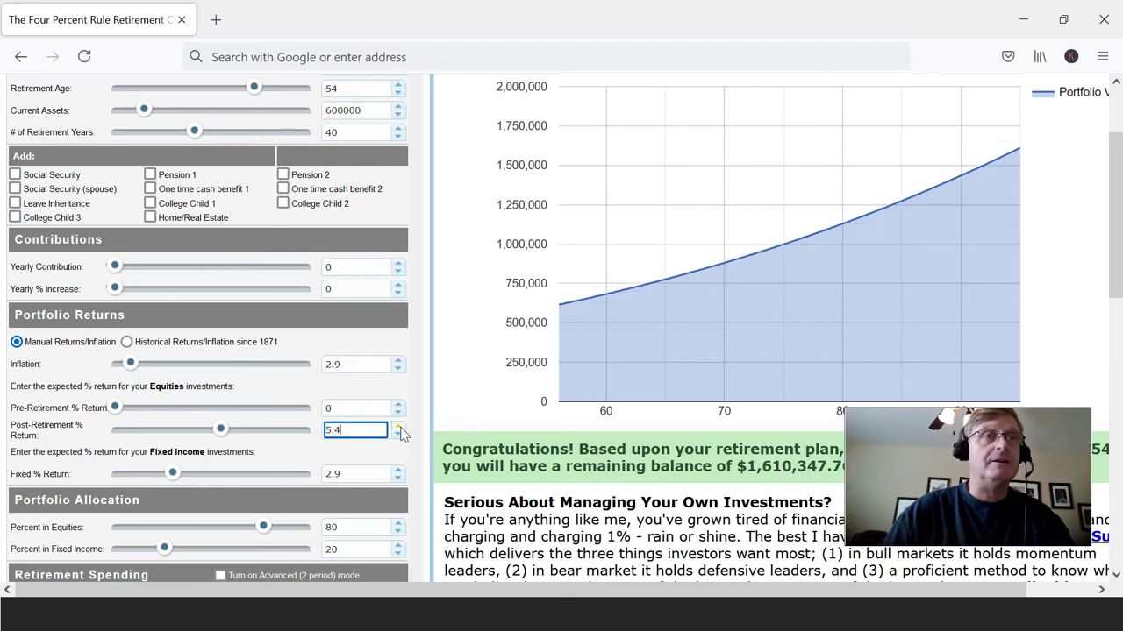
pyautogui.click(399, 426)
pyautogui.click(399, 426)
pyautogui.click(399, 426)
pyautogui.click(400, 426)
pyautogui.click(399, 427)
pyautogui.click(399, 426)
pyautogui.click(399, 426)
pyautogui.click(399, 426)
pyautogui.click(399, 426)
pyautogui.click(399, 426)
pyautogui.click(399, 427)
pyautogui.click(400, 425)
pyautogui.click(401, 425)
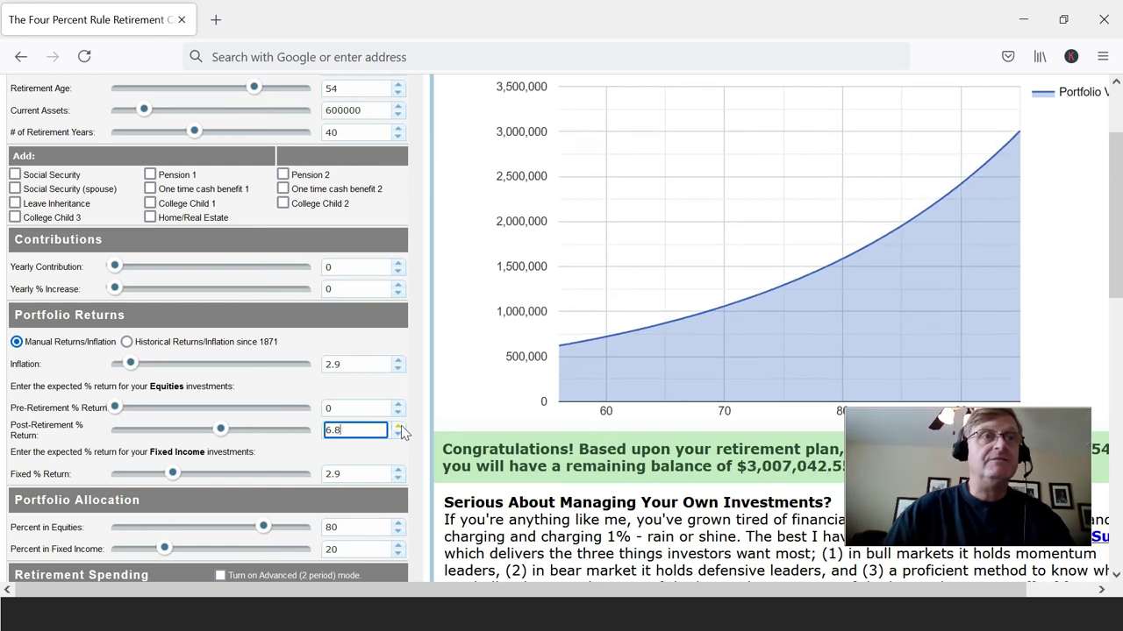
pyautogui.click(401, 425)
pyautogui.click(401, 426)
pyautogui.click(401, 426)
pyautogui.click(401, 426)
pyautogui.click(401, 426)
pyautogui.click(401, 426)
pyautogui.click(401, 425)
pyautogui.click(401, 426)
pyautogui.click(401, 425)
pyautogui.click(401, 425)
pyautogui.click(401, 425)
pyautogui.click(400, 426)
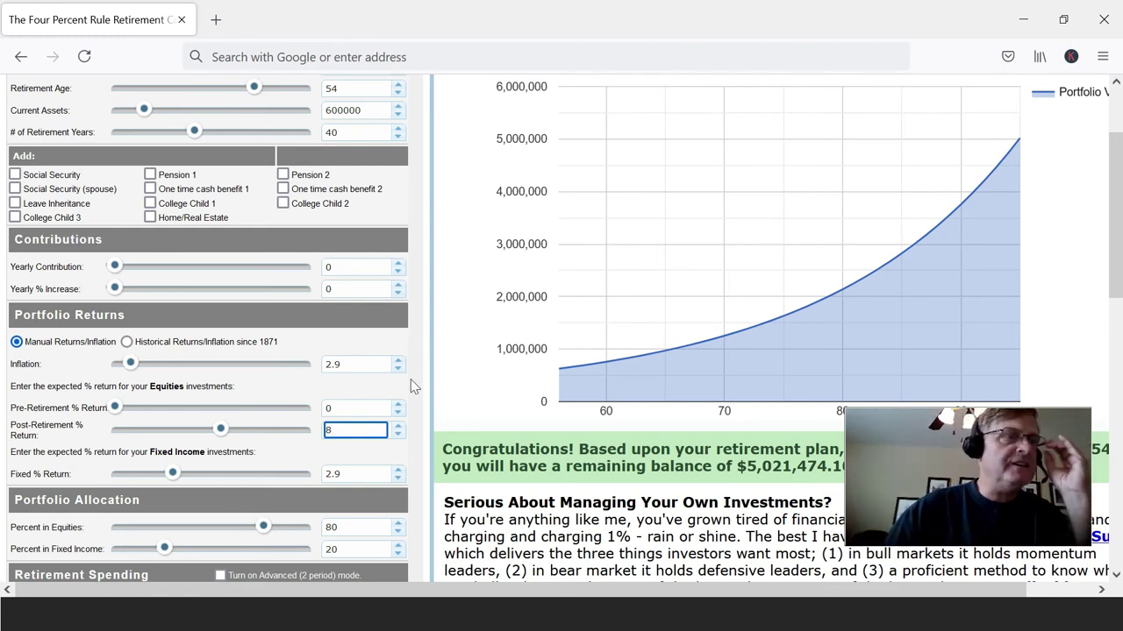
# Step: Review the retirement spending settings and portfolio graph, and switch to the budget4percentrule workbook in Excel
pyautogui.scroll(-4, 413, 387)
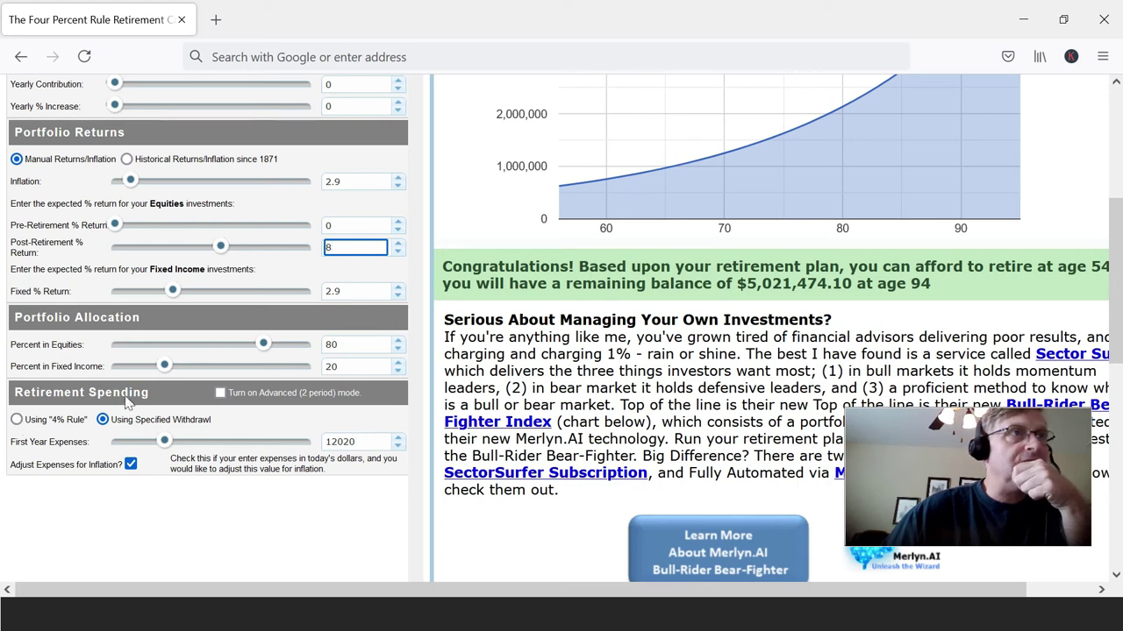
pyautogui.scroll(2, 316, 409)
pyautogui.scroll(2, 382, 360)
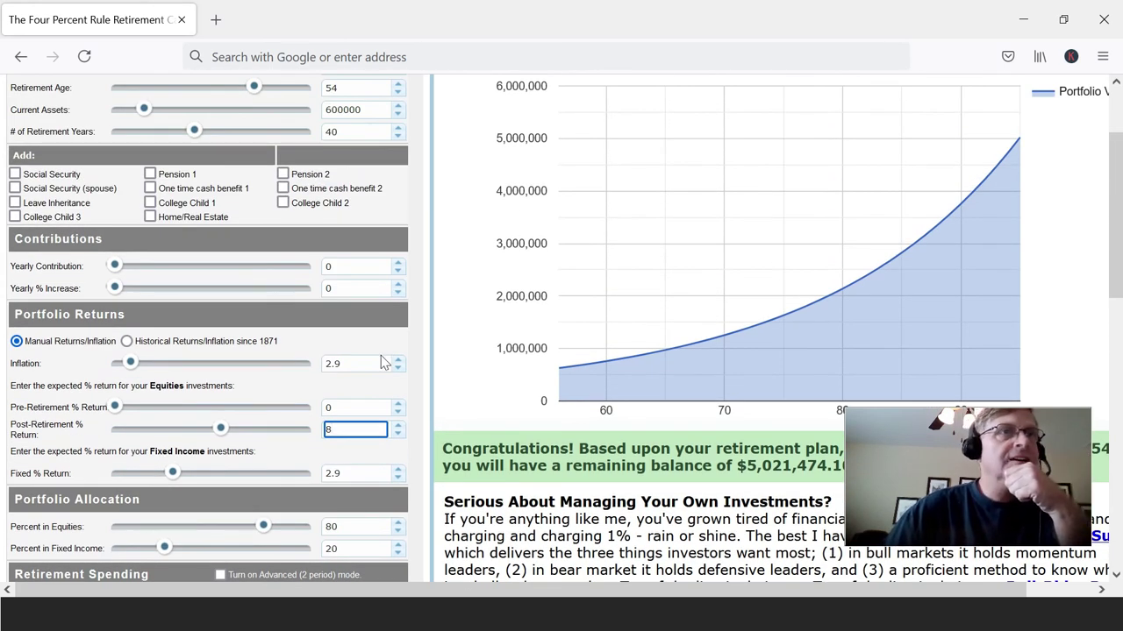
pyautogui.scroll(2, 382, 359)
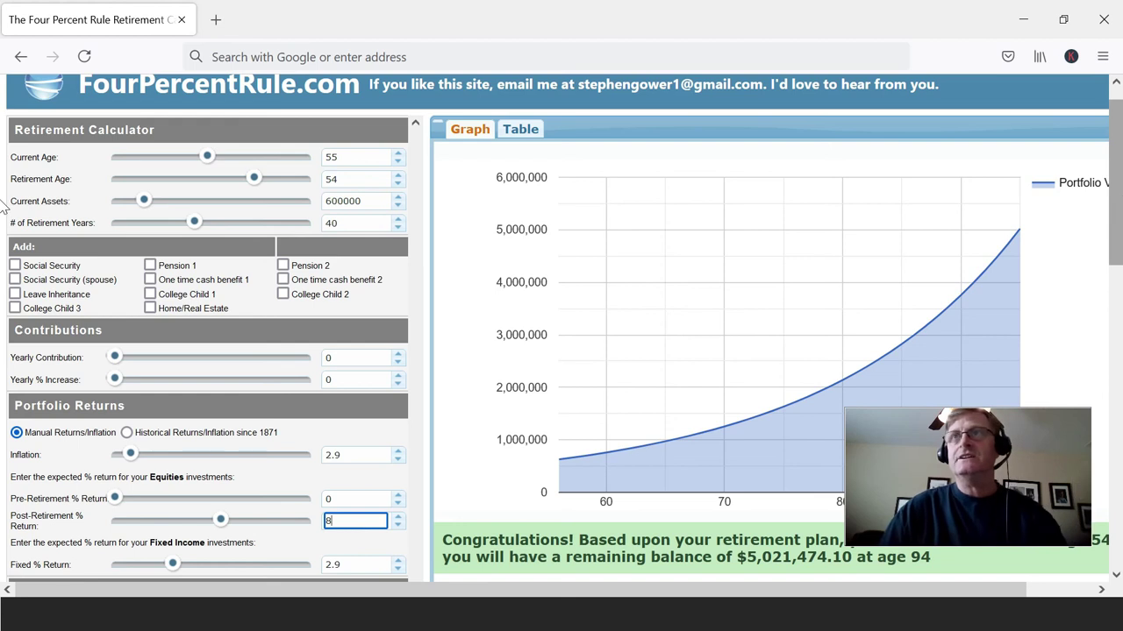
pyautogui.moveTo(1118, 200)
pyautogui.mouseDown()
pyautogui.moveTo(1118, 242)
pyautogui.moveTo(1118, 200)
pyautogui.mouseUp()
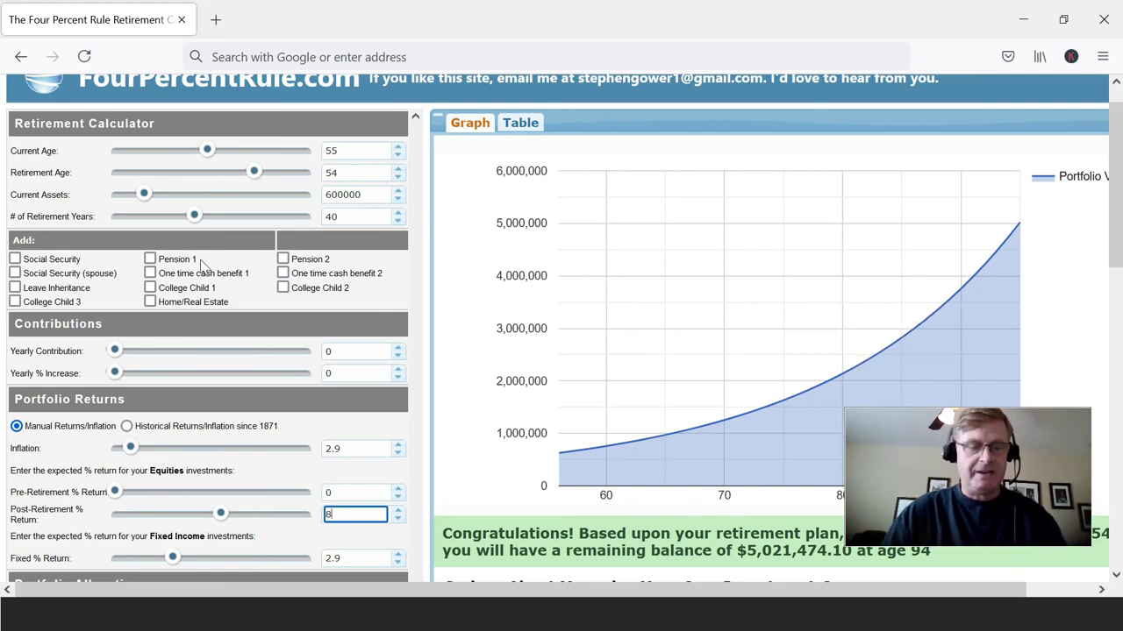
pyautogui.hotkey('alt', 'Tab')
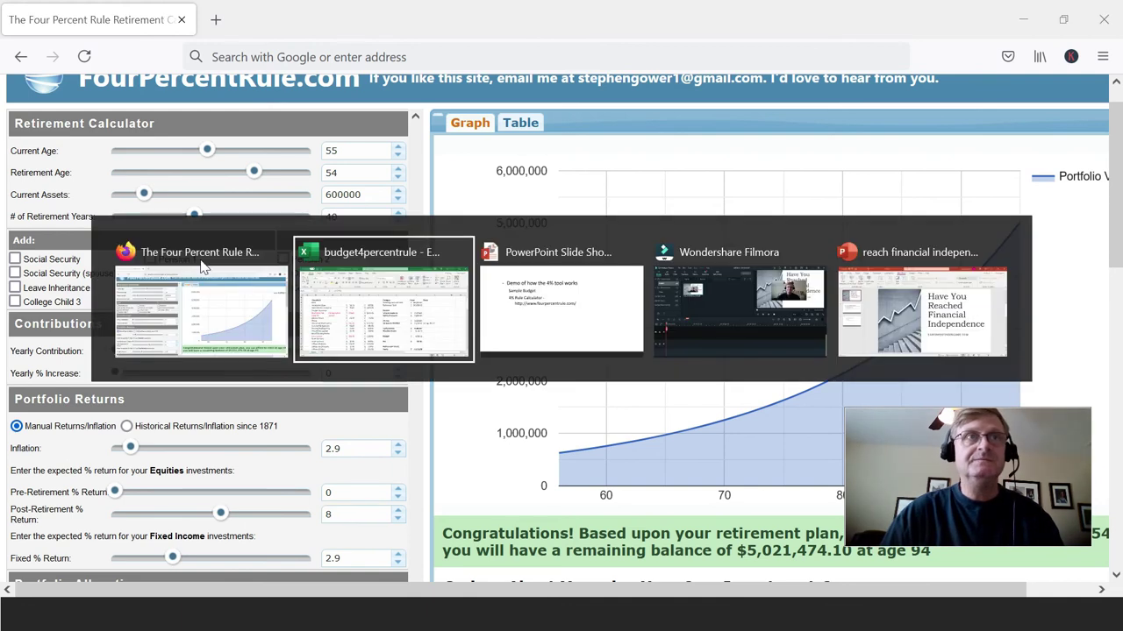